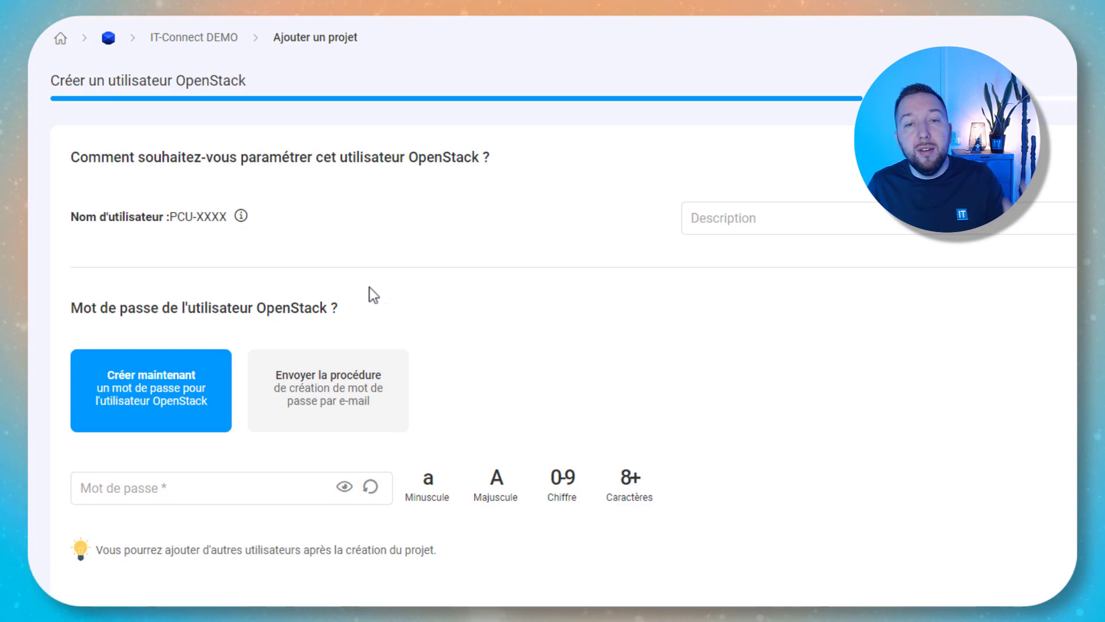
- Enter a password for the OpenStack user, leaving the description empty, and finish creating the windows-server-demo project
{"action": "left_click", "coordinate": [748, 213]}
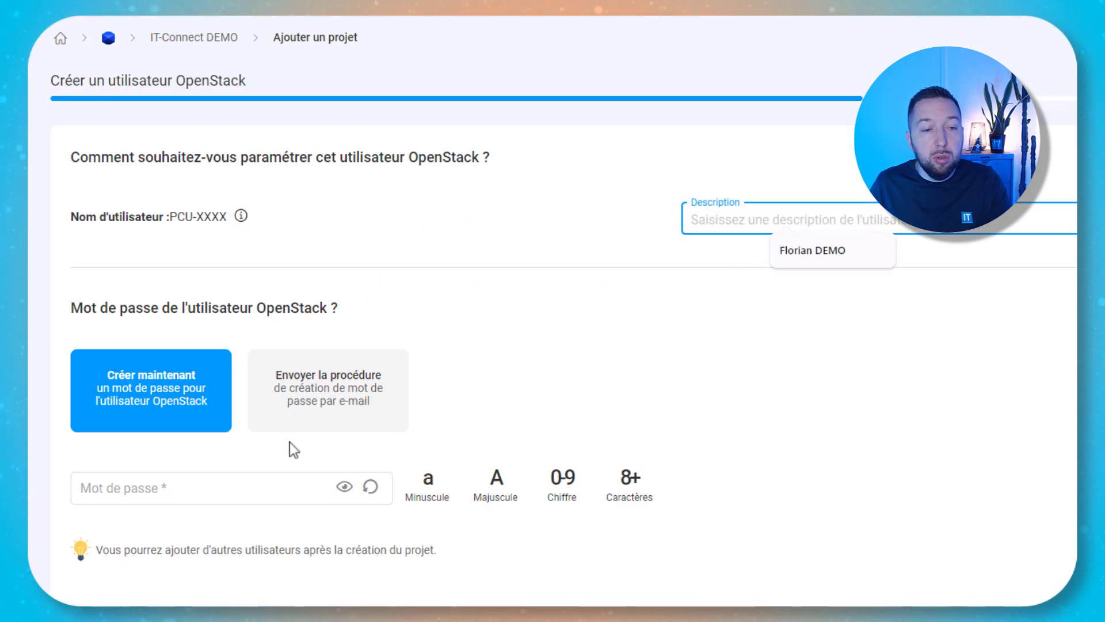
{"action": "left_click", "coordinate": [239, 486]}
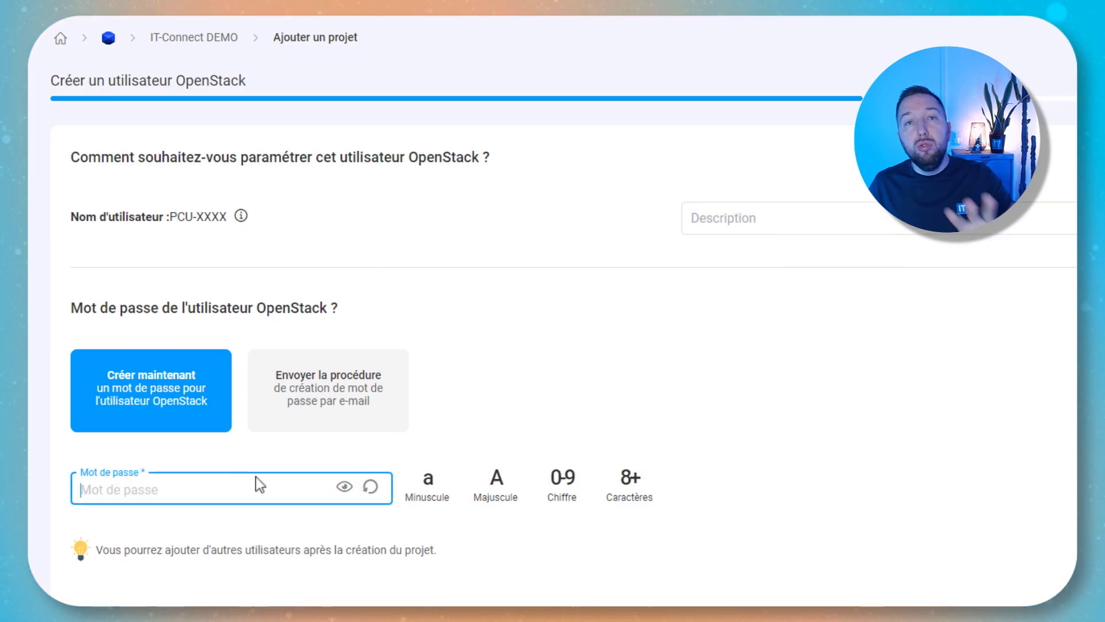
{"action": "key", "text": "ctrl+v"}
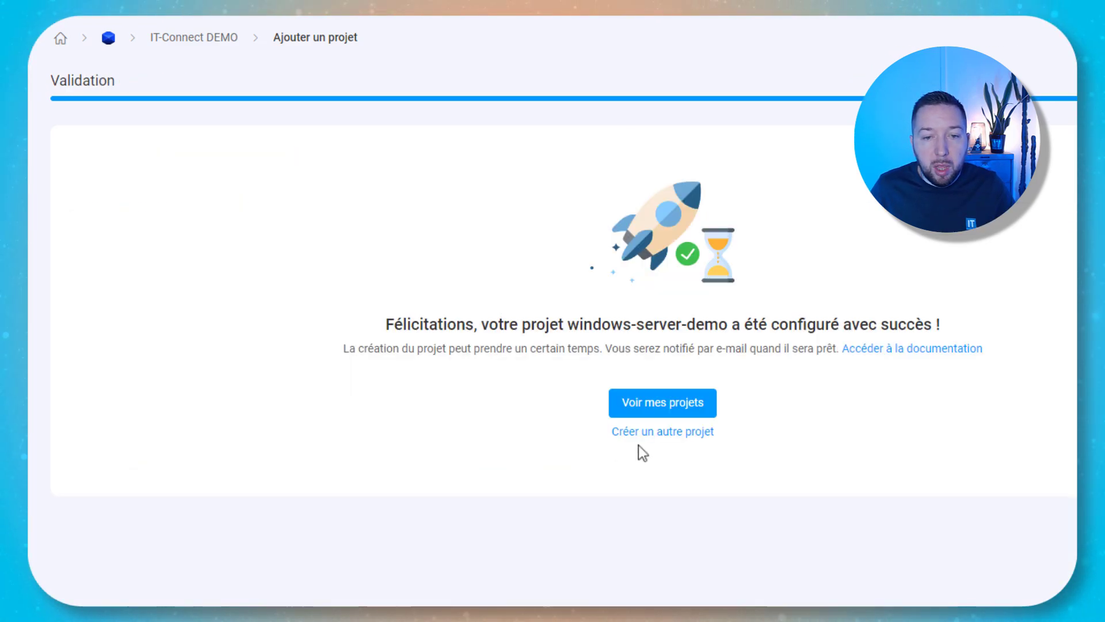
- Open the windows-server-demo project and sign in to its Public Cloud dashboard with the OpenStack username and password
{"action": "left_click", "coordinate": [674, 403]}
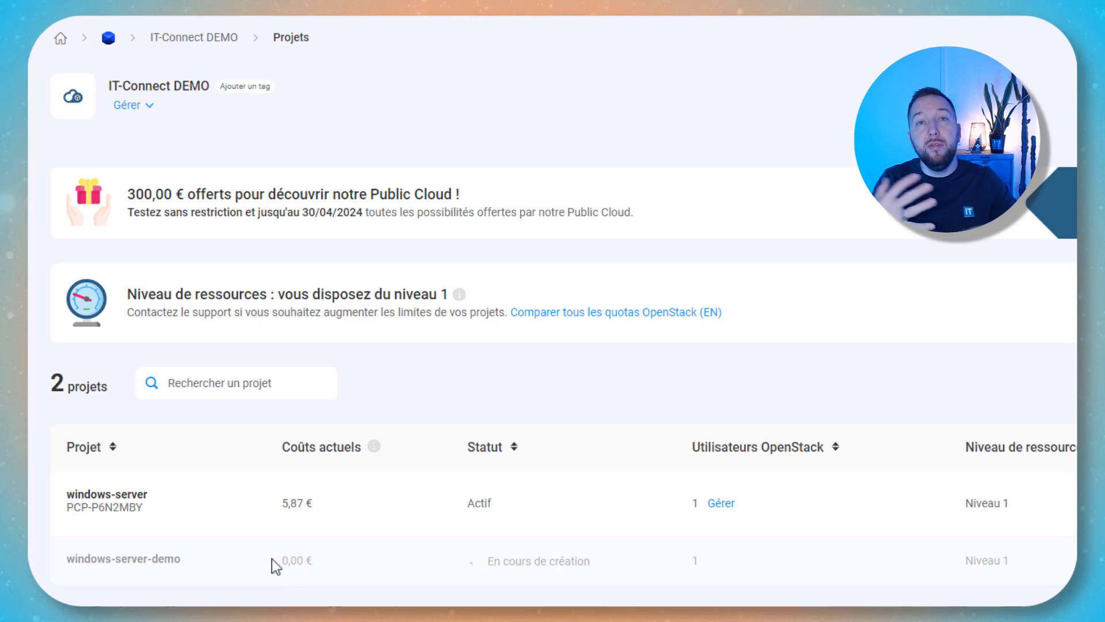
{"action": "left_click", "coordinate": [151, 570]}
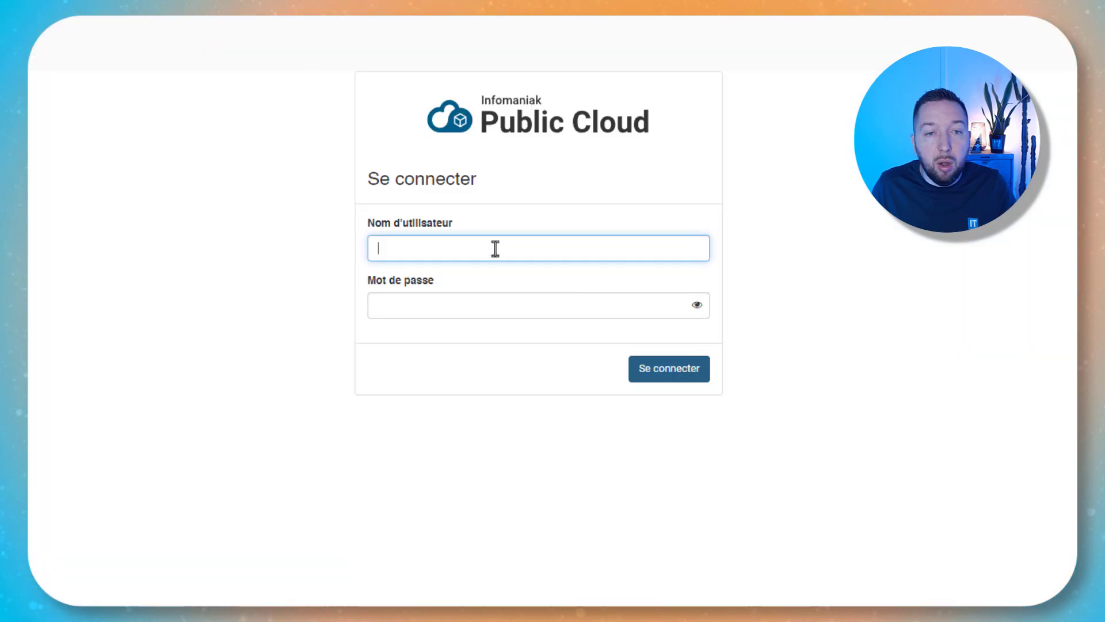
{"action": "key", "text": "ctrl+v"}
{"action": "left_click", "coordinate": [478, 311]}
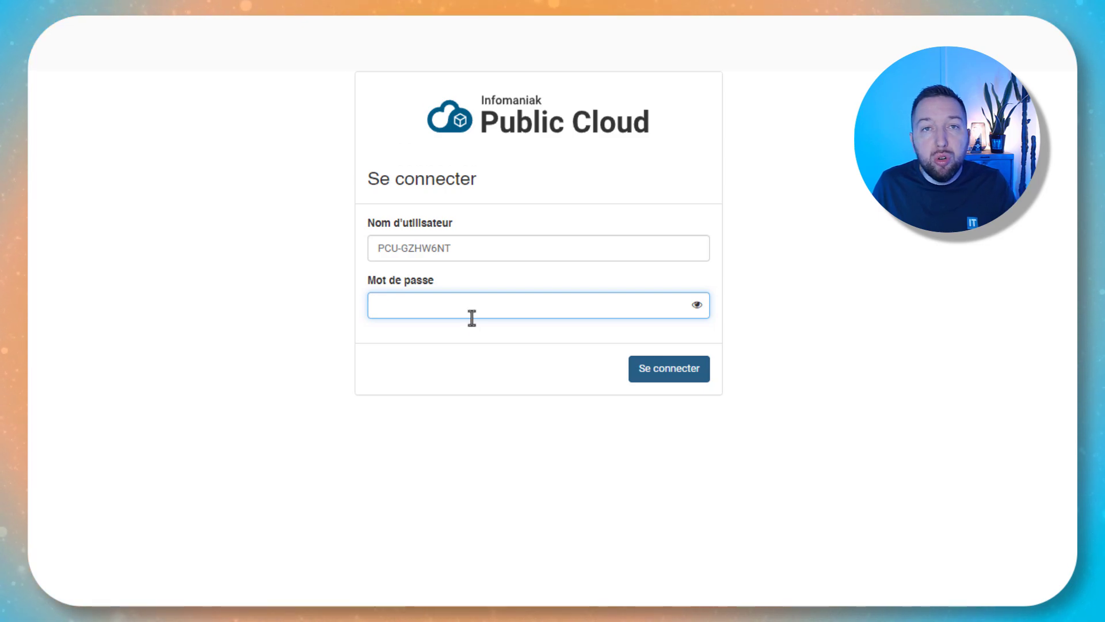
{"action": "key", "text": "ctrl+v"}
{"action": "left_click", "coordinate": [636, 367]}
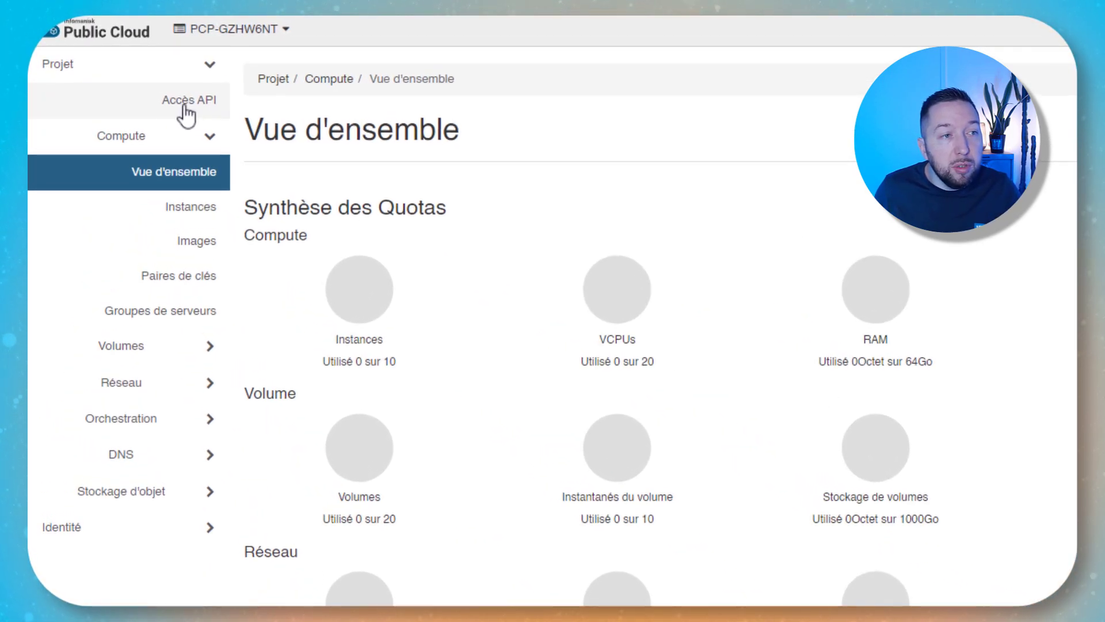
- Look through the API access endpoints, the Compute instances and the list of available system images
{"action": "left_click", "coordinate": [149, 79]}
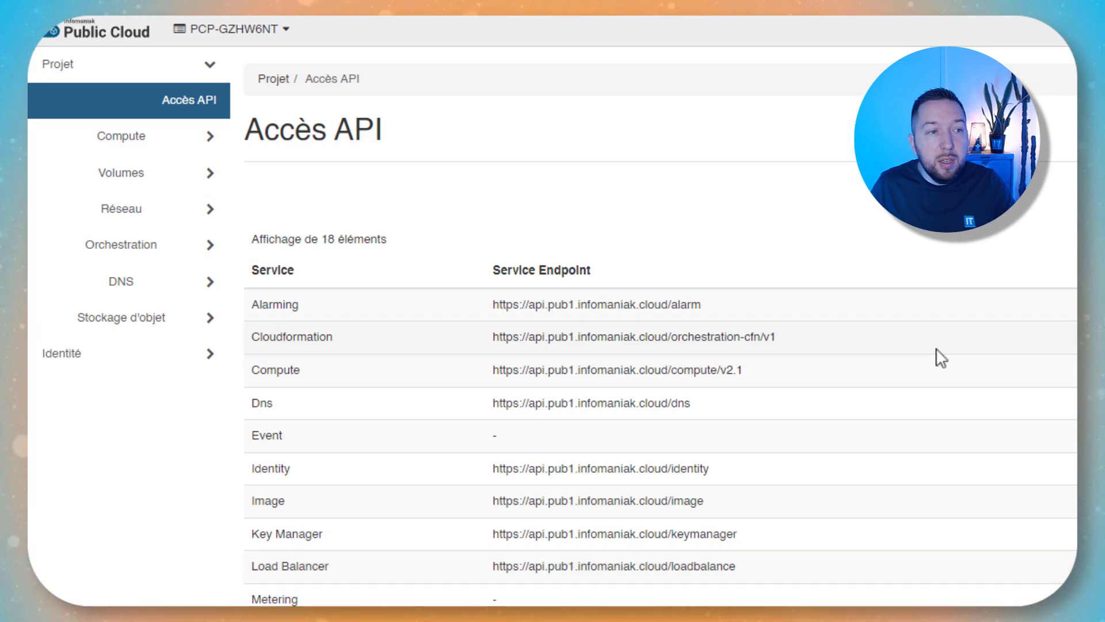
{"action": "left_click", "coordinate": [160, 143]}
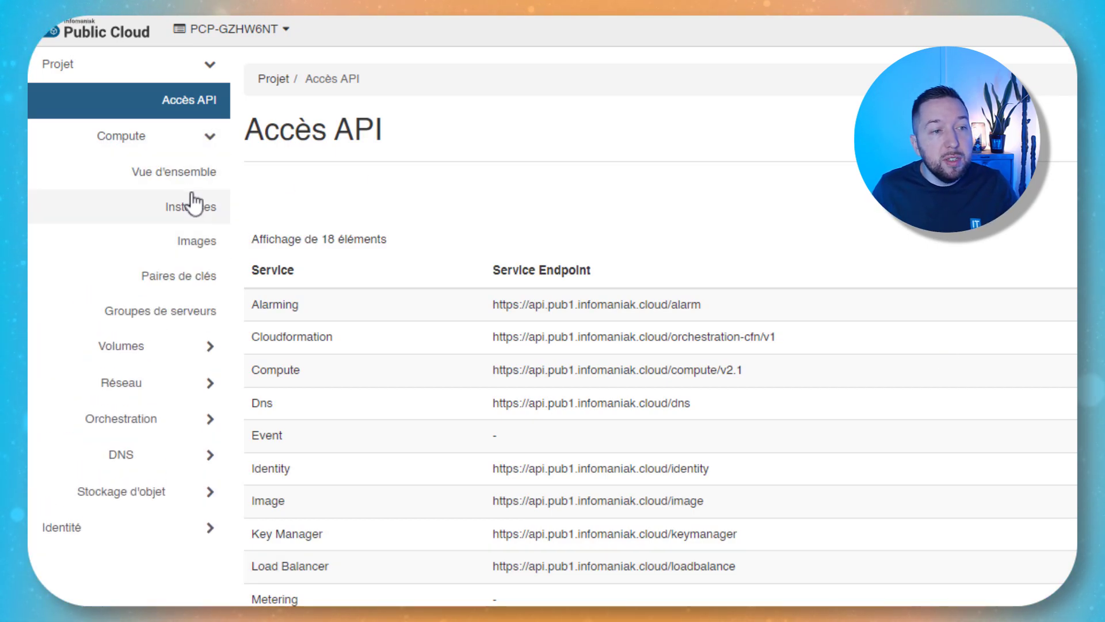
{"action": "left_click", "coordinate": [183, 214]}
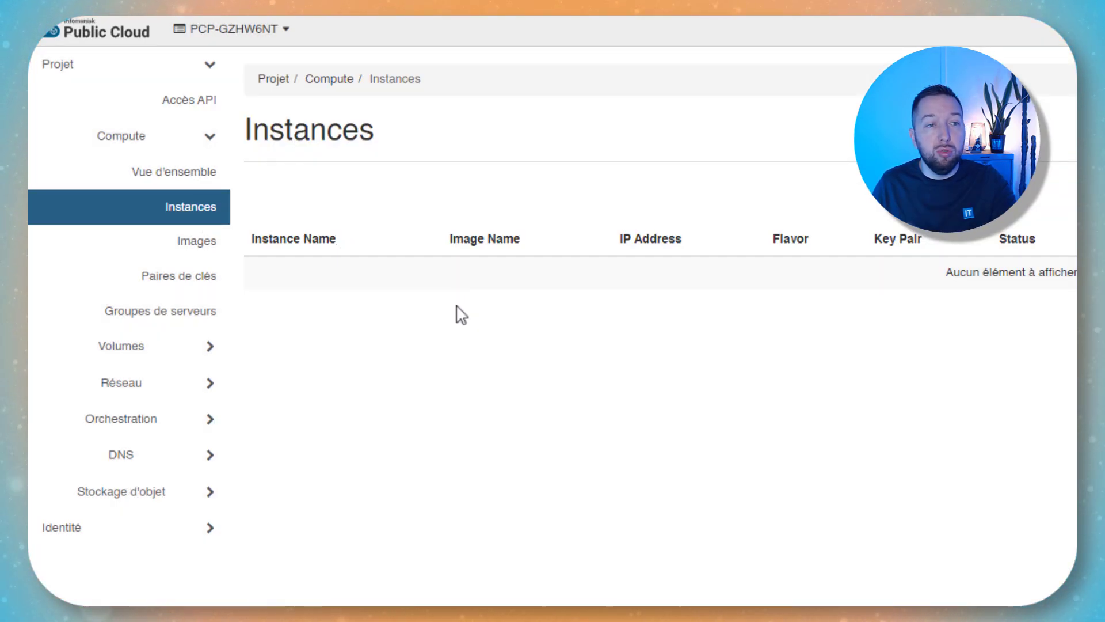
{"action": "left_click", "coordinate": [171, 241]}
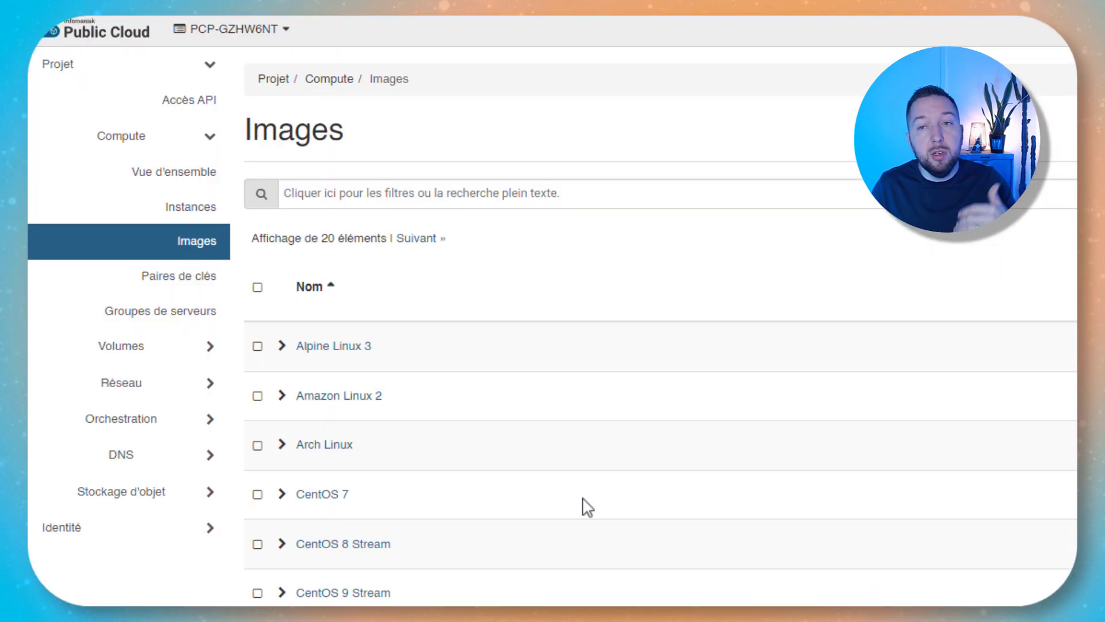
{"action": "scroll", "coordinate": [576, 397], "scroll_direction": "down", "scroll_amount": 8}
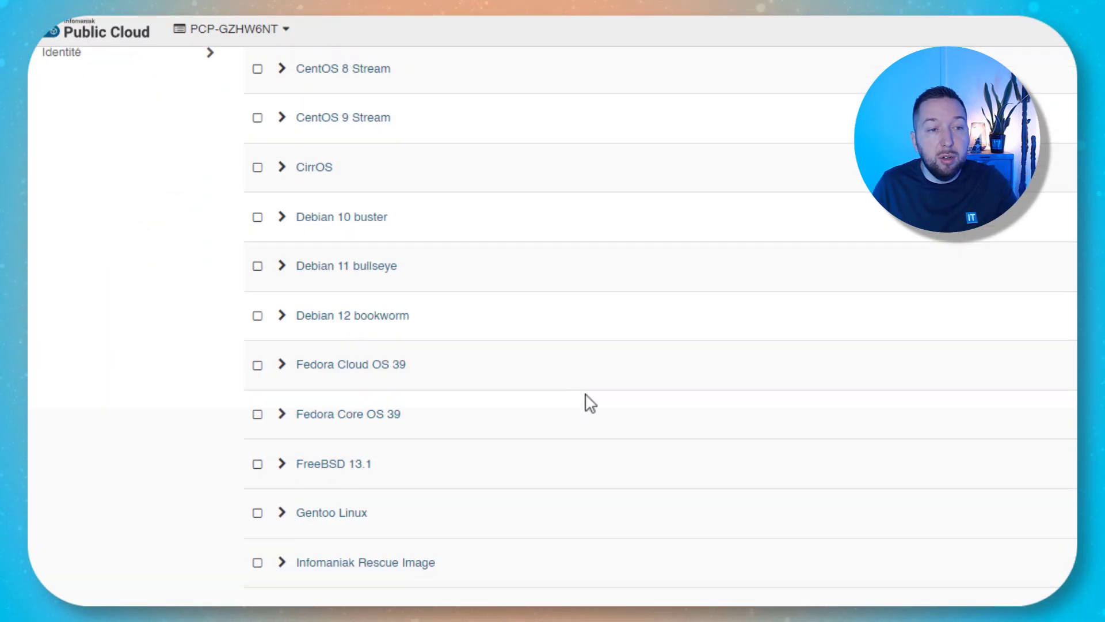
{"action": "scroll", "coordinate": [584, 432], "scroll_direction": "up", "scroll_amount": 5}
{"action": "scroll", "coordinate": [575, 463], "scroll_direction": "up", "scroll_amount": 3}
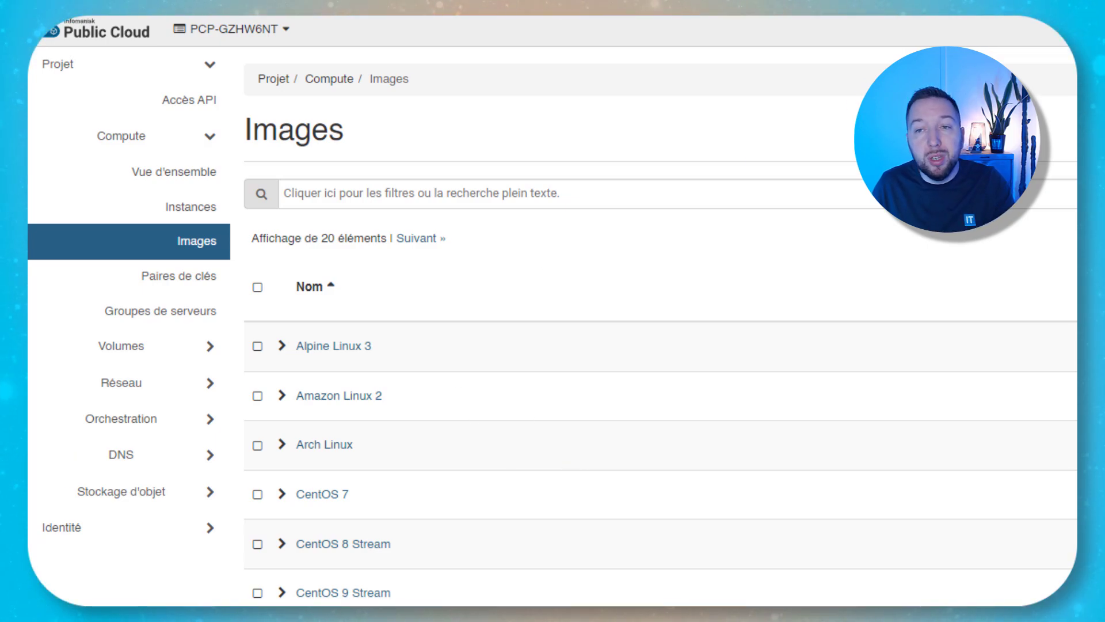
- Examine the key pairs page and the Volumes, Réseau, Orchestration, DNS, Stockage d'objet and Identité sections
{"action": "left_click", "coordinate": [166, 276]}
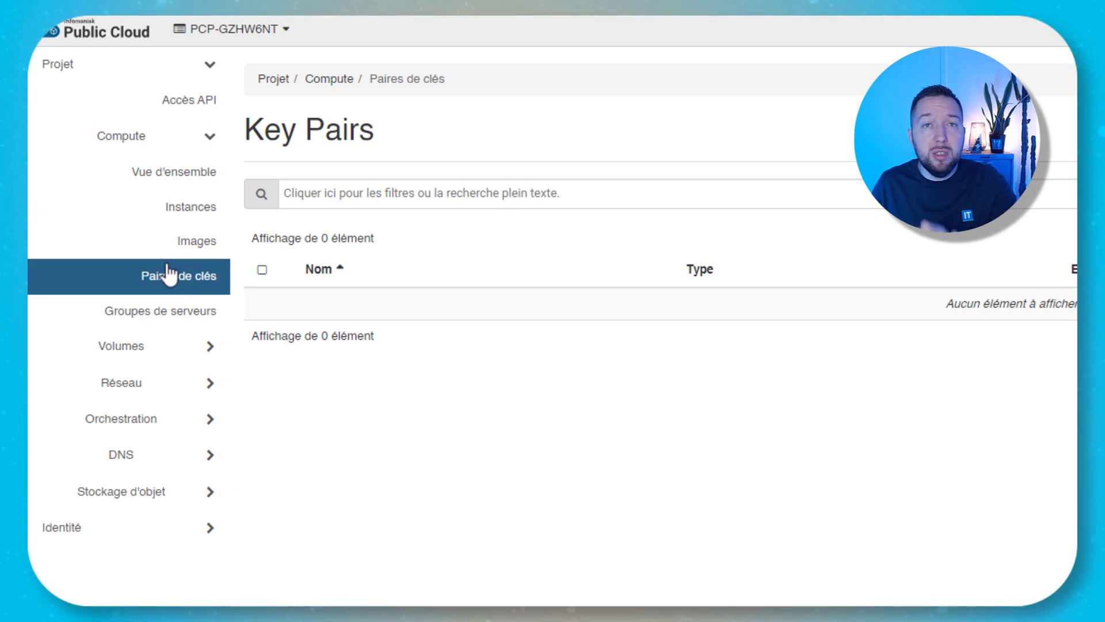
{"action": "left_click", "coordinate": [154, 362]}
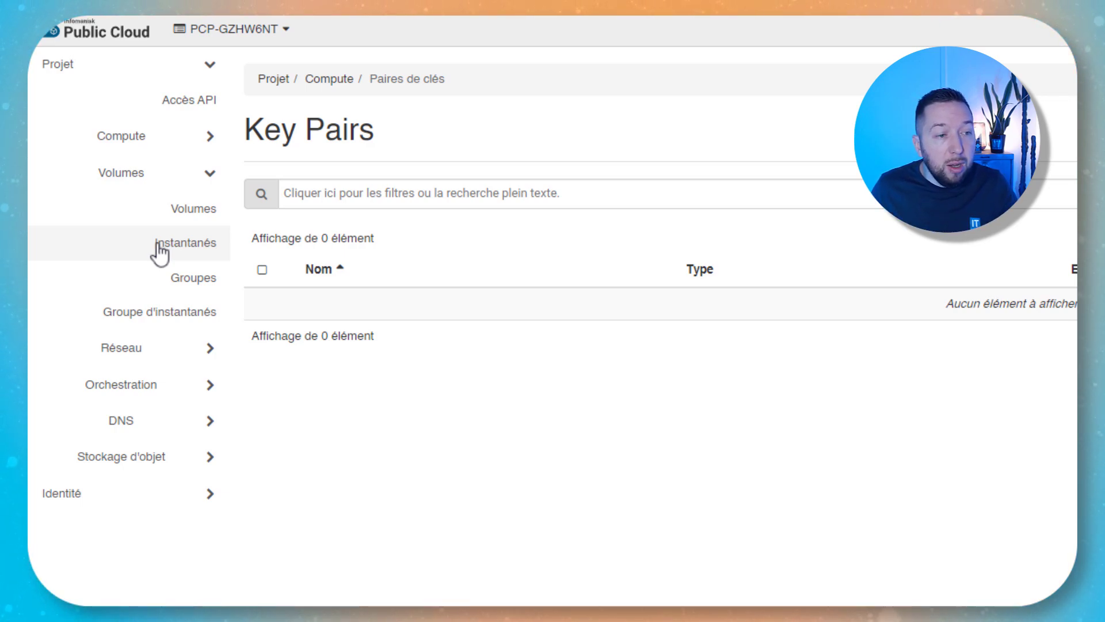
{"action": "left_click", "coordinate": [197, 347]}
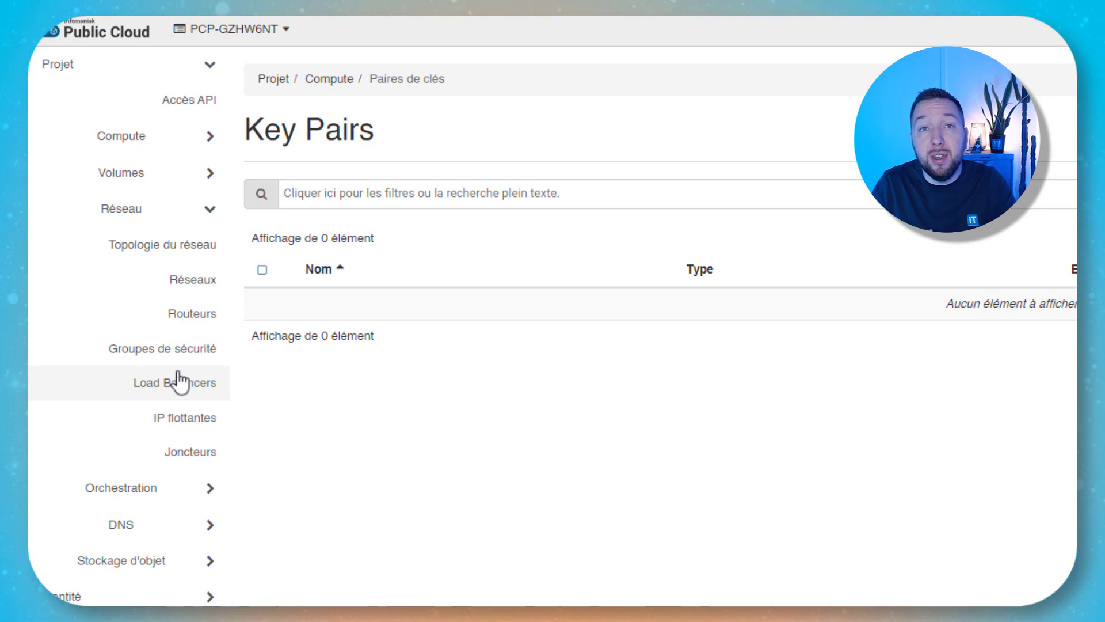
{"action": "left_click", "coordinate": [186, 496]}
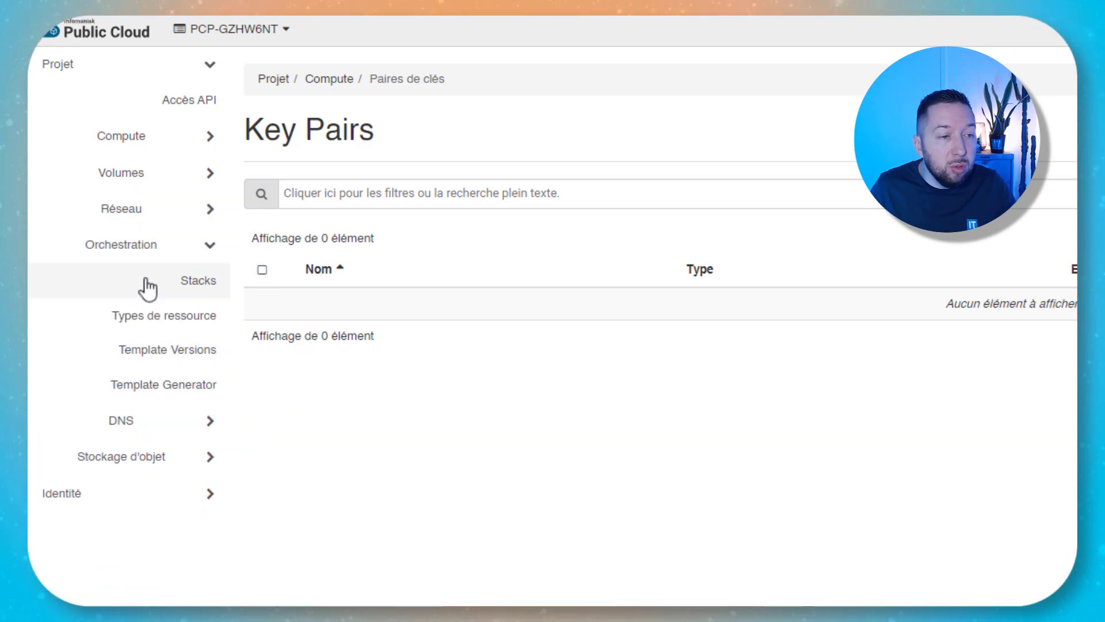
{"action": "left_click", "coordinate": [174, 433]}
{"action": "left_click", "coordinate": [180, 391]}
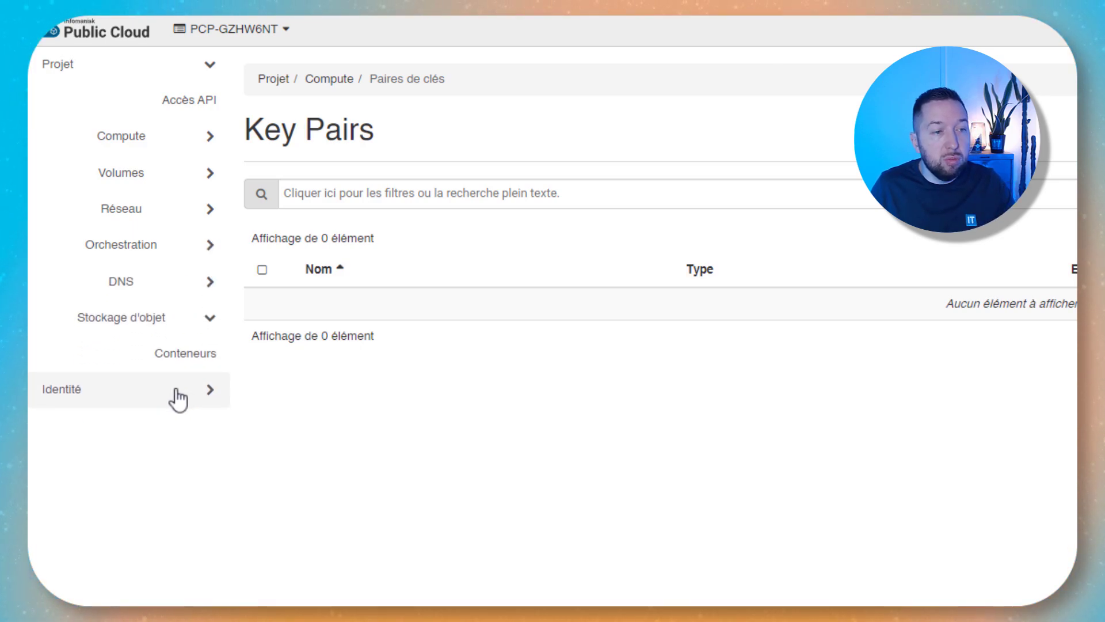
{"action": "left_click", "coordinate": [174, 396]}
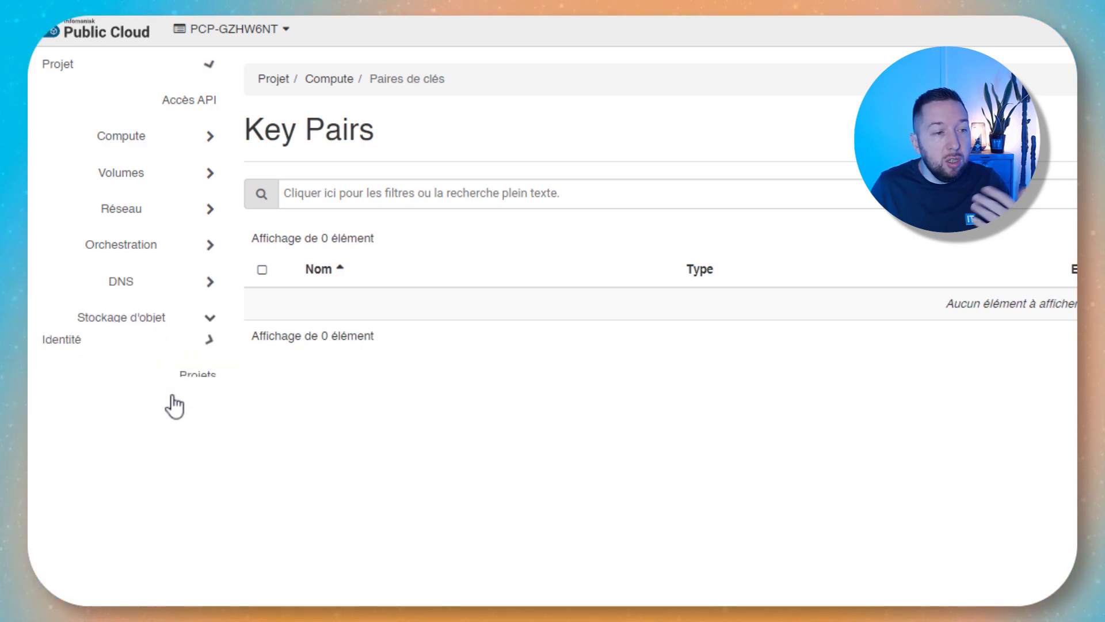
{"action": "left_click", "coordinate": [171, 72]}
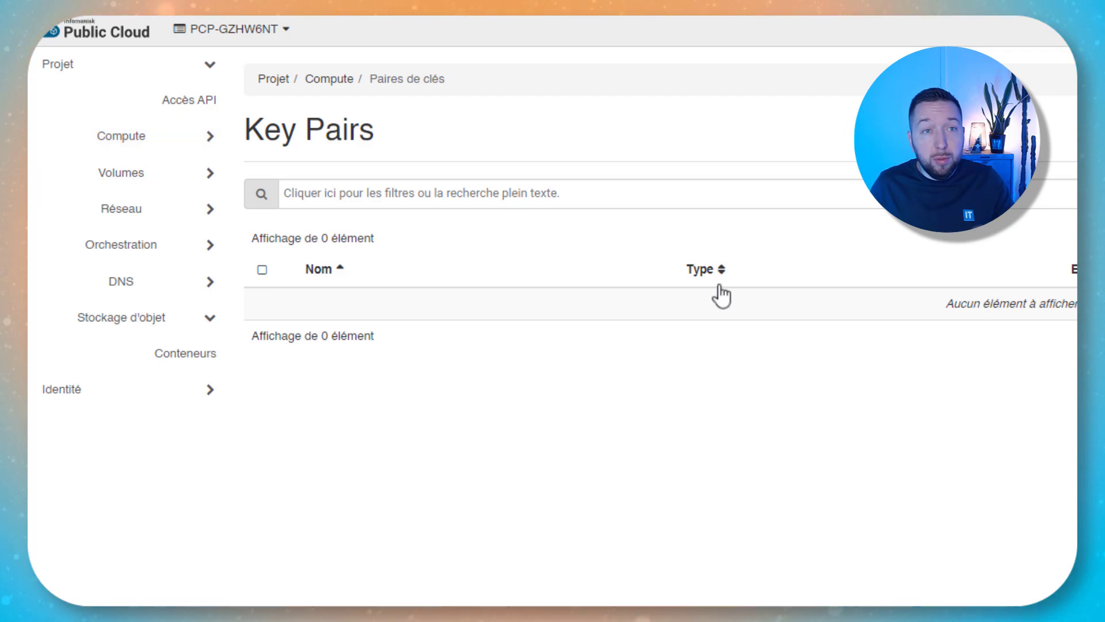
- Start a new network from the network topology, named servers-net, with an active administrative state and a subnet
{"action": "left_click", "coordinate": [123, 211]}
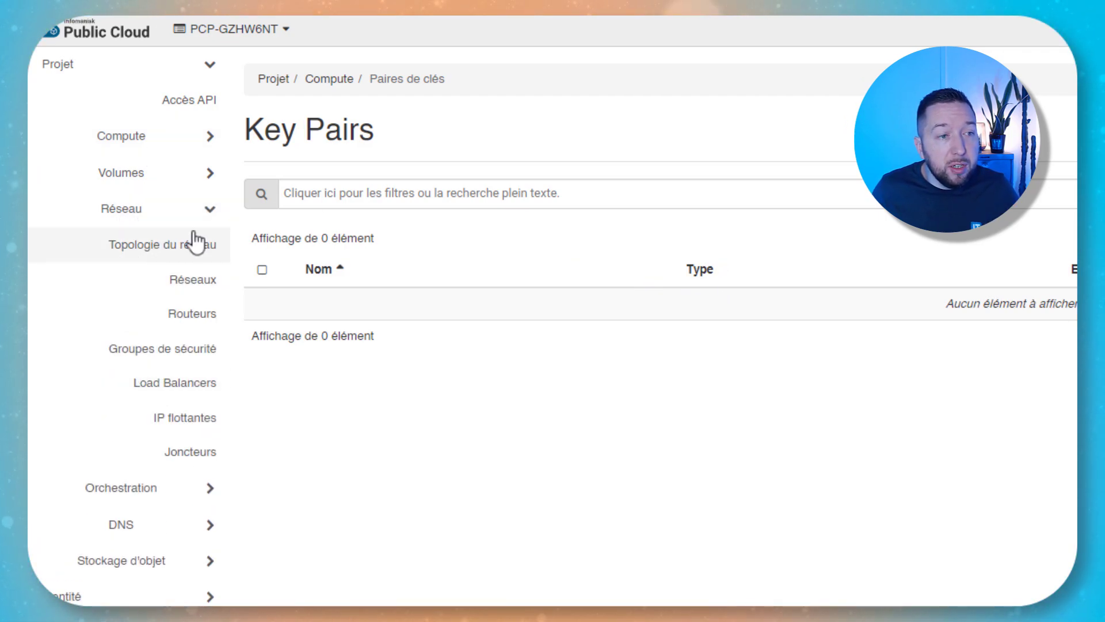
{"action": "left_click", "coordinate": [157, 250]}
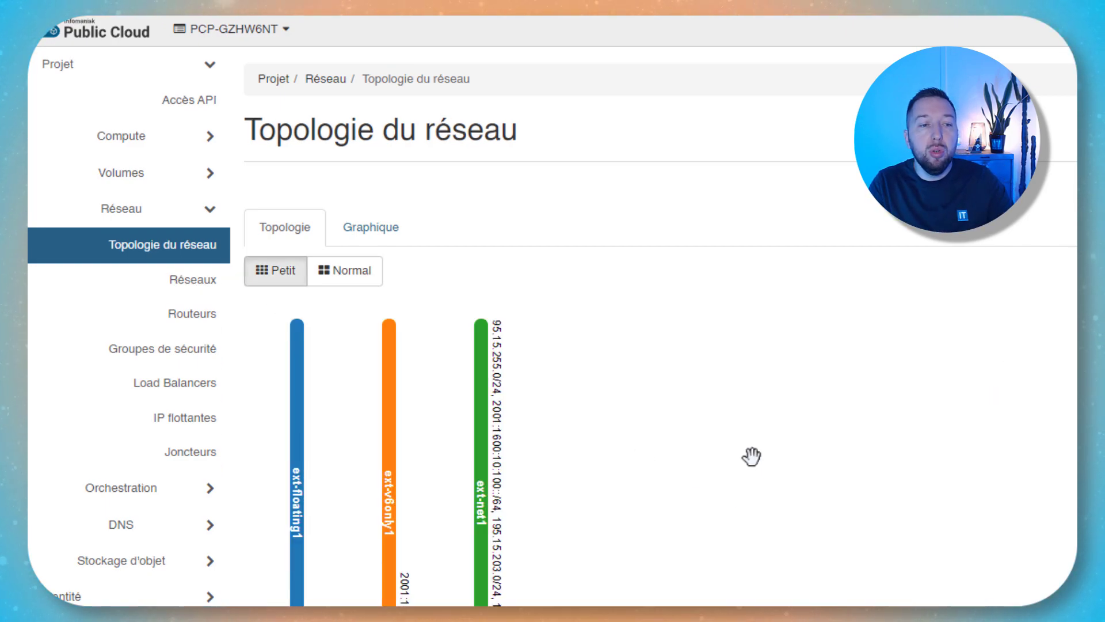
{"action": "scroll", "coordinate": [752, 457], "scroll_direction": "down", "scroll_amount": 3}
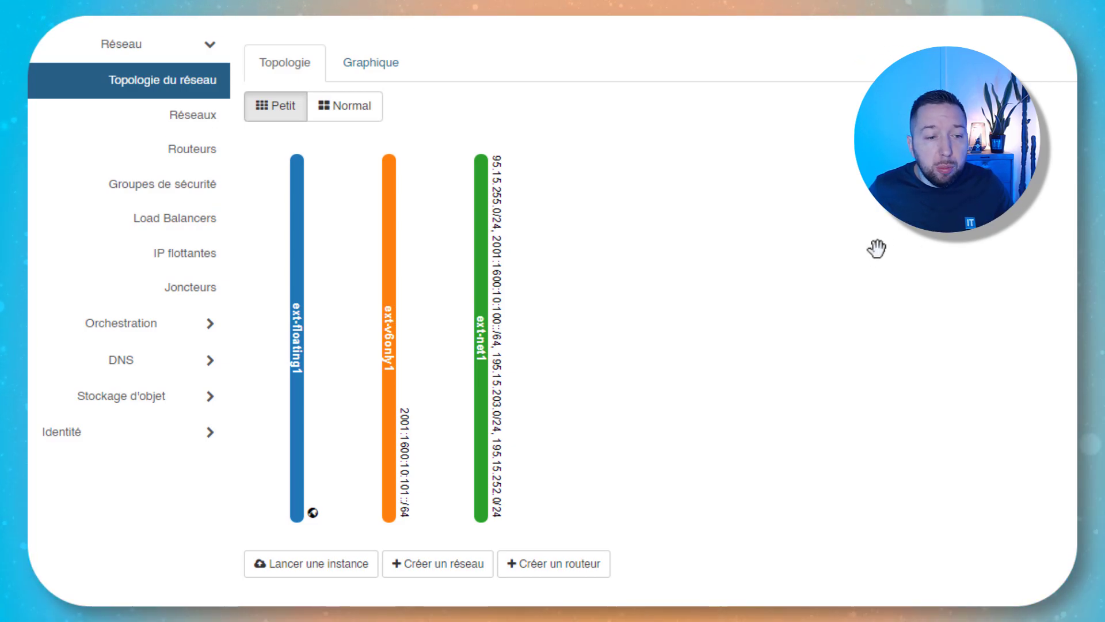
{"action": "left_click", "coordinate": [406, 567]}
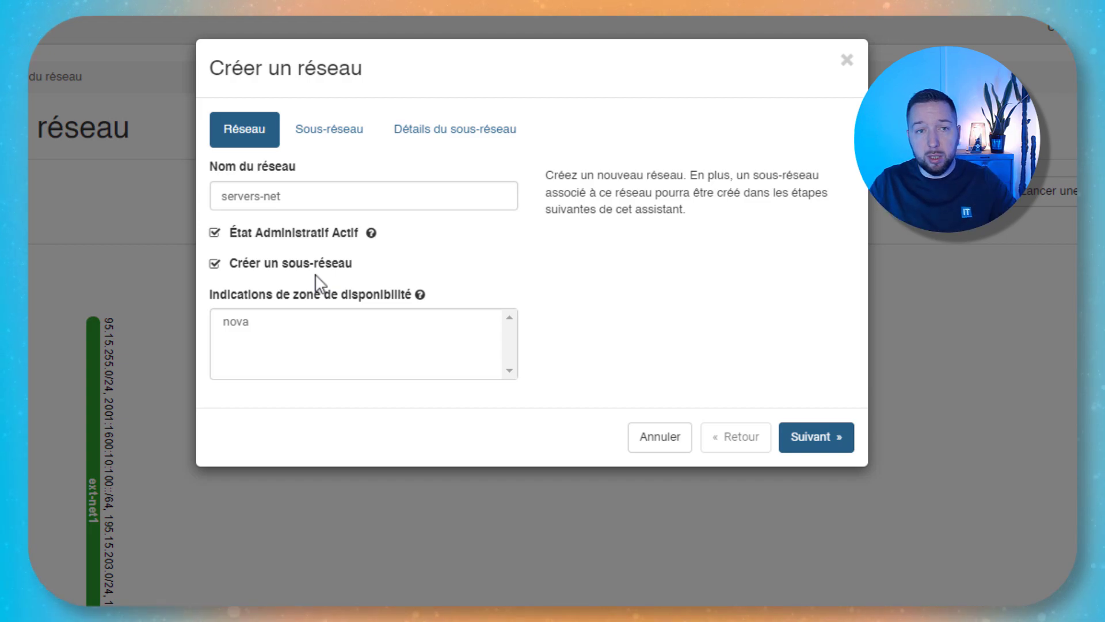
- Define the subnet servers-net-windows with network address 10.10.10.0/24, IPv4 and gateway 10.10.10.1
{"action": "left_click", "coordinate": [317, 134]}
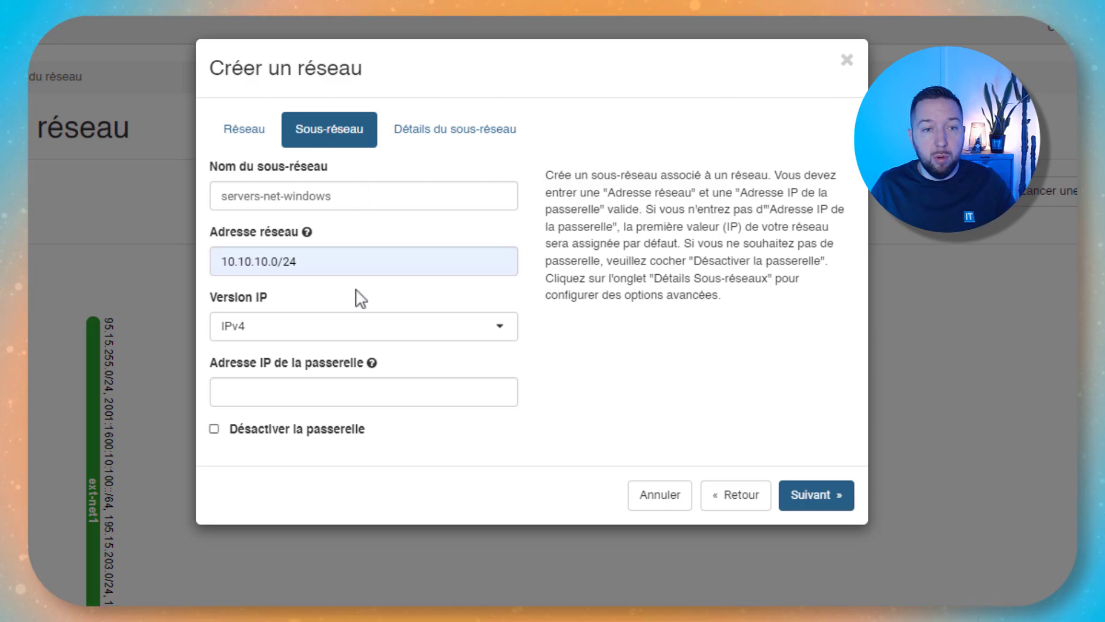
{"action": "left_click", "coordinate": [286, 324]}
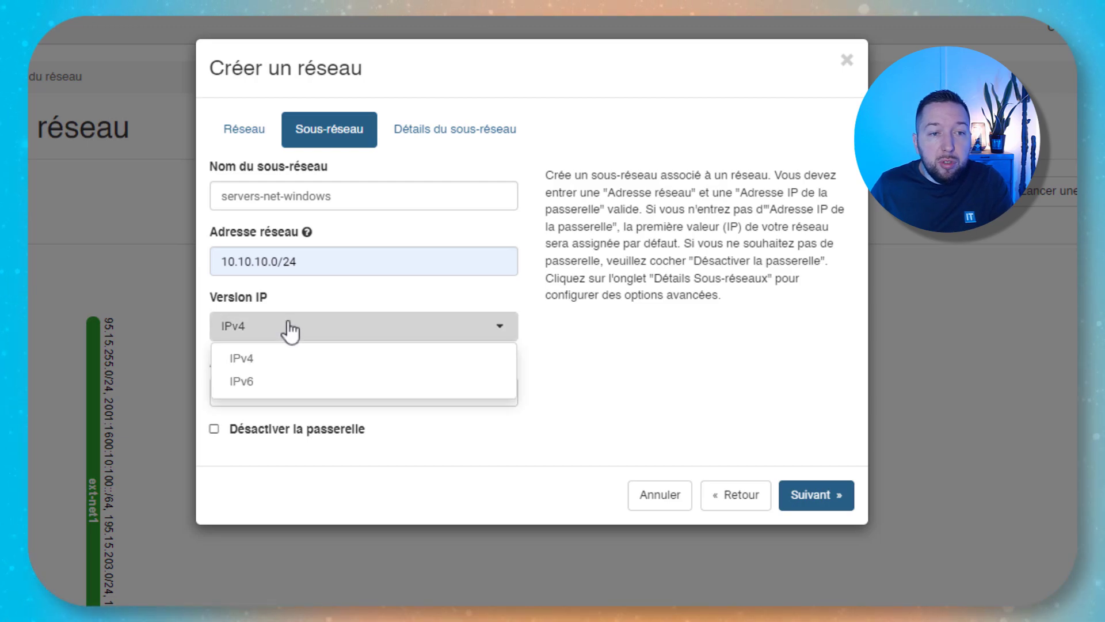
{"action": "left_click", "coordinate": [377, 335]}
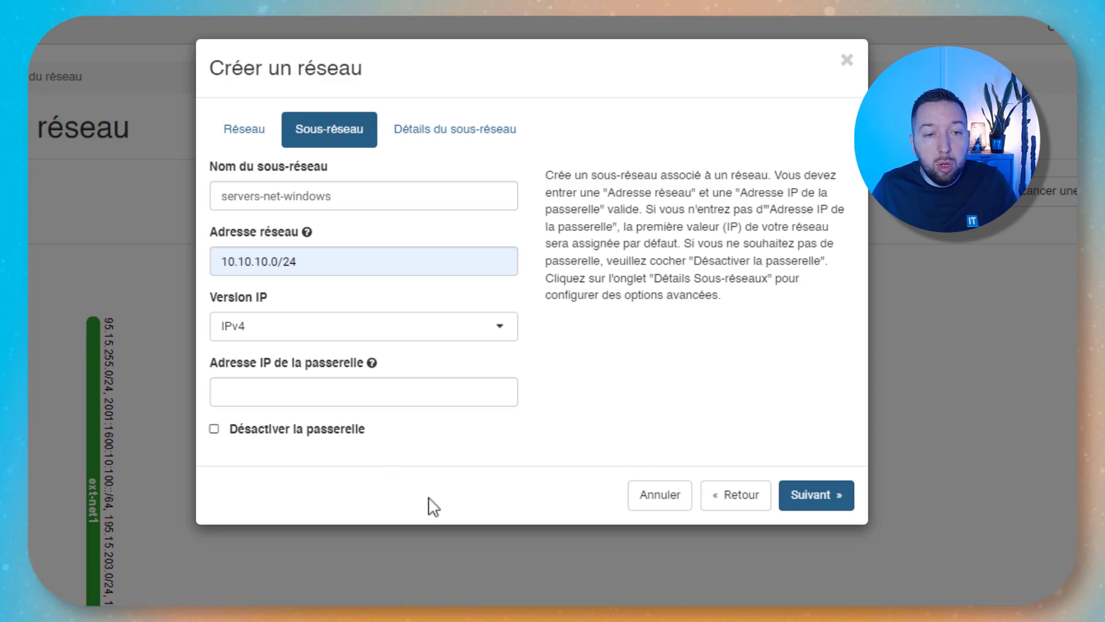
{"action": "left_click", "coordinate": [283, 389]}
{"action": "type", "text": "10.10.10.1"}
{"action": "left_click", "coordinate": [794, 415]}
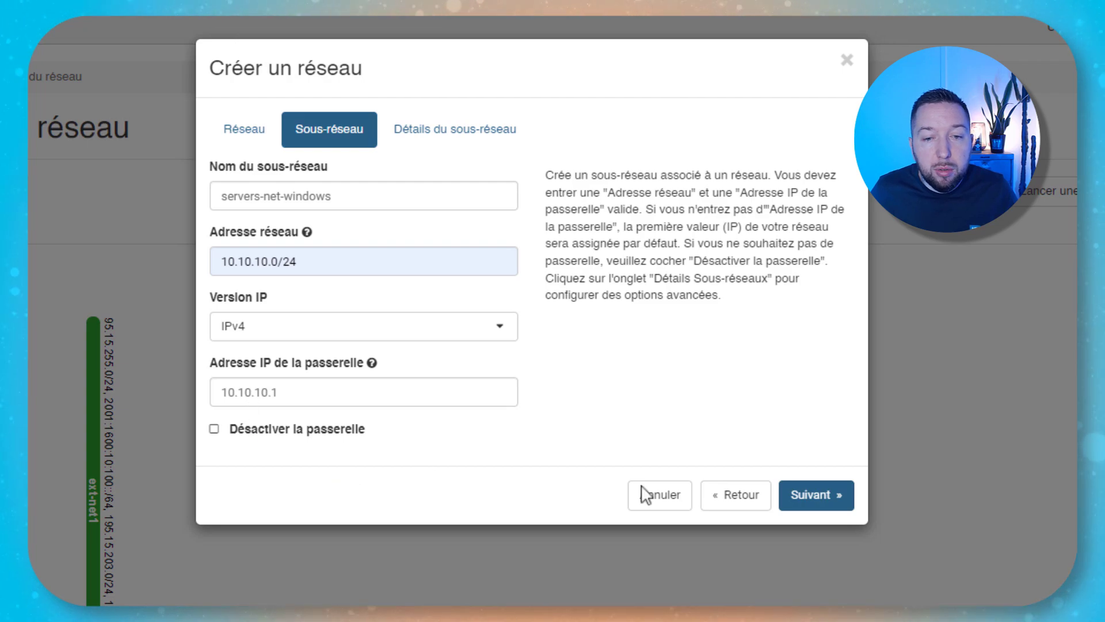
{"action": "left_click", "coordinate": [829, 501]}
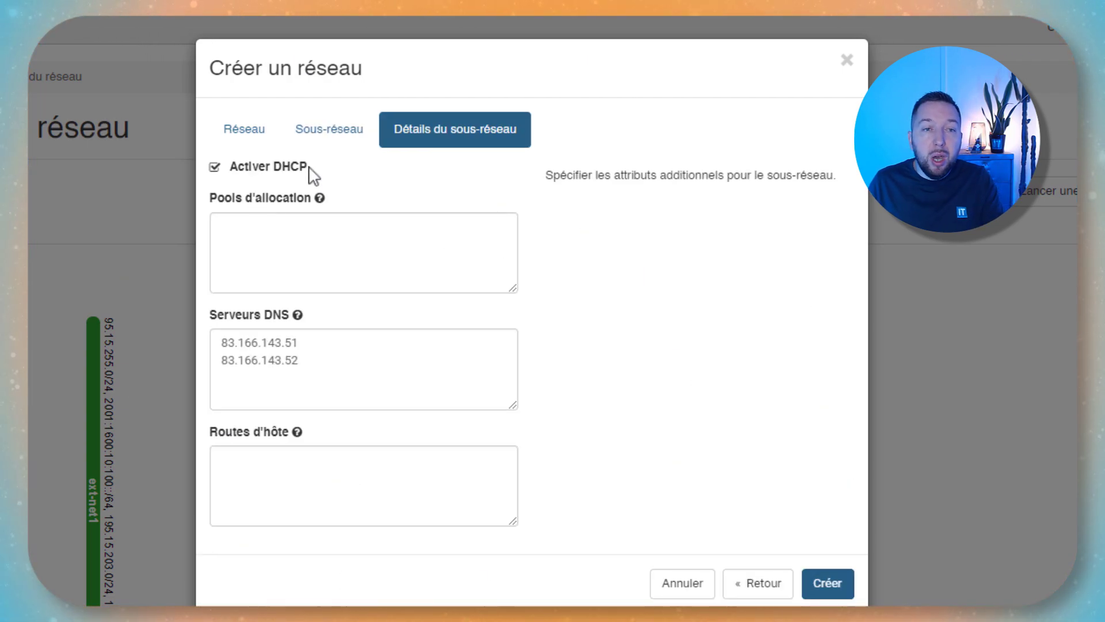
- Replace the subnet's DNS servers with 1.1.1.1, leave the allocation pools empty and create the network
{"action": "left_click", "coordinate": [318, 234]}
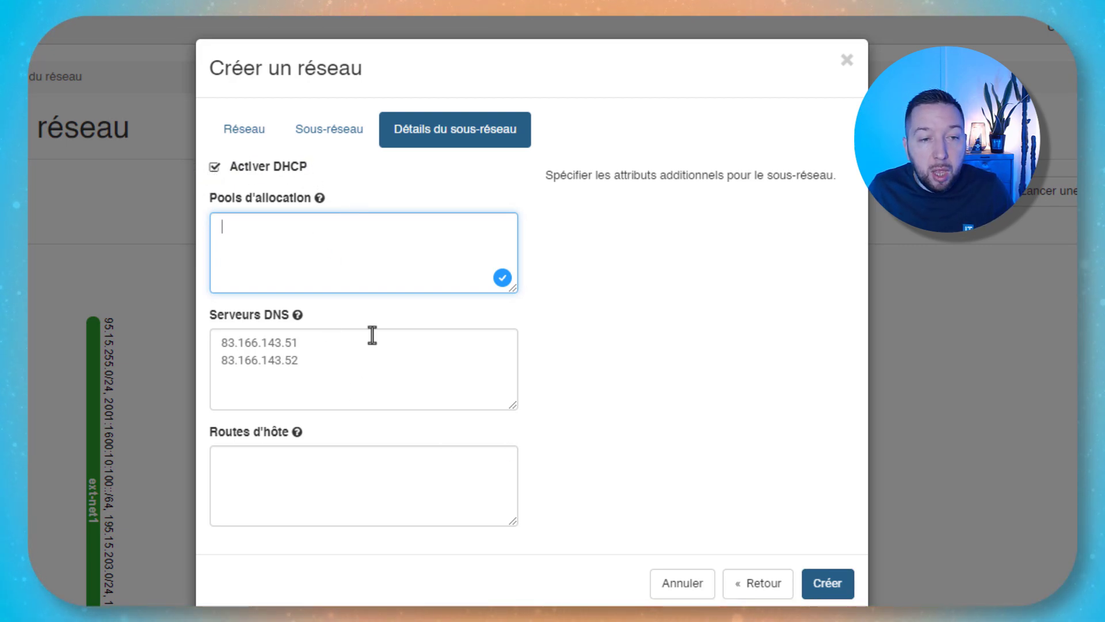
{"action": "left_click", "coordinate": [300, 361]}
{"action": "key", "text": "ctrl+a"}
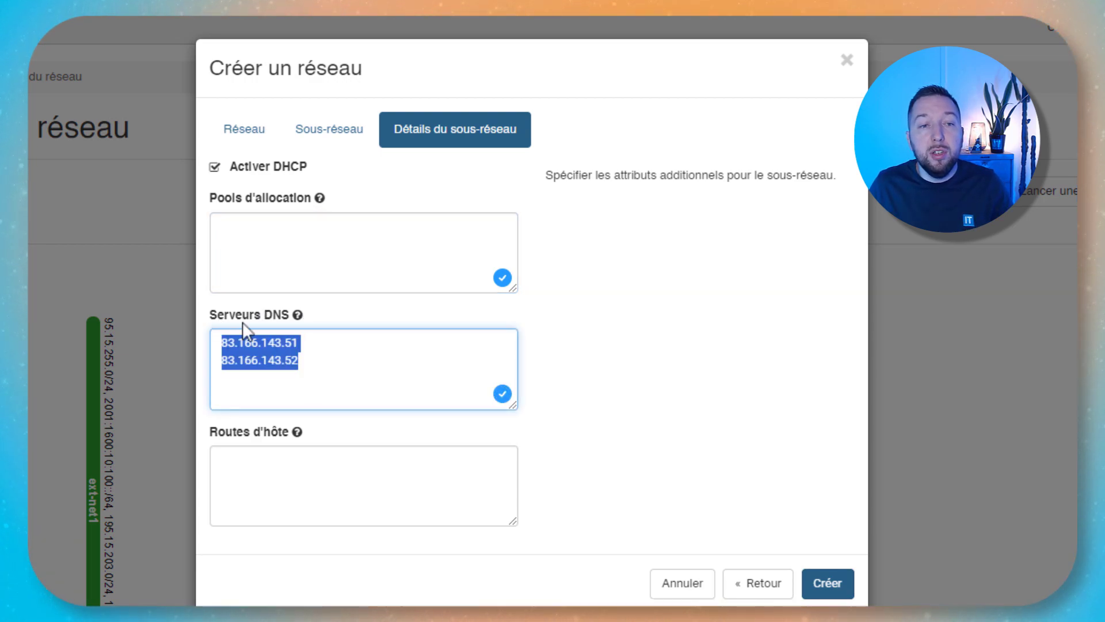
{"action": "type", "text": "1.1."}
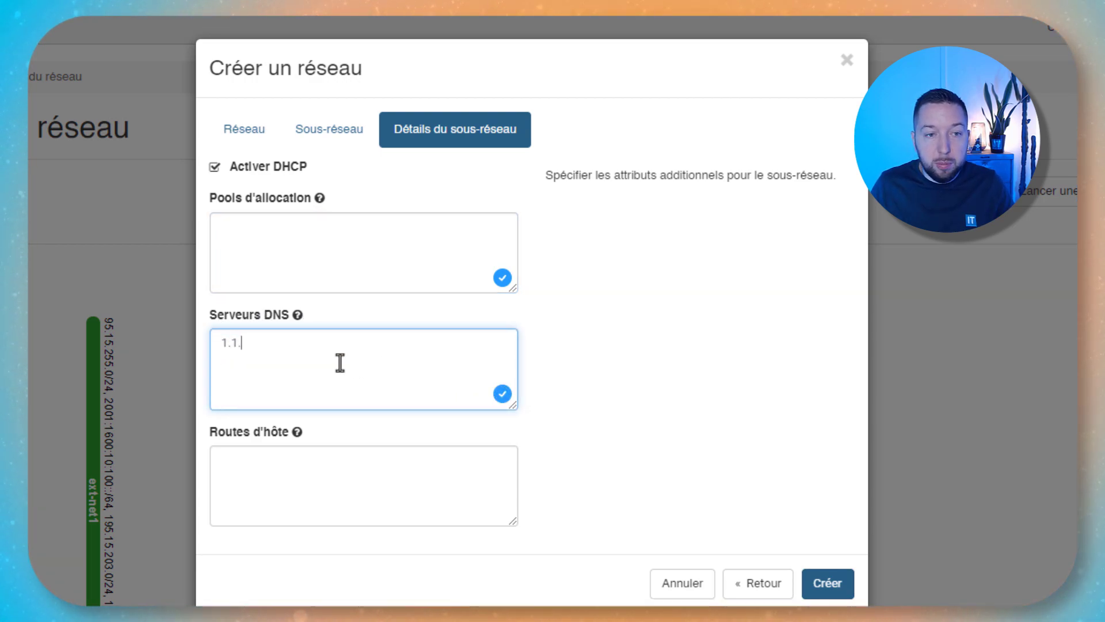
{"action": "type", "text": "1.1"}
{"action": "left_click", "coordinate": [765, 486]}
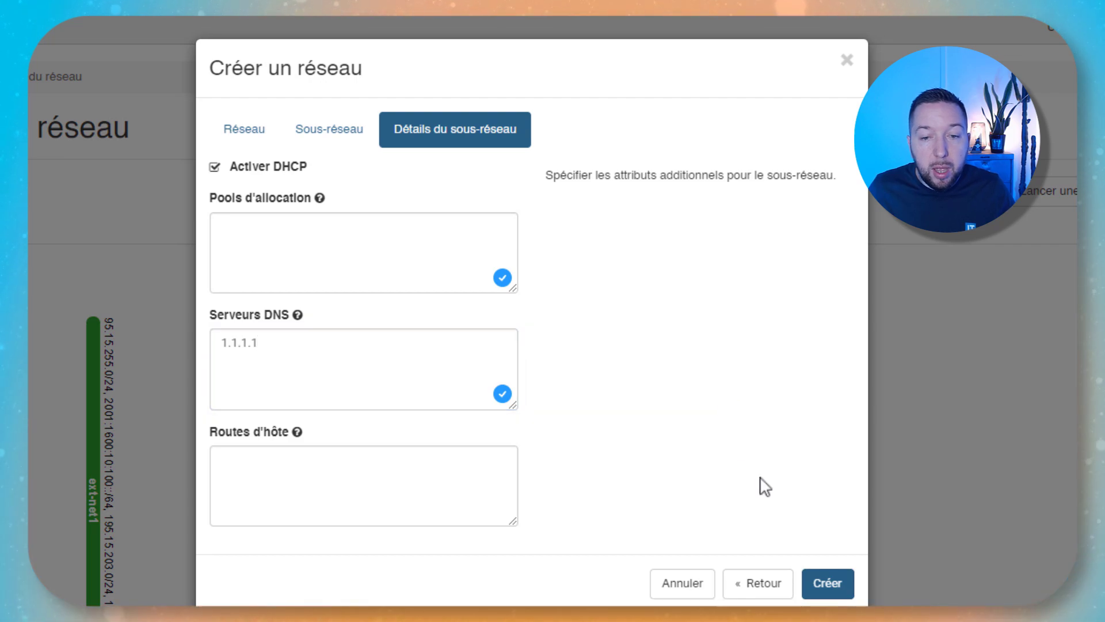
{"action": "left_click", "coordinate": [828, 582]}
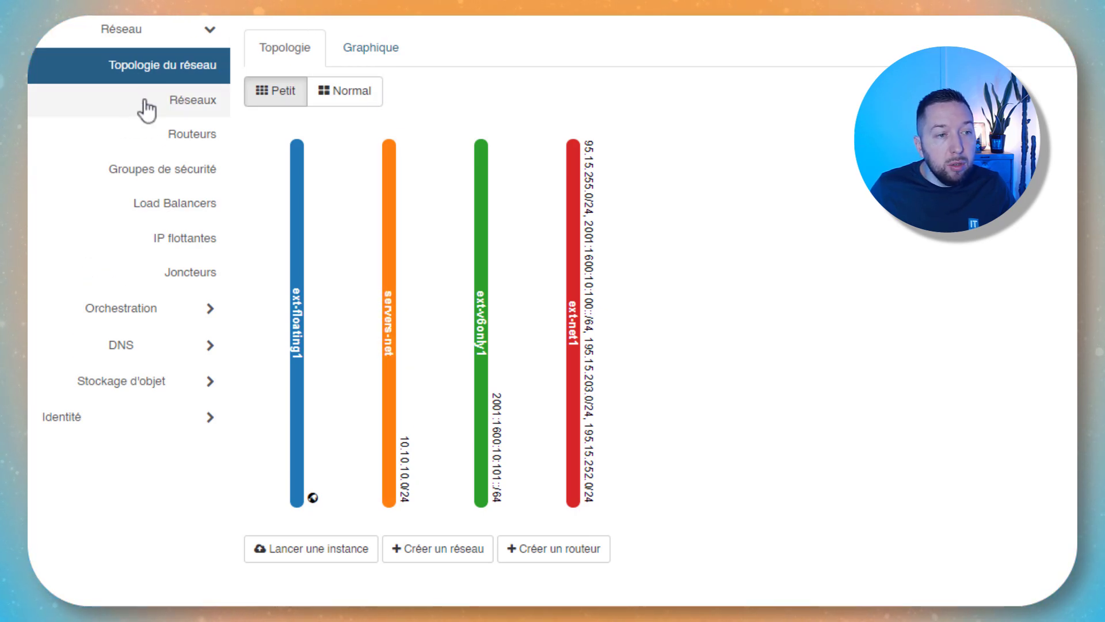
- Open the project's list of networks to check the new servers-net entry
{"action": "left_click", "coordinate": [170, 100]}
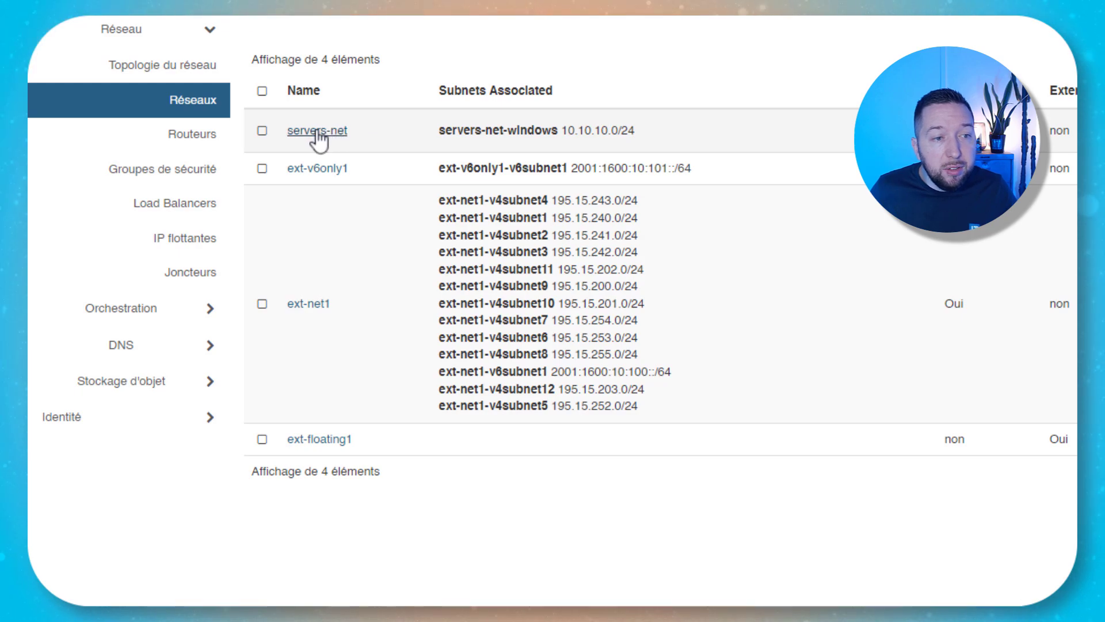
- Create a port VM-WS-2022-01 on the servers-net network with fixed IP address 10.10.10.10, port security enabled and VNIC type Normal
{"action": "left_click", "coordinate": [318, 137]}
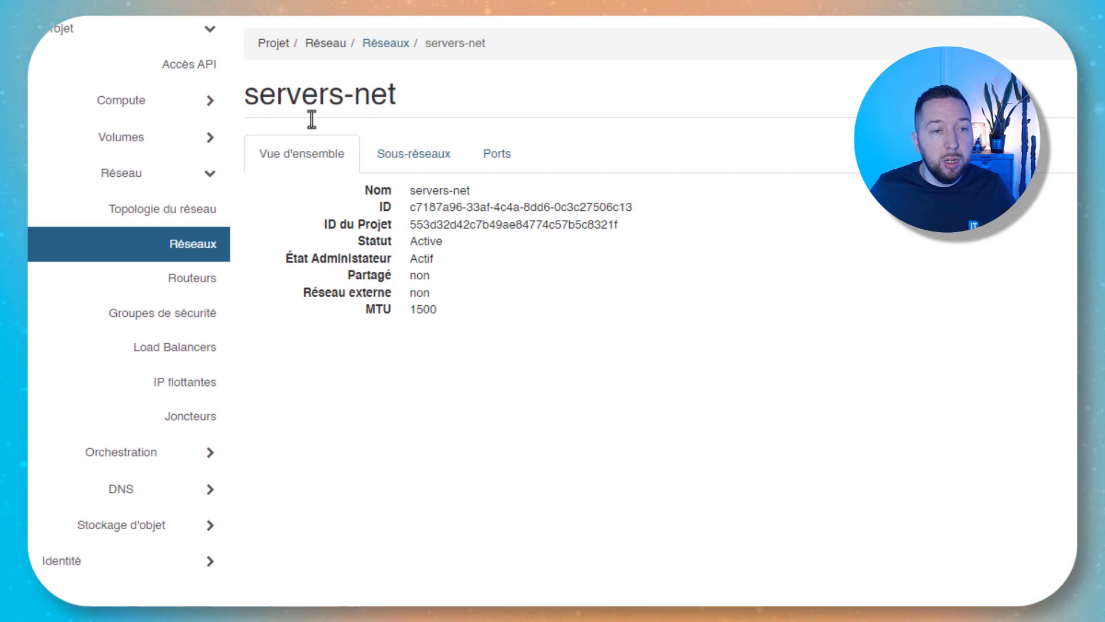
{"action": "left_click", "coordinate": [493, 158]}
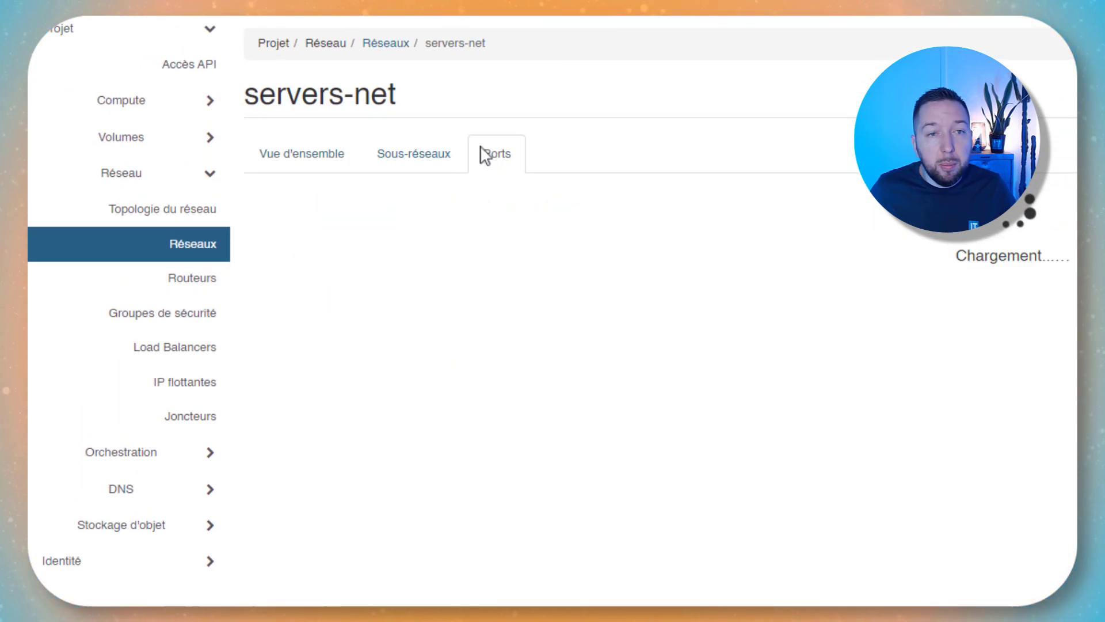
{"action": "left_click", "coordinate": [868, 245]}
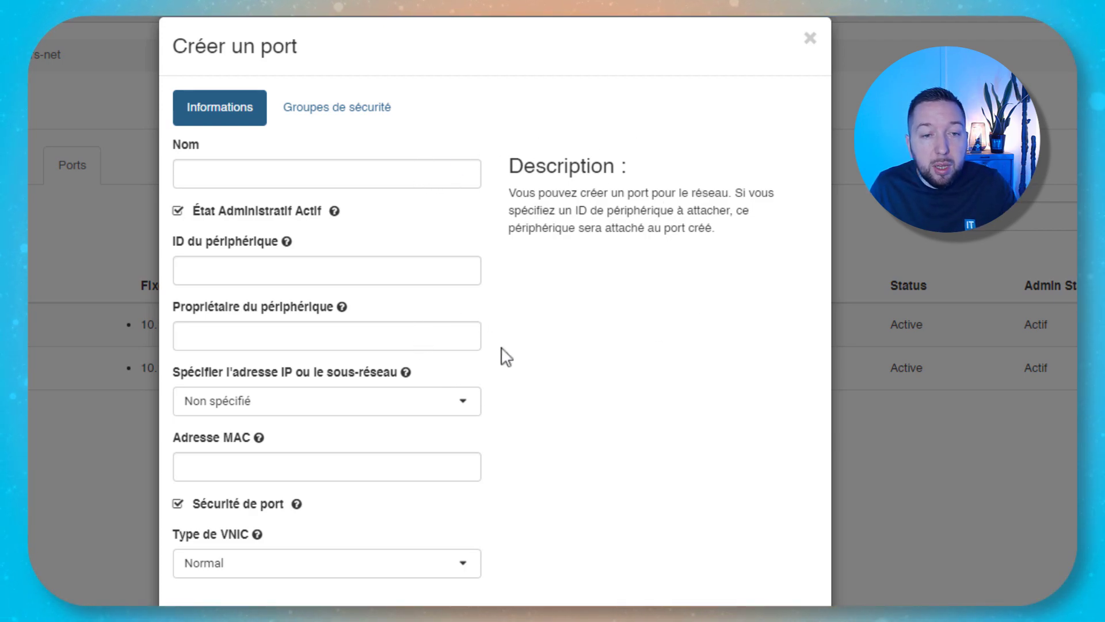
{"action": "left_click", "coordinate": [464, 407]}
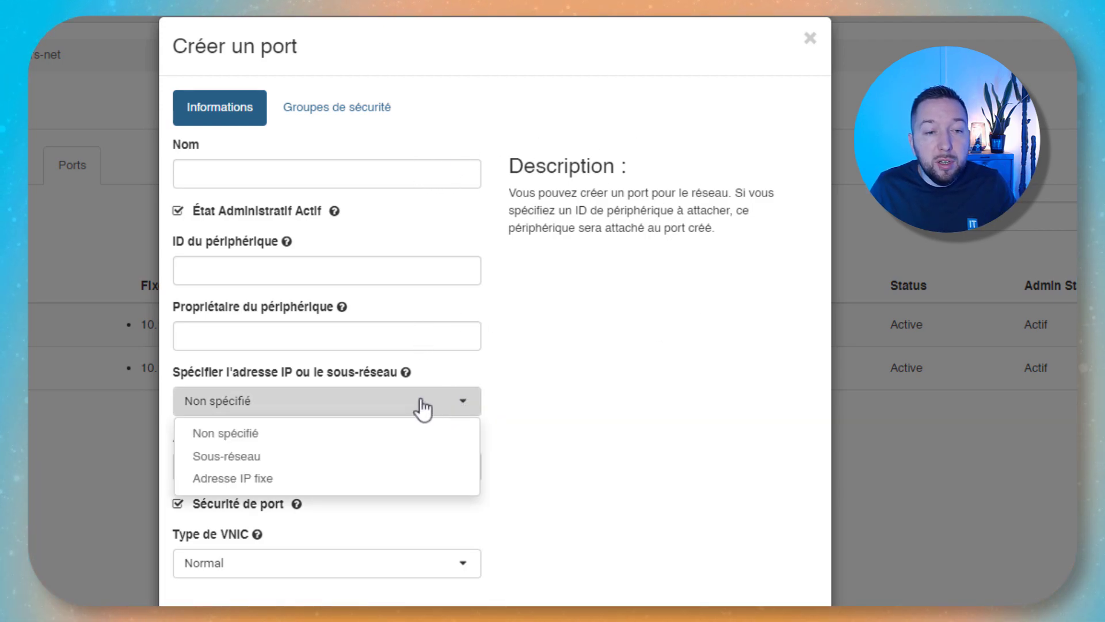
{"action": "left_click", "coordinate": [247, 478]}
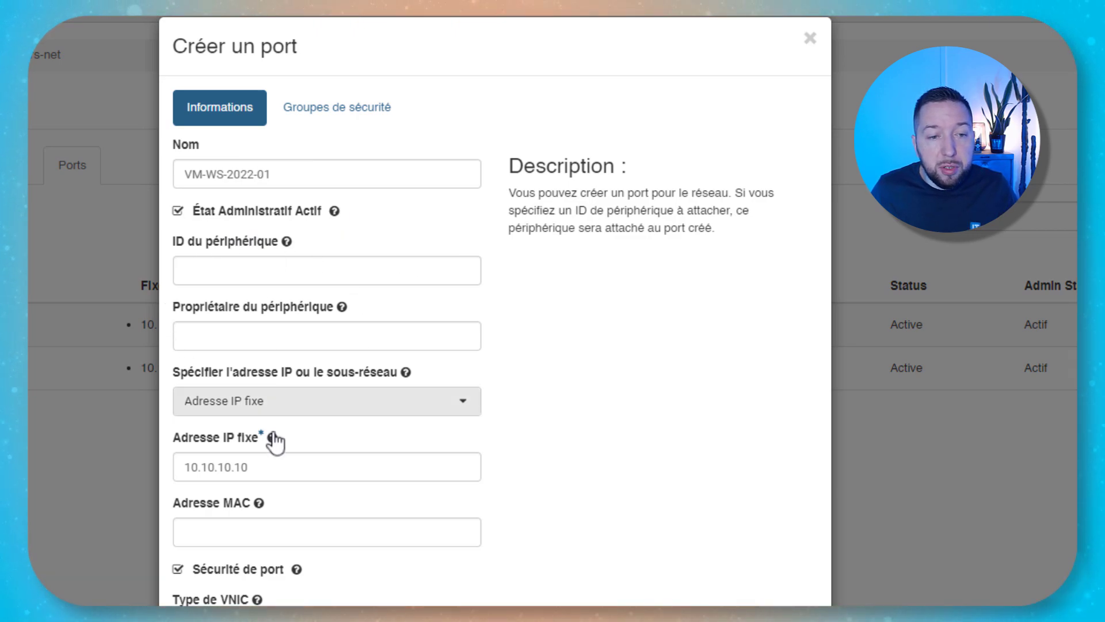
{"action": "scroll", "coordinate": [523, 548], "scroll_direction": "down", "scroll_amount": 3}
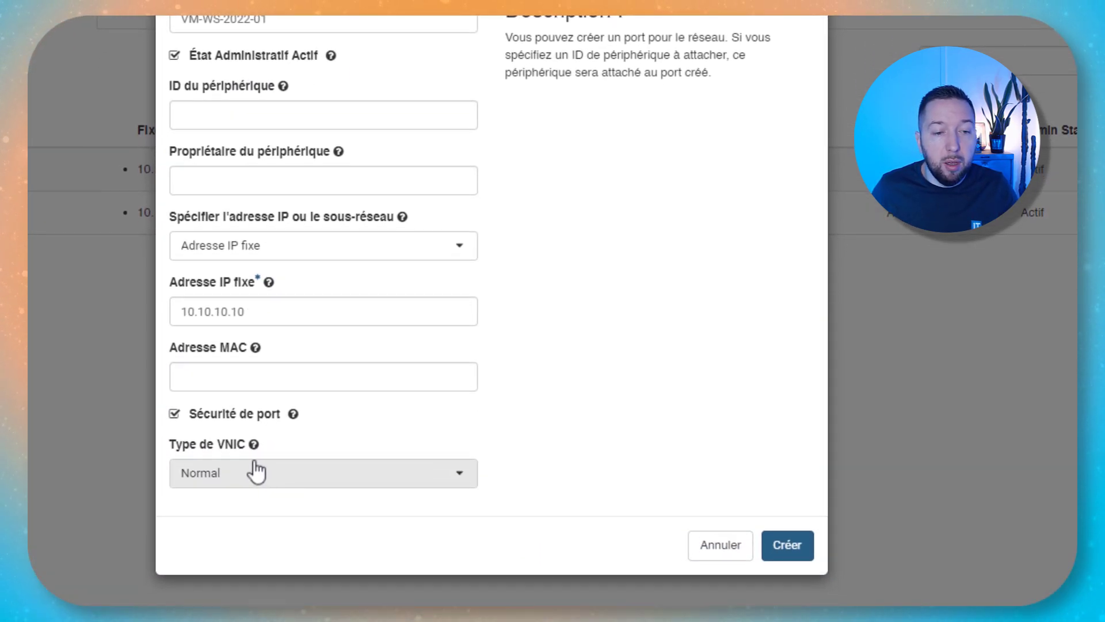
{"action": "left_click", "coordinate": [263, 485]}
{"action": "left_click", "coordinate": [599, 439]}
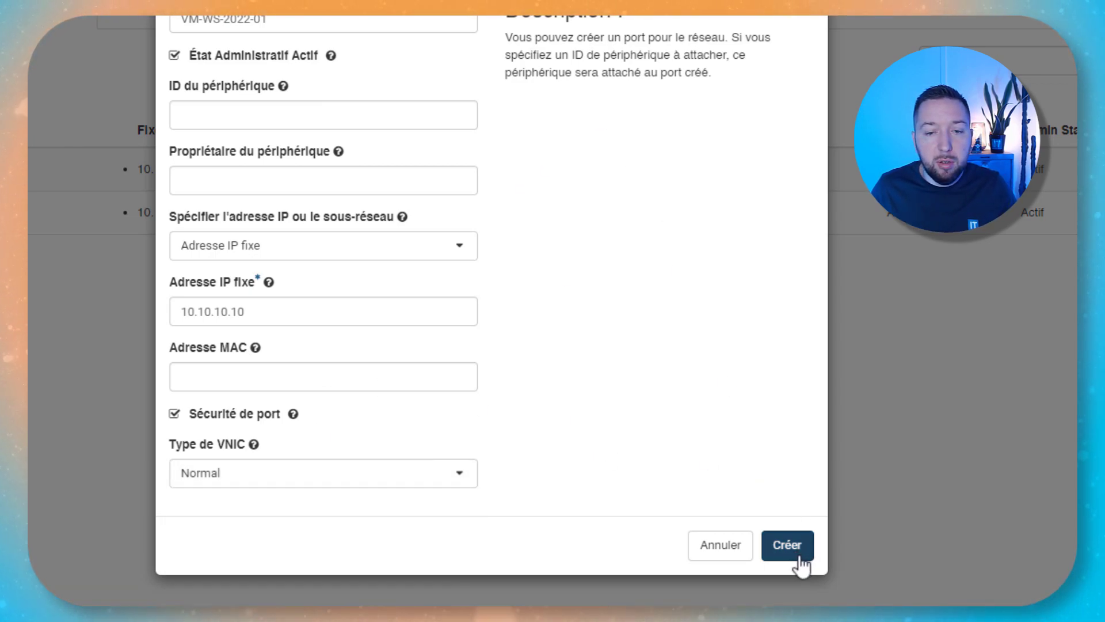
{"action": "left_click", "coordinate": [779, 547]}
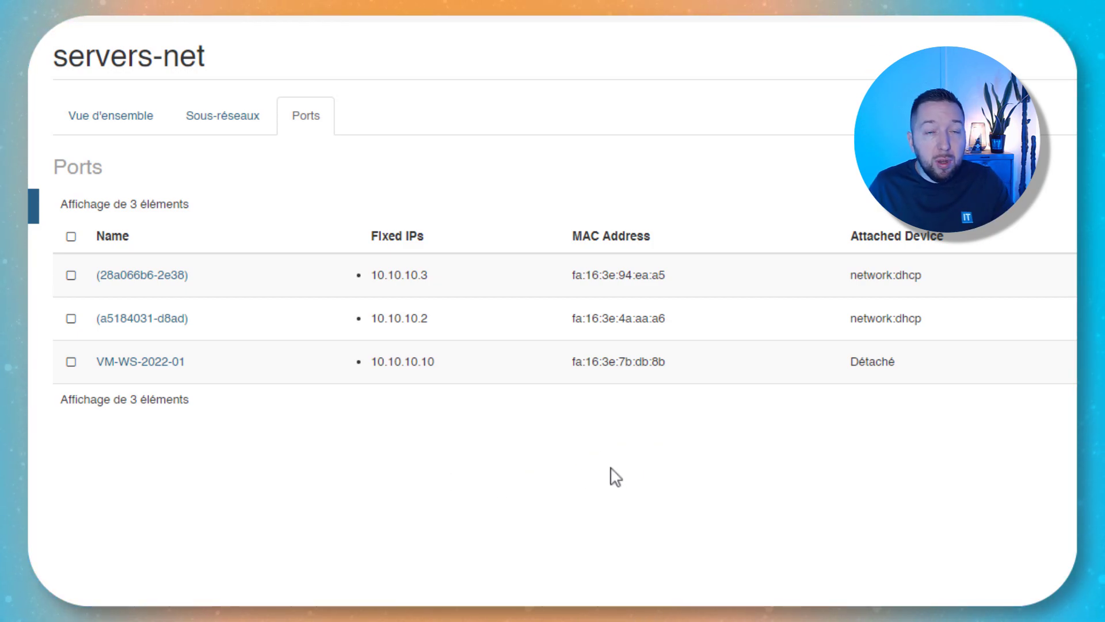
- Create a router servers-net-router with an active administrative state and ext-floating1 as its external network
{"action": "left_click", "coordinate": [34, 241]}
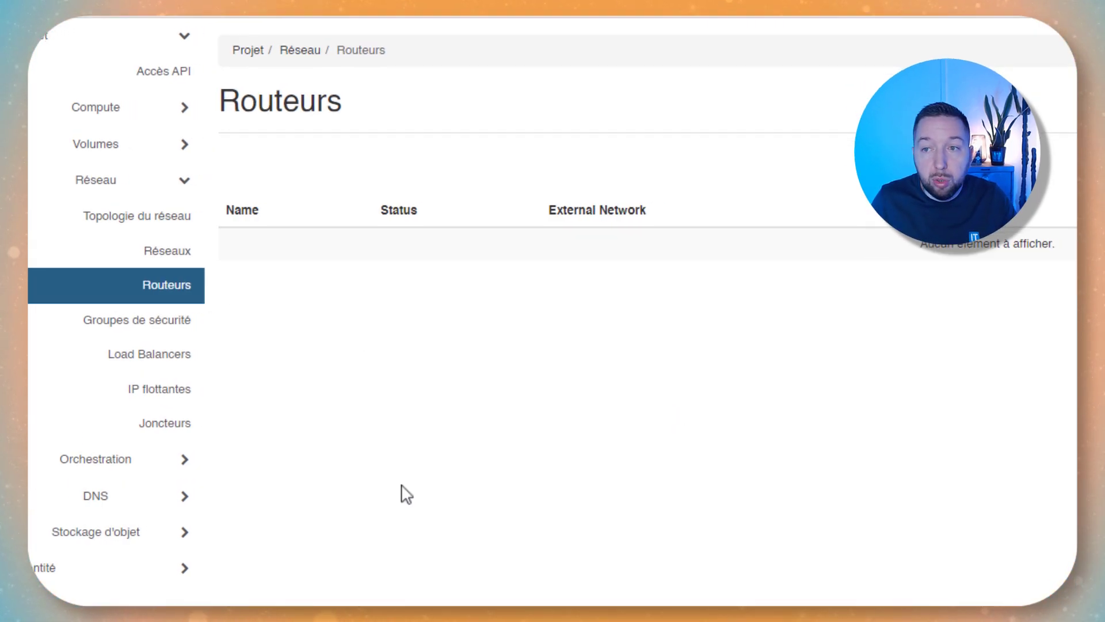
{"action": "left_click", "coordinate": [981, 205]}
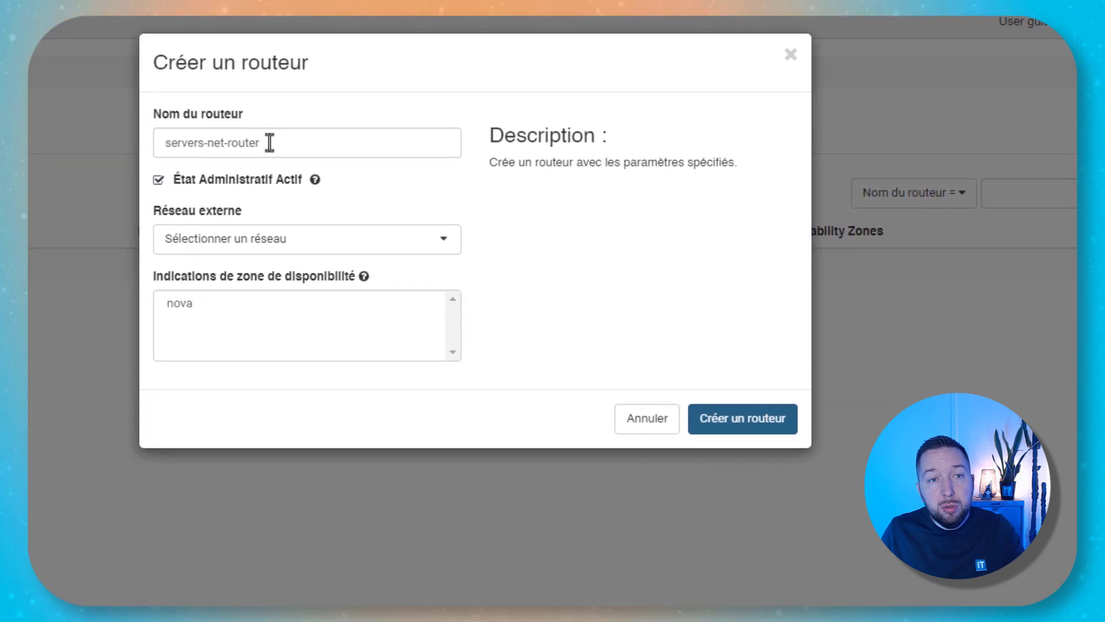
{"action": "left_click", "coordinate": [259, 243]}
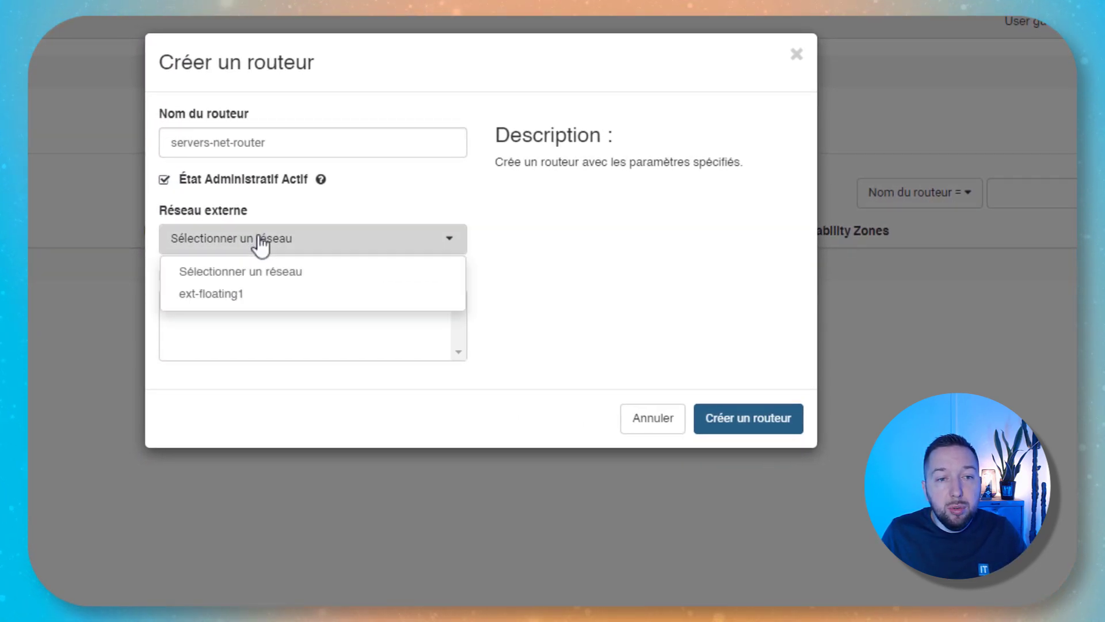
{"action": "left_click", "coordinate": [207, 299]}
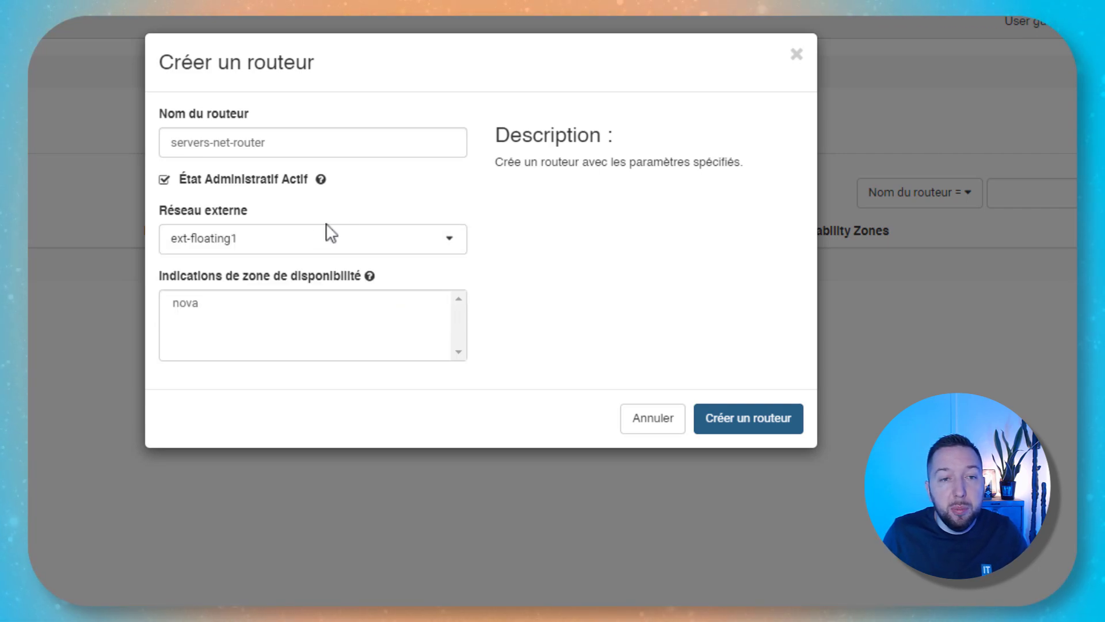
{"action": "left_click", "coordinate": [765, 407]}
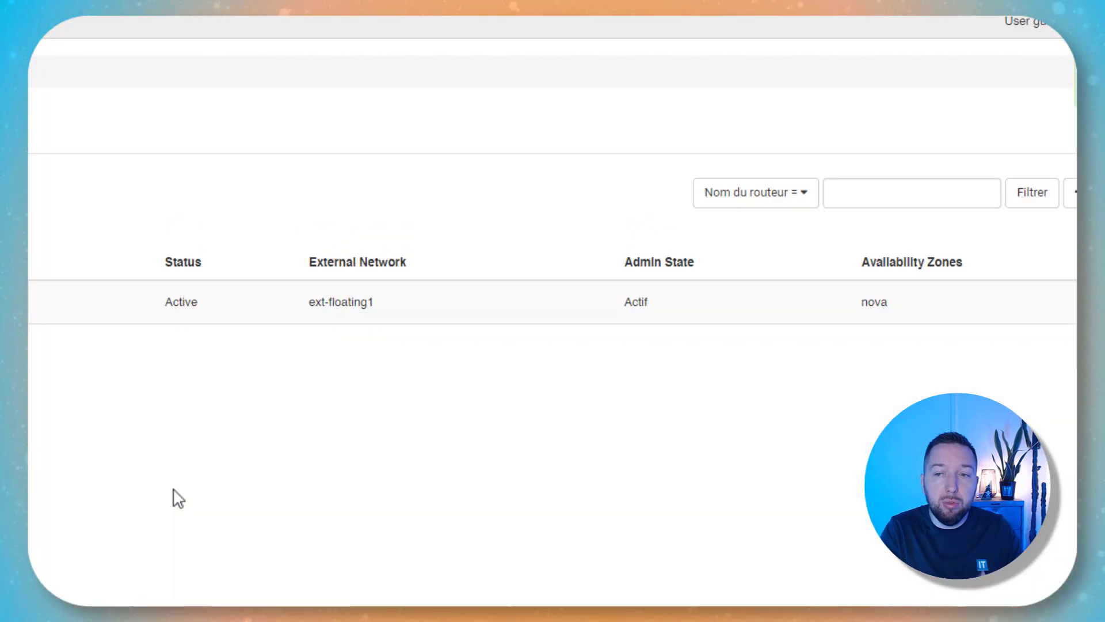
- From the network topology, add an interface on the servers-net 10.10.10.0/24 subnet to servers-net-router, leaving the IP address empty
{"action": "left_click", "coordinate": [152, 216]}
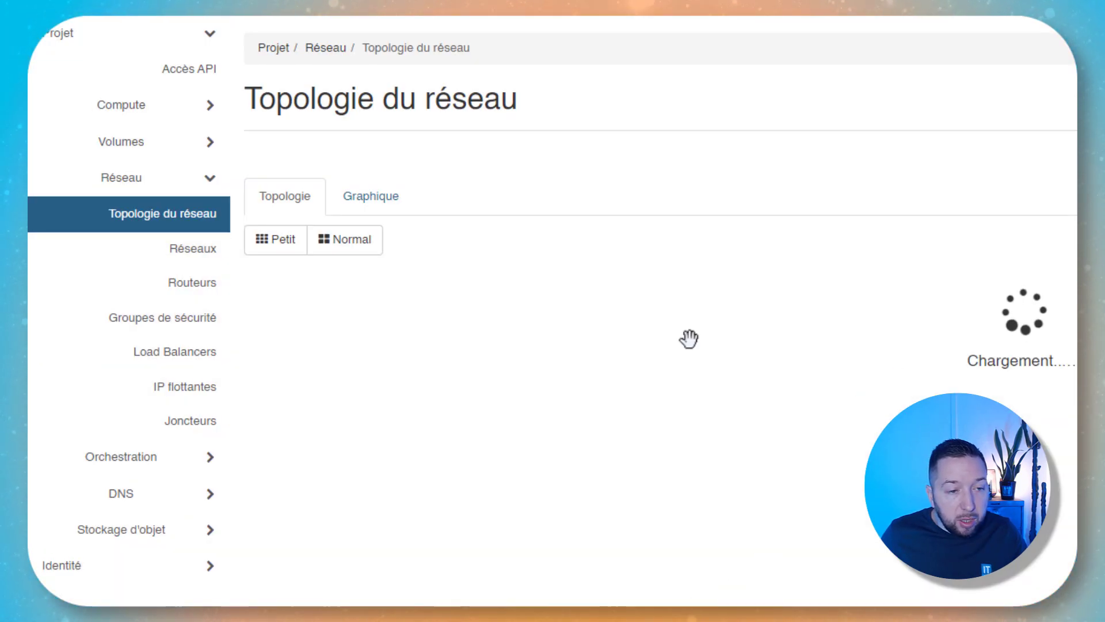
{"action": "left_click", "coordinate": [345, 345]}
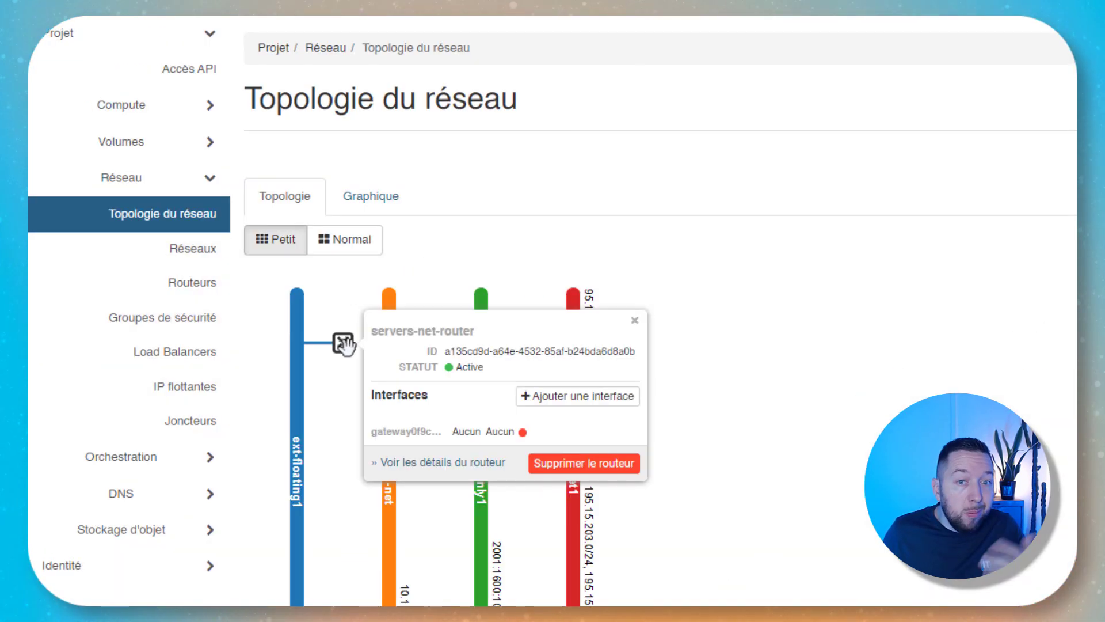
{"action": "scroll", "coordinate": [348, 340], "scroll_direction": "down", "scroll_amount": 3}
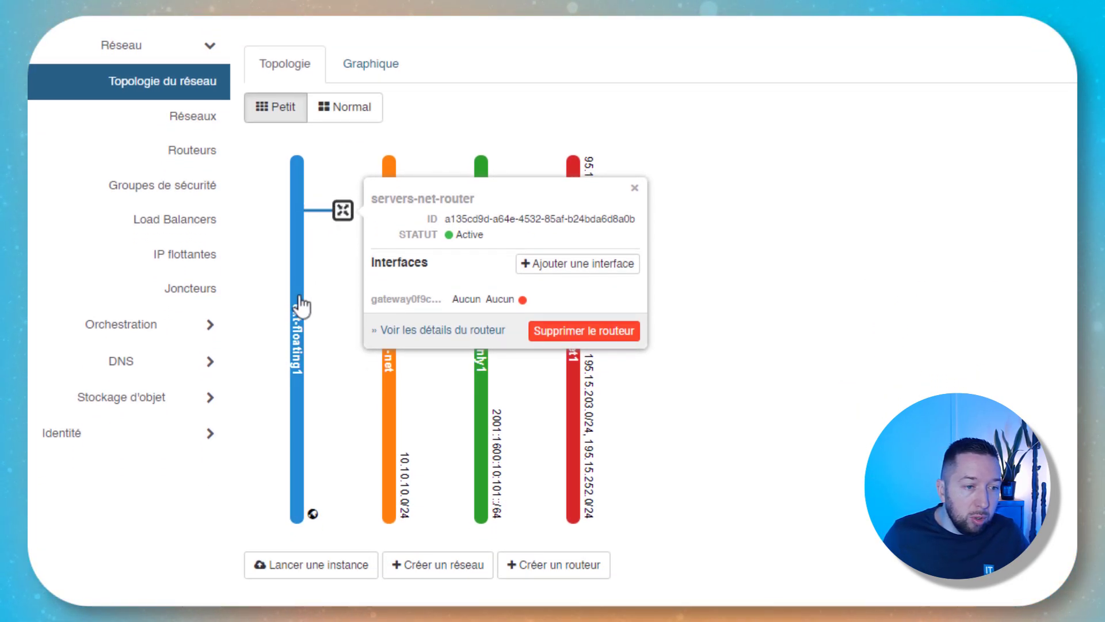
{"action": "left_click", "coordinate": [567, 280]}
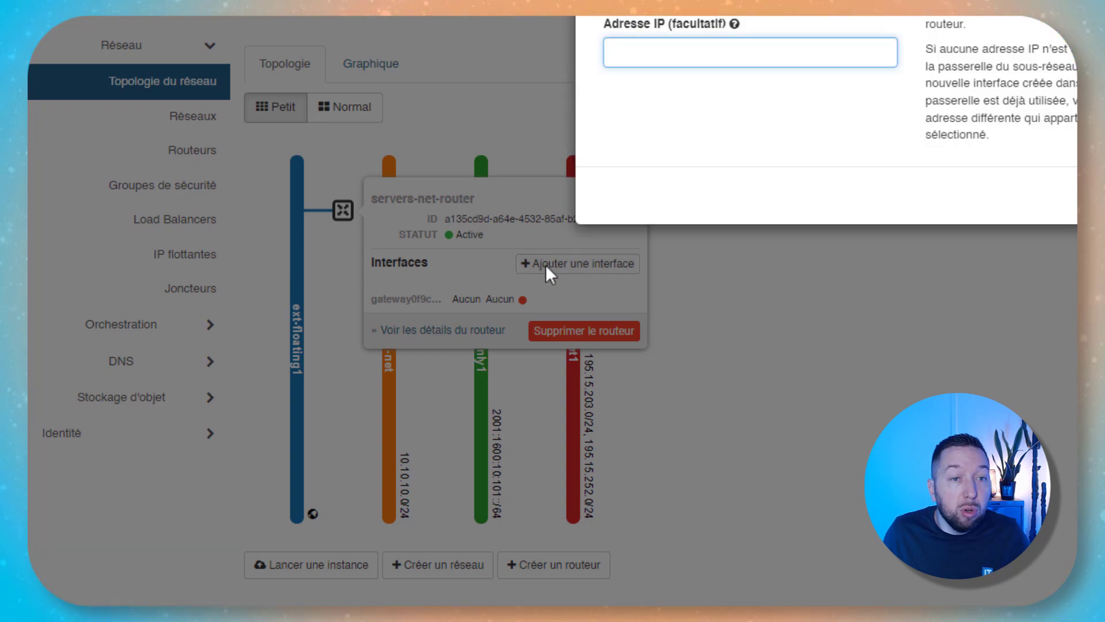
{"action": "left_click", "coordinate": [584, 50]}
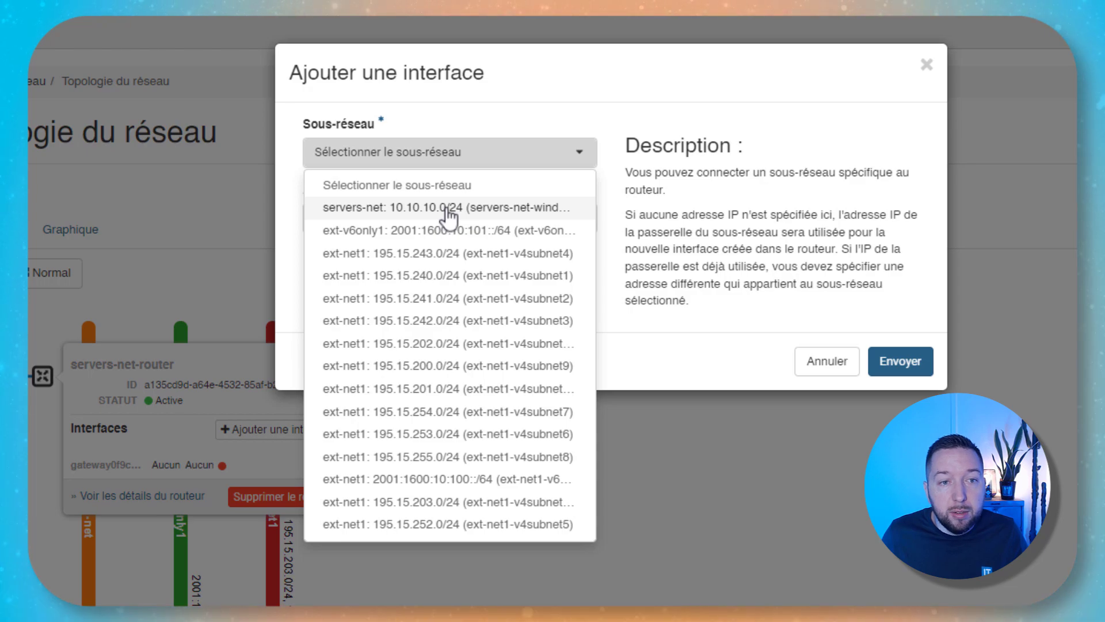
{"action": "left_click", "coordinate": [444, 209]}
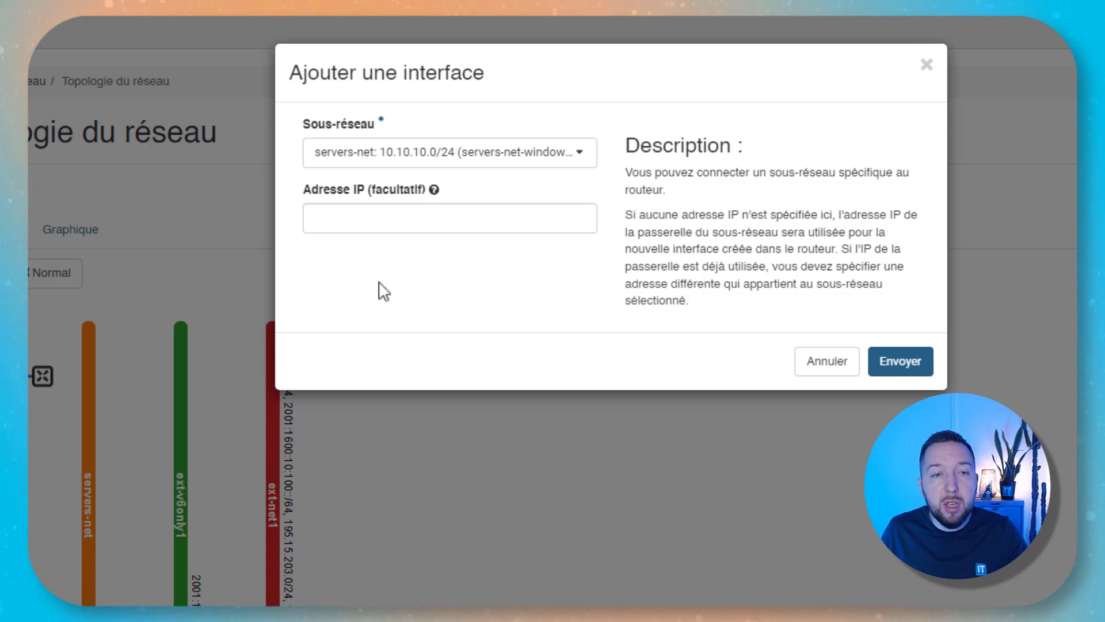
{"action": "left_click", "coordinate": [897, 374]}
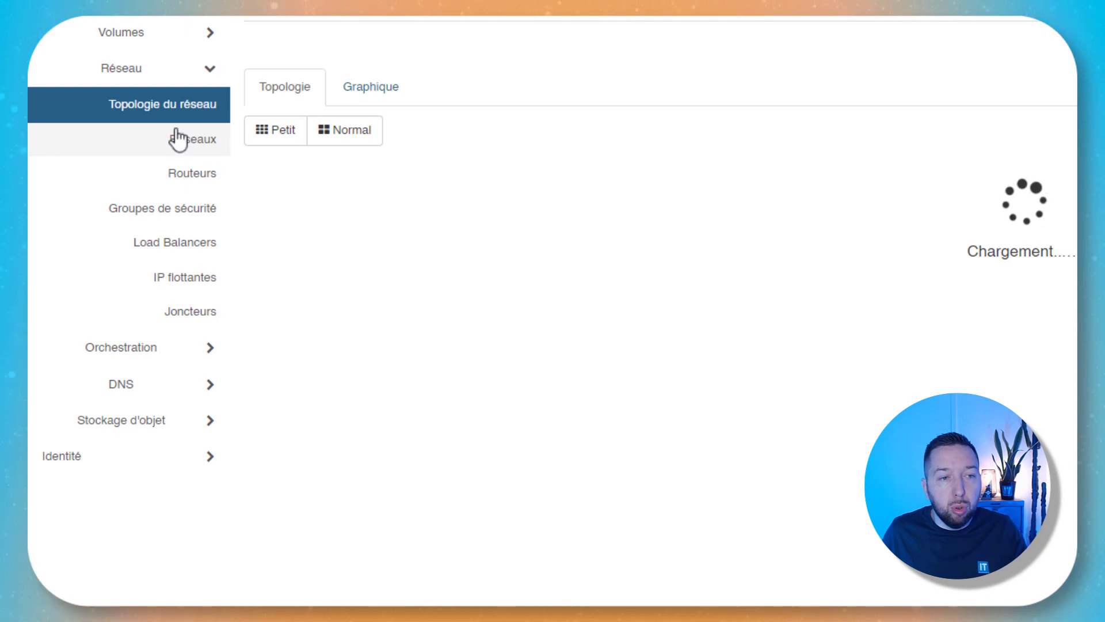
{"action": "left_click", "coordinate": [343, 233]}
{"action": "left_click", "coordinate": [956, 259]}
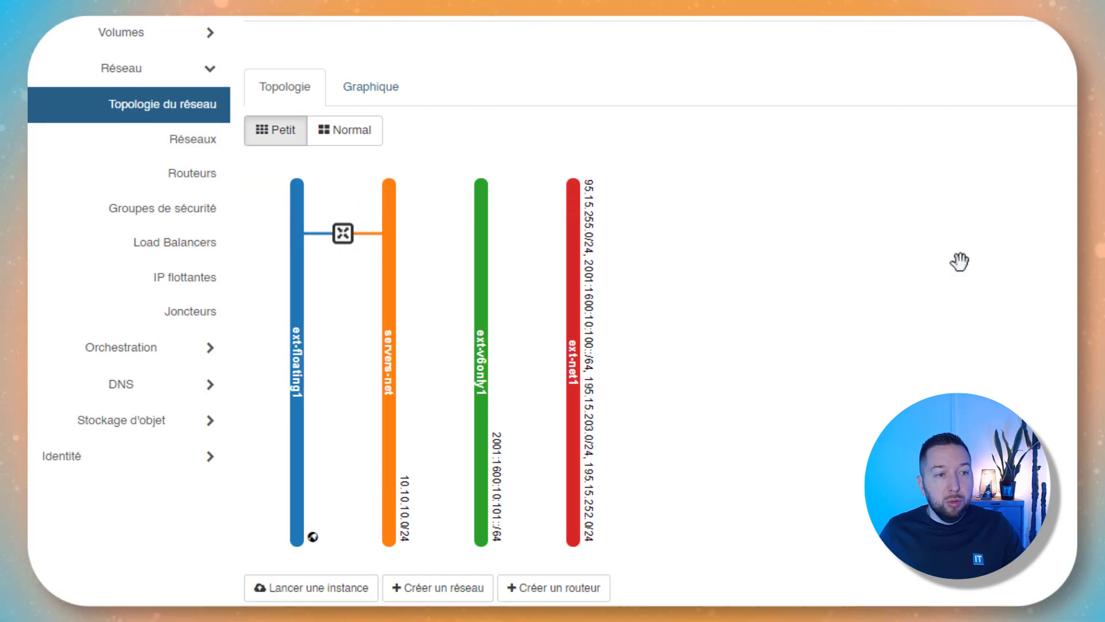
- Create a security group named servers-net-sg without a description
{"action": "left_click", "coordinate": [198, 213]}
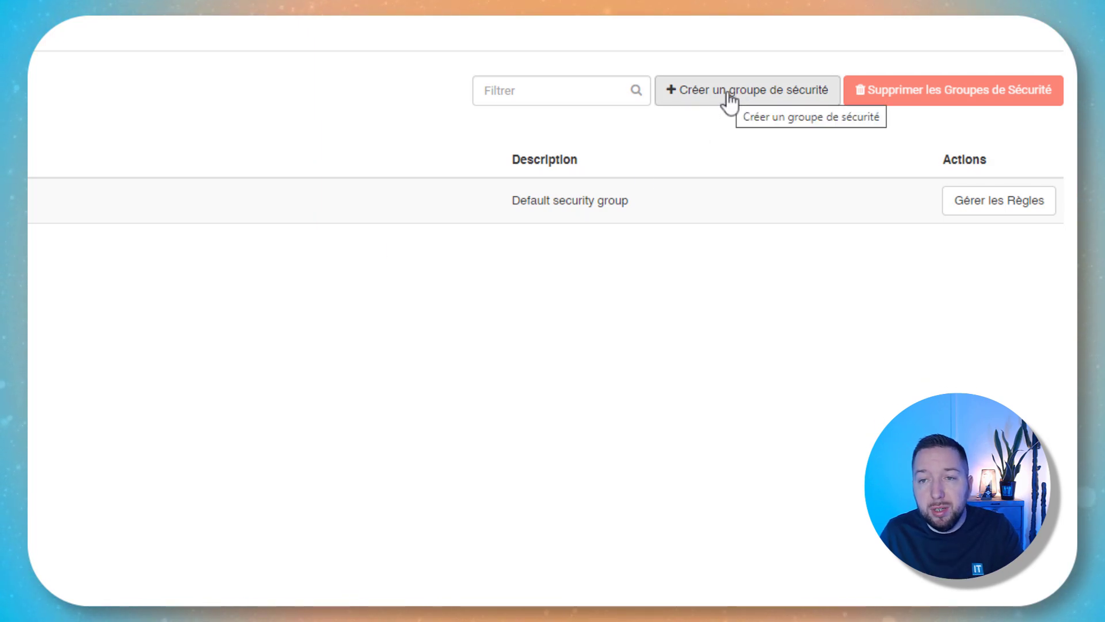
{"action": "left_click", "coordinate": [728, 92]}
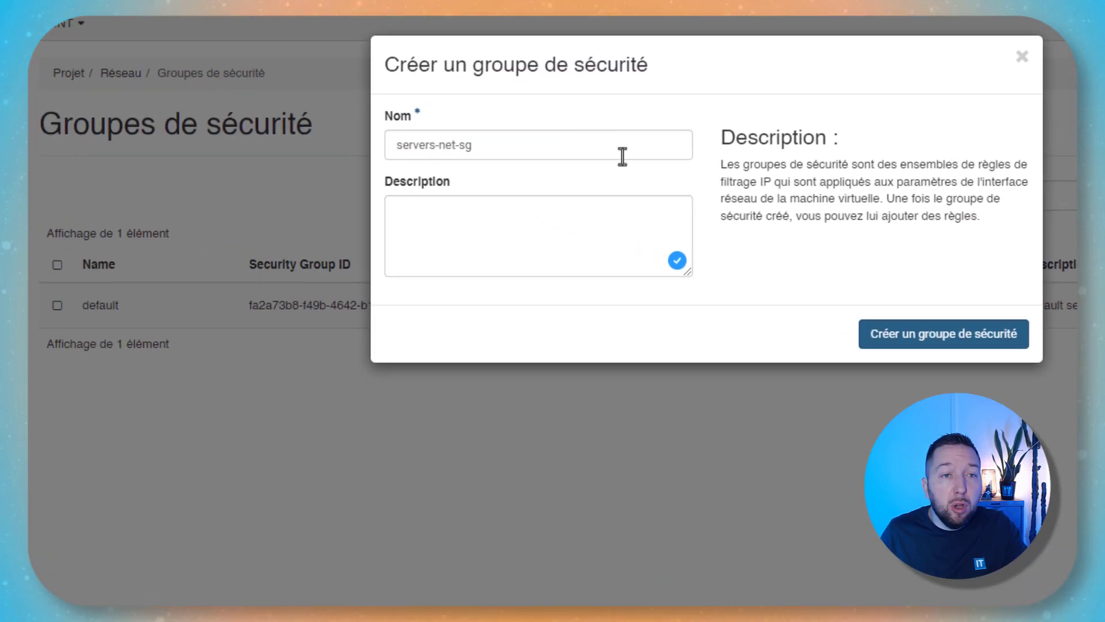
{"action": "left_click", "coordinate": [916, 337]}
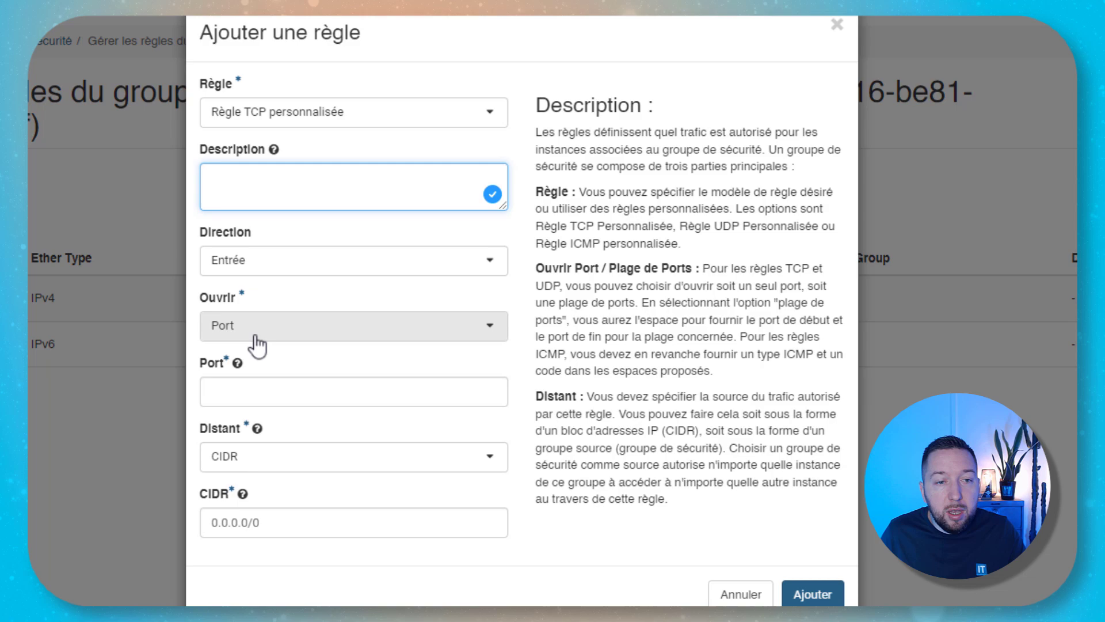
- Add an inbound custom TCP rule for port 3389 from CIDR 0.0.0.0/0 to servers-net-sg, described as "Autoriser l'accès en RDP"
{"action": "left_click", "coordinate": [255, 335]}
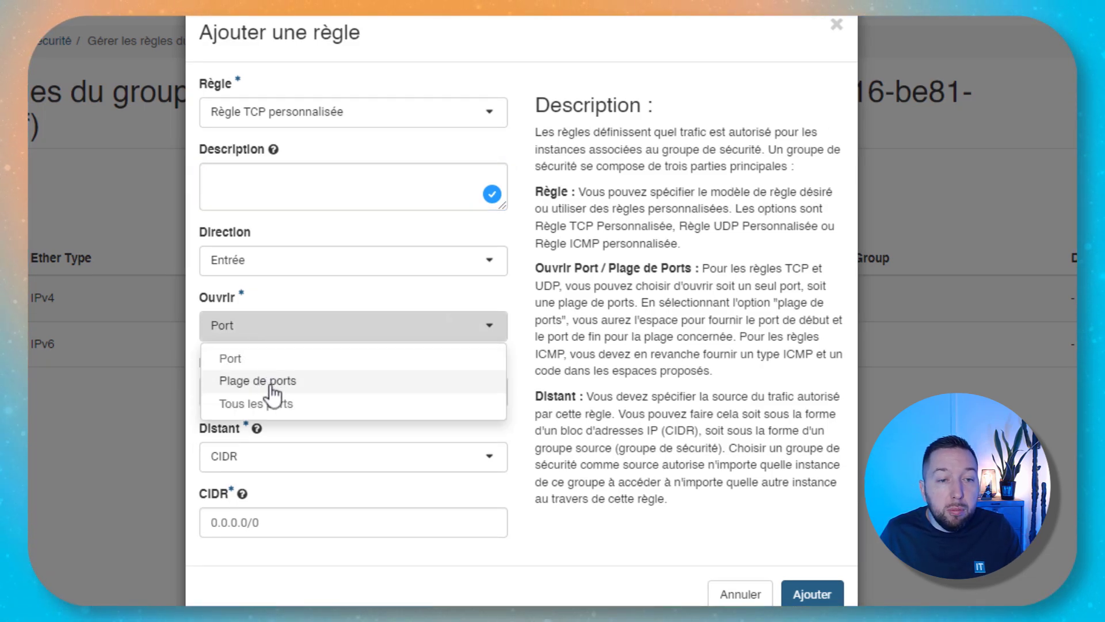
{"action": "left_click", "coordinate": [517, 336]}
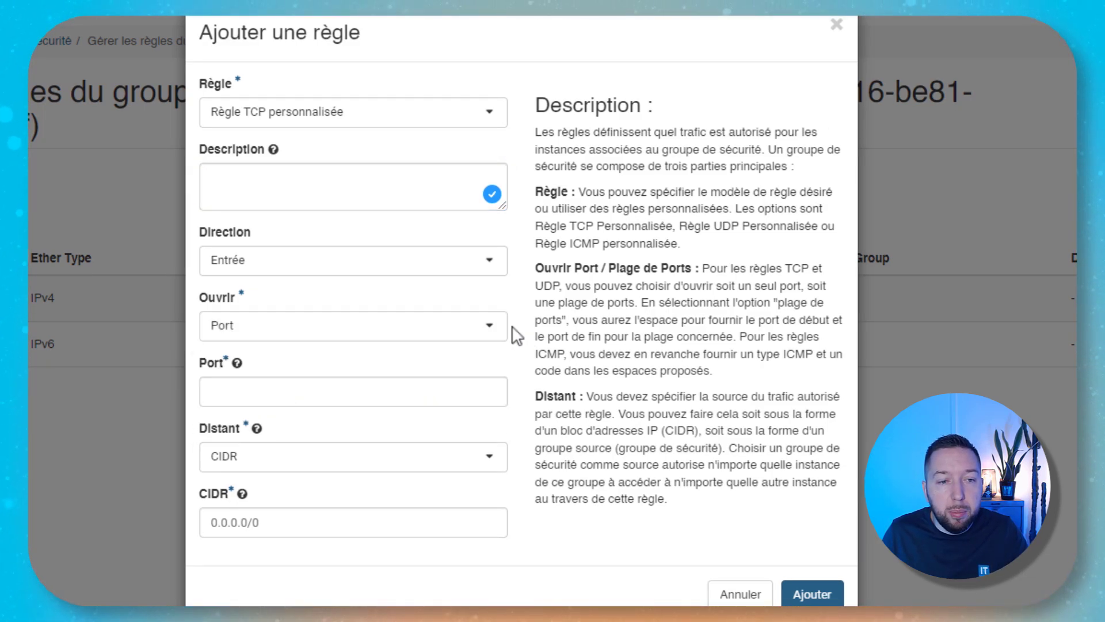
{"action": "left_click", "coordinate": [416, 383]}
{"action": "type", "text": "3389"}
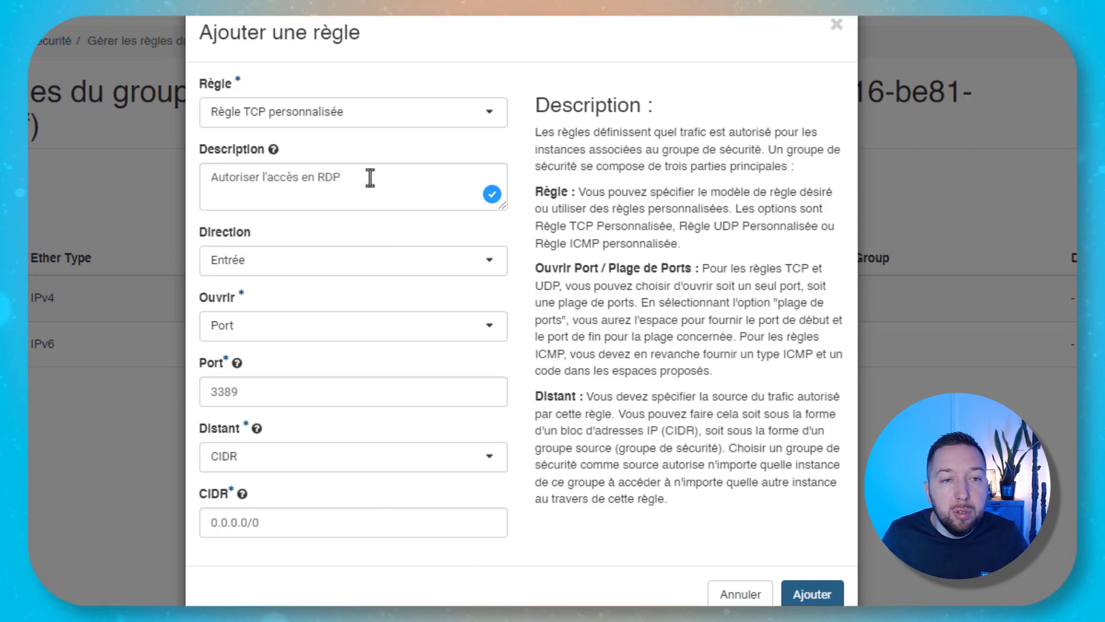
{"action": "left_click", "coordinate": [813, 598]}
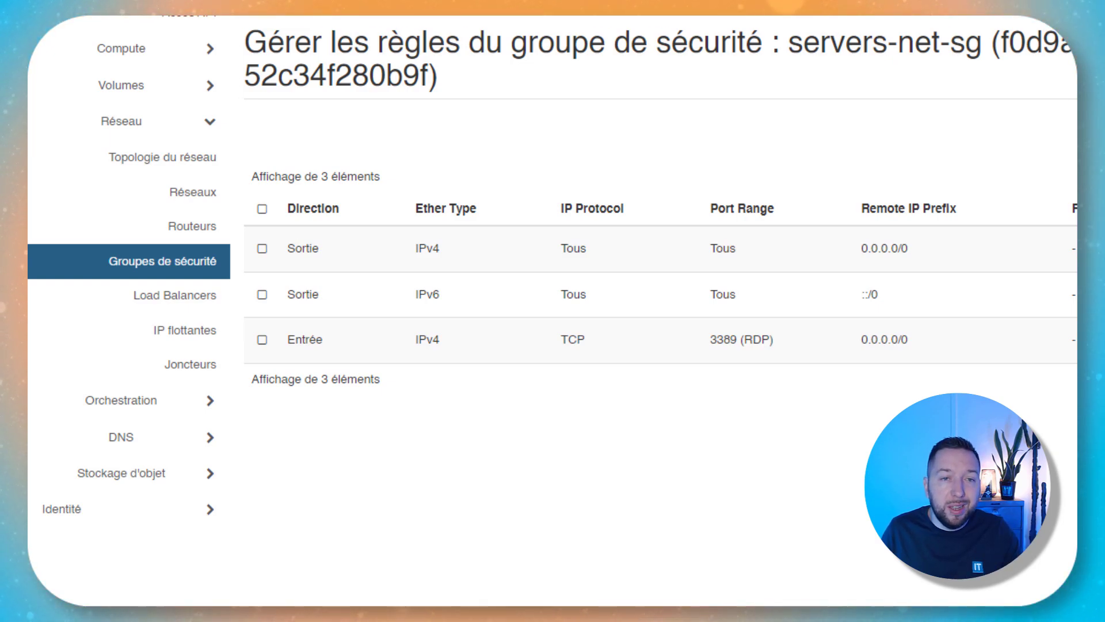
- Allocate a floating IP address to the project from the ext-floating1 pool, leaving the description and DNS details empty
{"action": "left_click", "coordinate": [115, 339]}
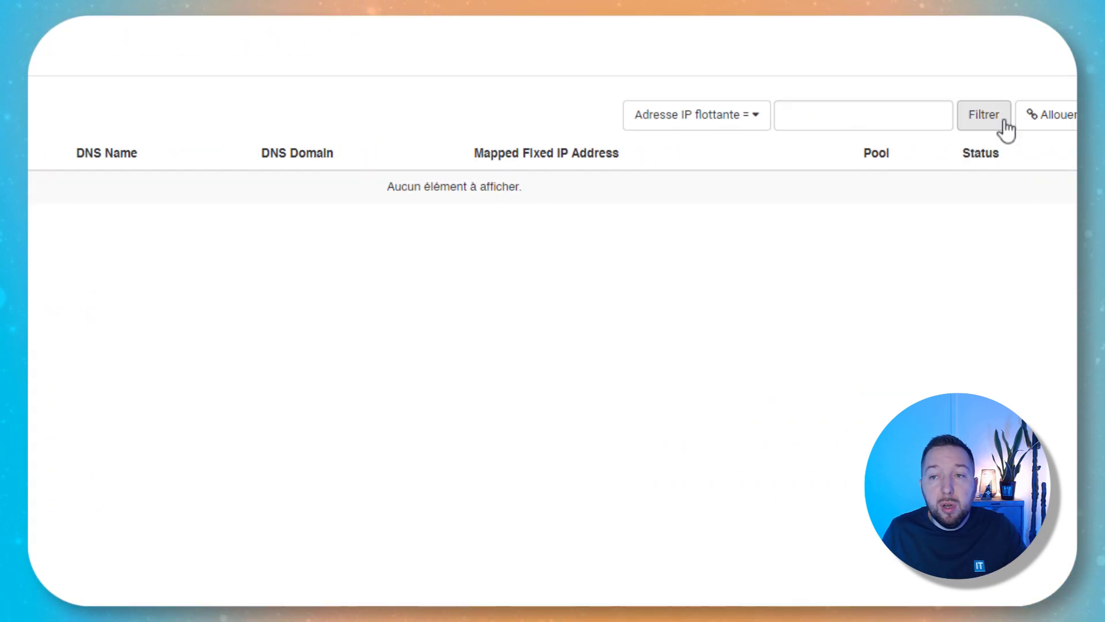
{"action": "left_click", "coordinate": [916, 120]}
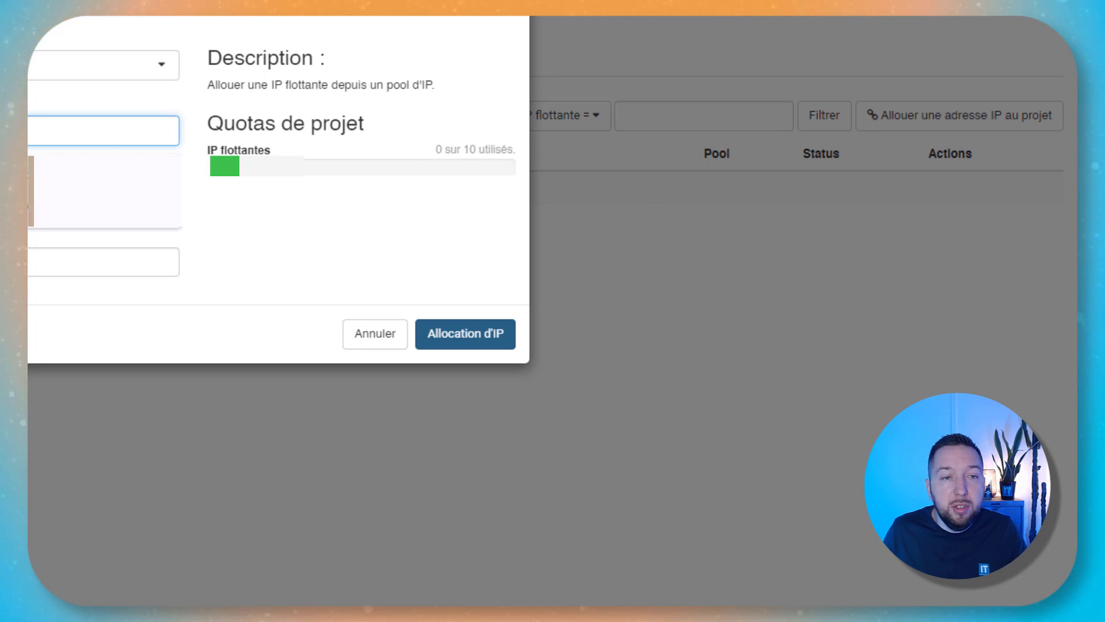
{"action": "left_click", "coordinate": [162, 67]}
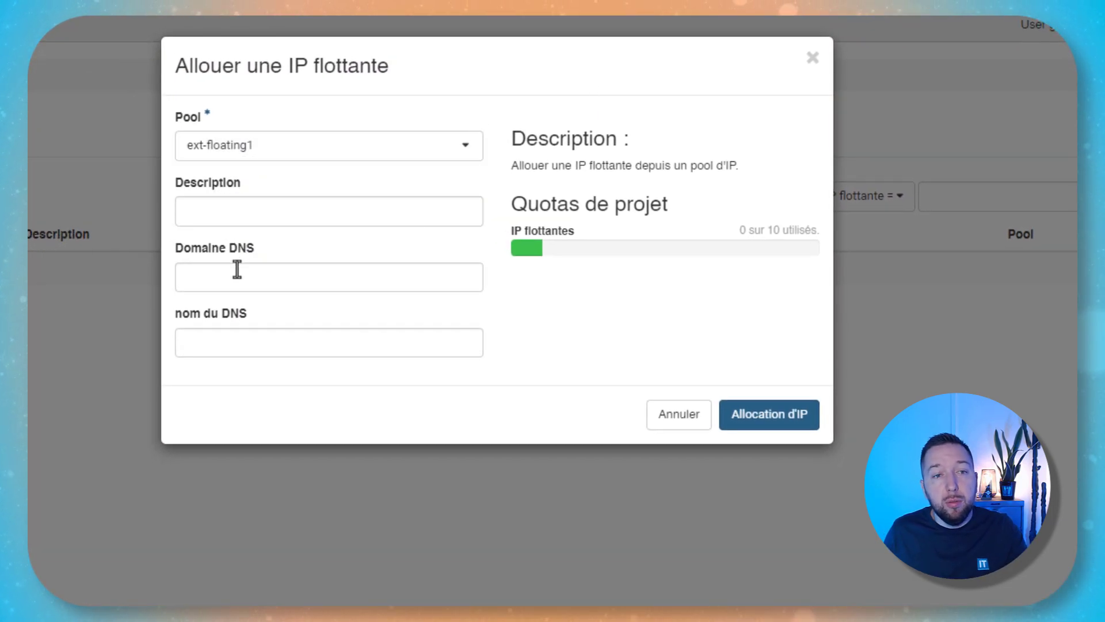
{"action": "left_click", "coordinate": [791, 431]}
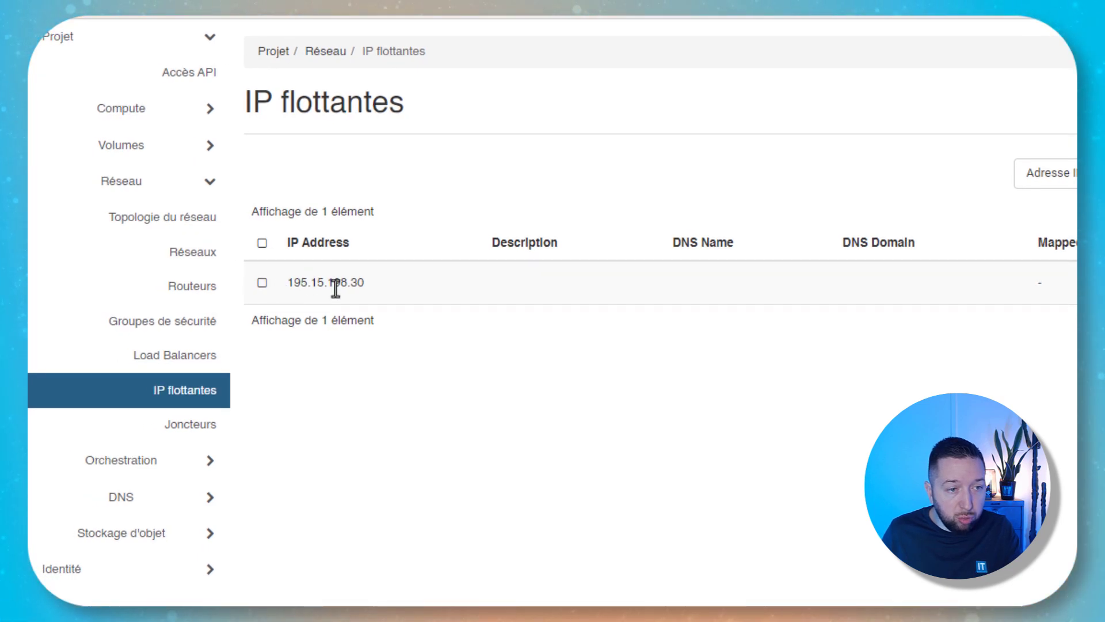
- Associate the floating IP address 195.15.198.30 with the 10.10.10.10 port
{"action": "left_click_drag", "start_coordinate": [368, 283], "coordinate": [290, 281]}
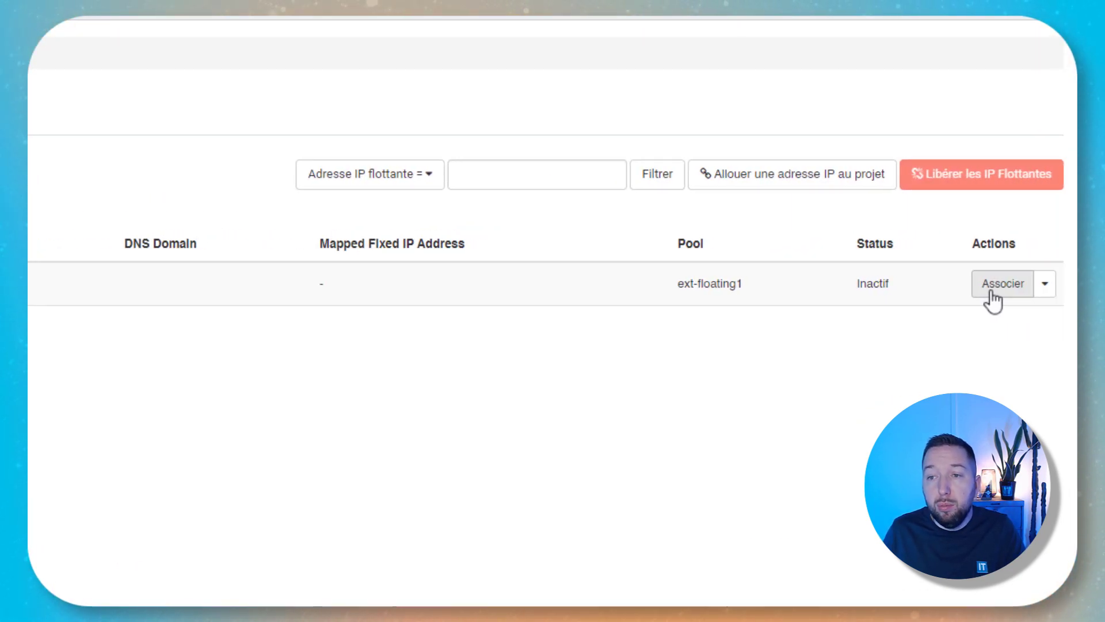
{"action": "left_click", "coordinate": [991, 291]}
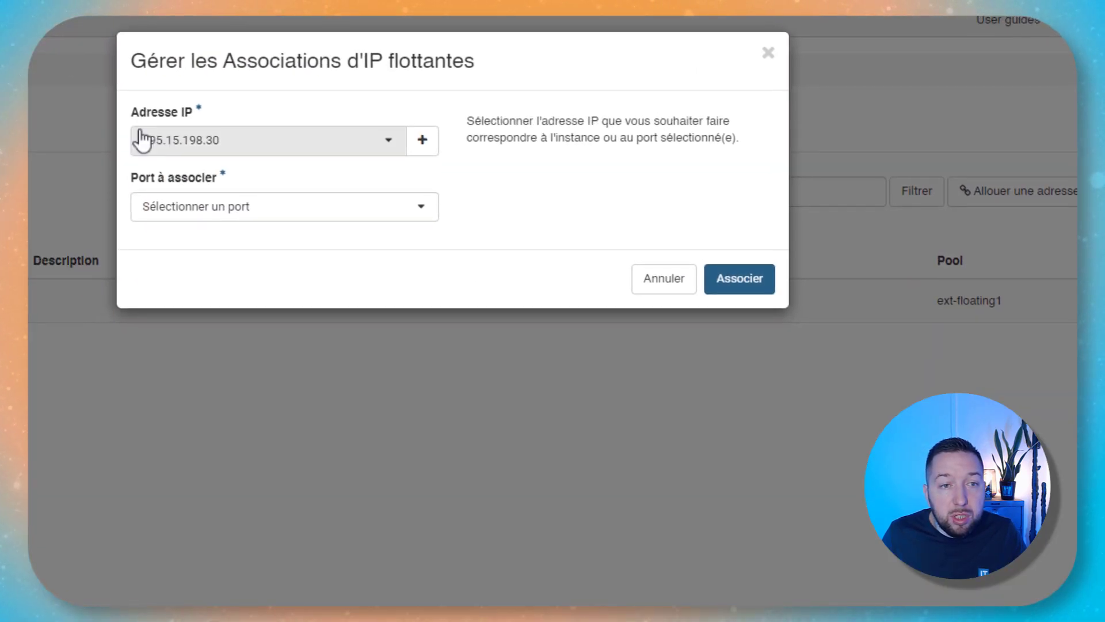
{"action": "left_click", "coordinate": [184, 213]}
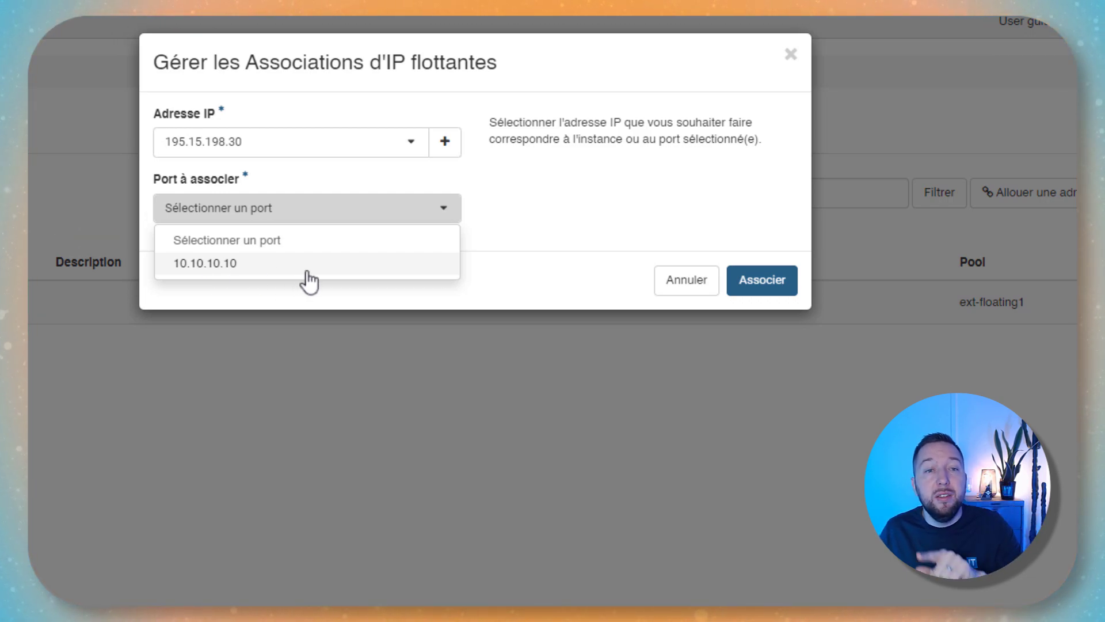
{"action": "left_click", "coordinate": [218, 280]}
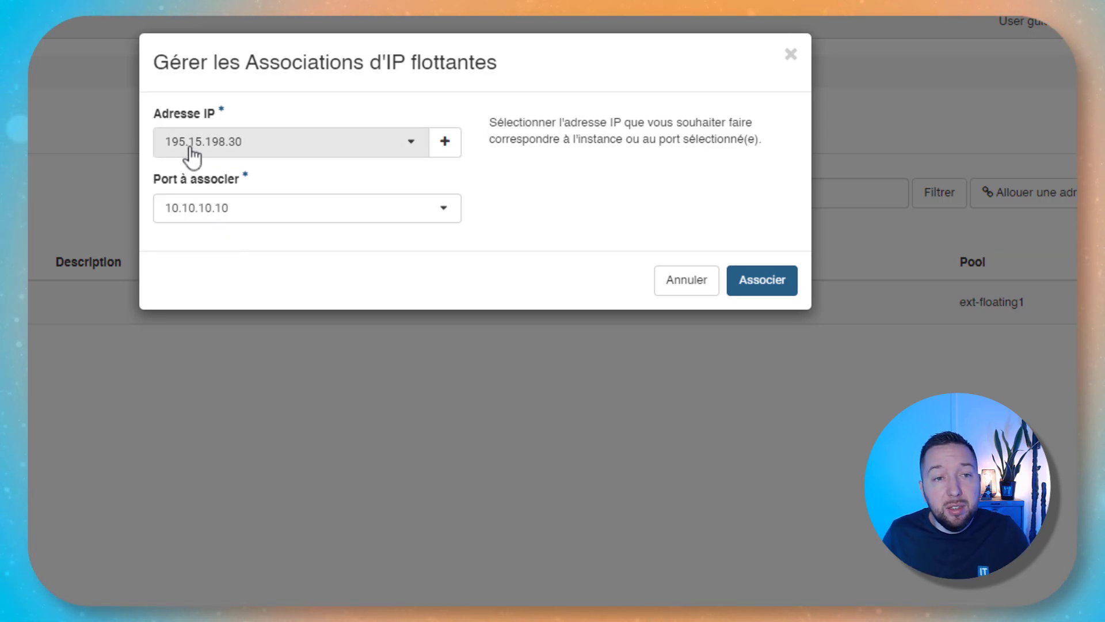
{"action": "left_click", "coordinate": [771, 295]}
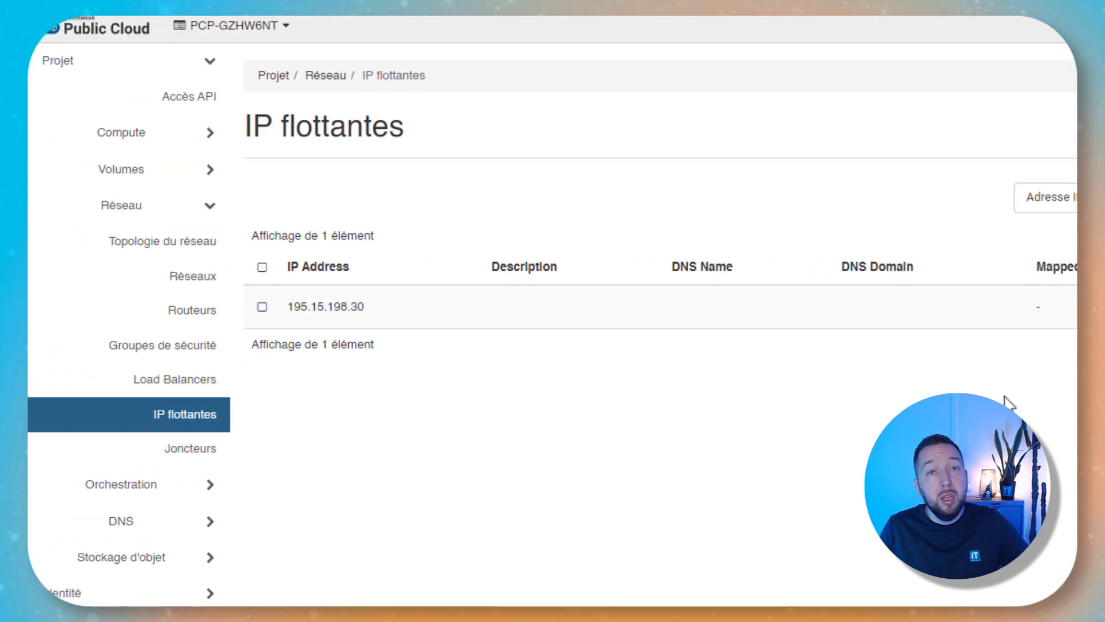
- Start launching a compute instance named VM-WS-2022-01 with no description, any availability zone and a count of 1
{"action": "left_click", "coordinate": [172, 165]}
{"action": "left_click", "coordinate": [173, 148]}
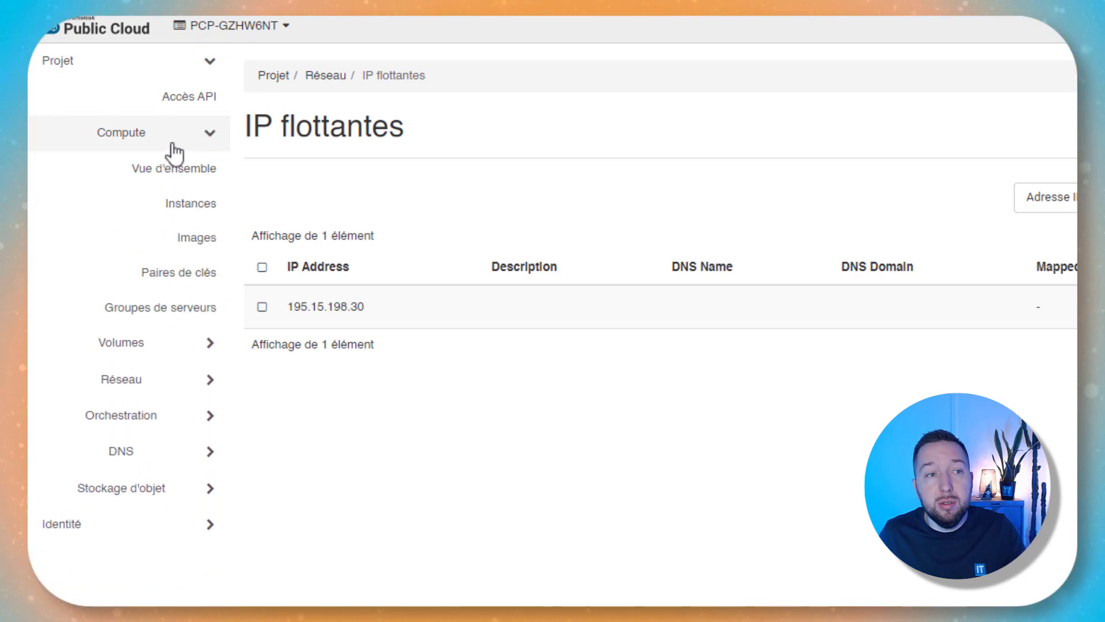
{"action": "left_click", "coordinate": [188, 205]}
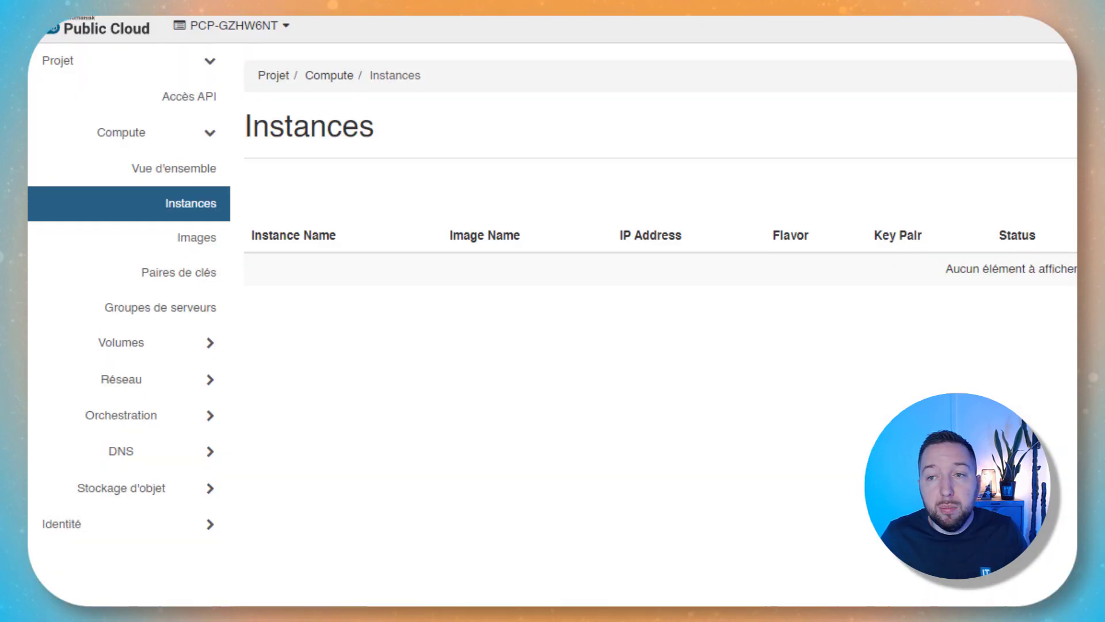
{"action": "left_click", "coordinate": [1071, 196]}
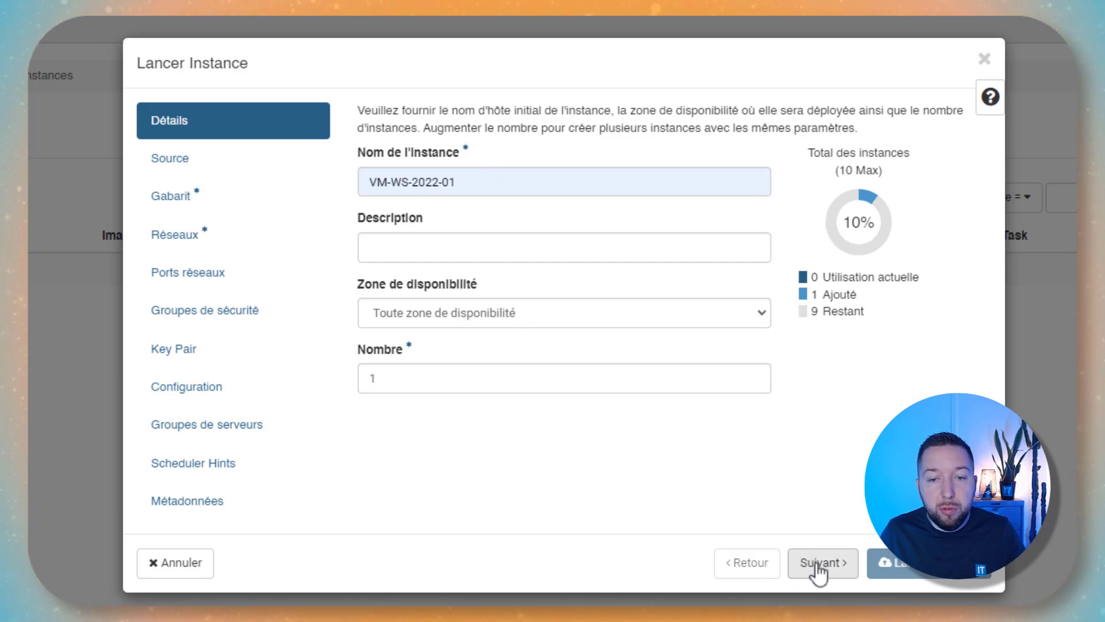
{"action": "left_click", "coordinate": [823, 562]}
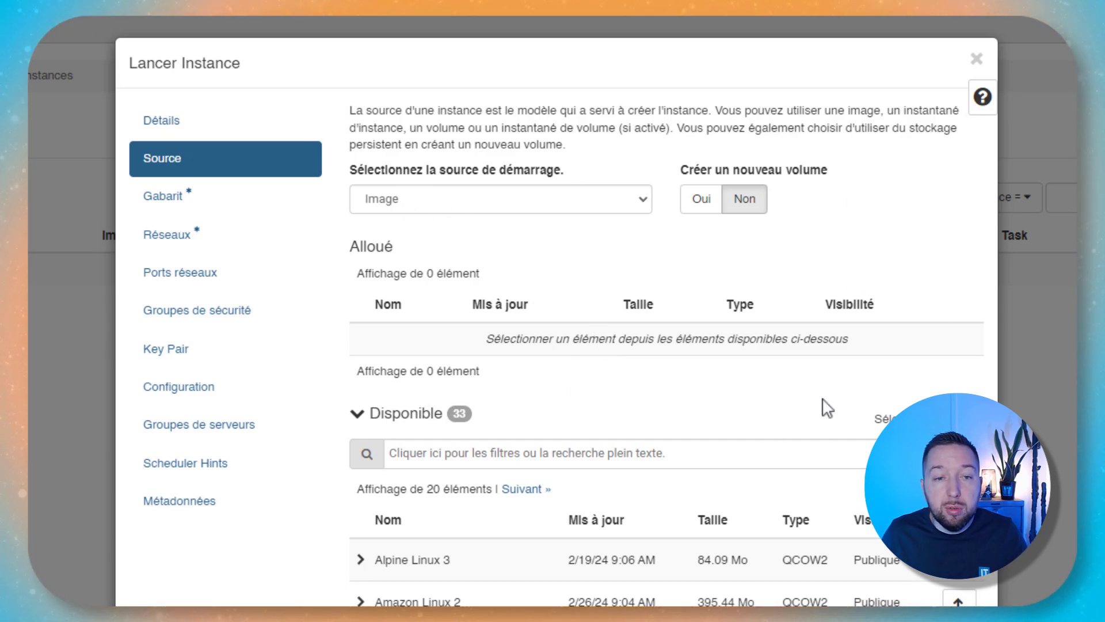
- Allocate the Windows Server 2022 Standard image as the instance's boot source
{"action": "scroll", "coordinate": [714, 432], "scroll_direction": "down", "scroll_amount": 5}
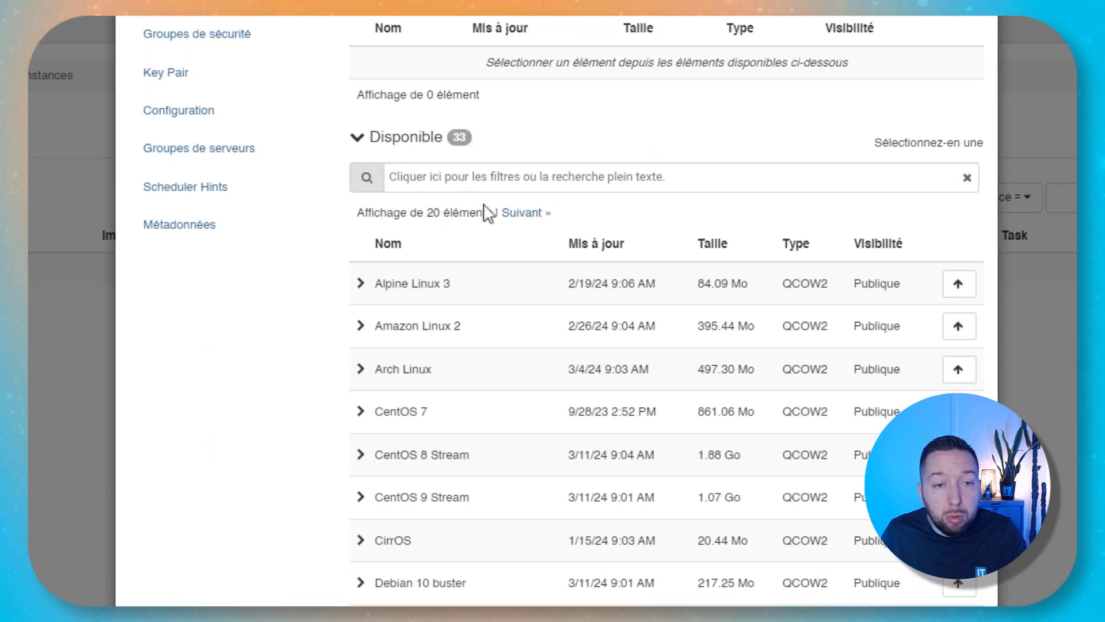
{"action": "scroll", "coordinate": [607, 239], "scroll_direction": "down", "scroll_amount": 7}
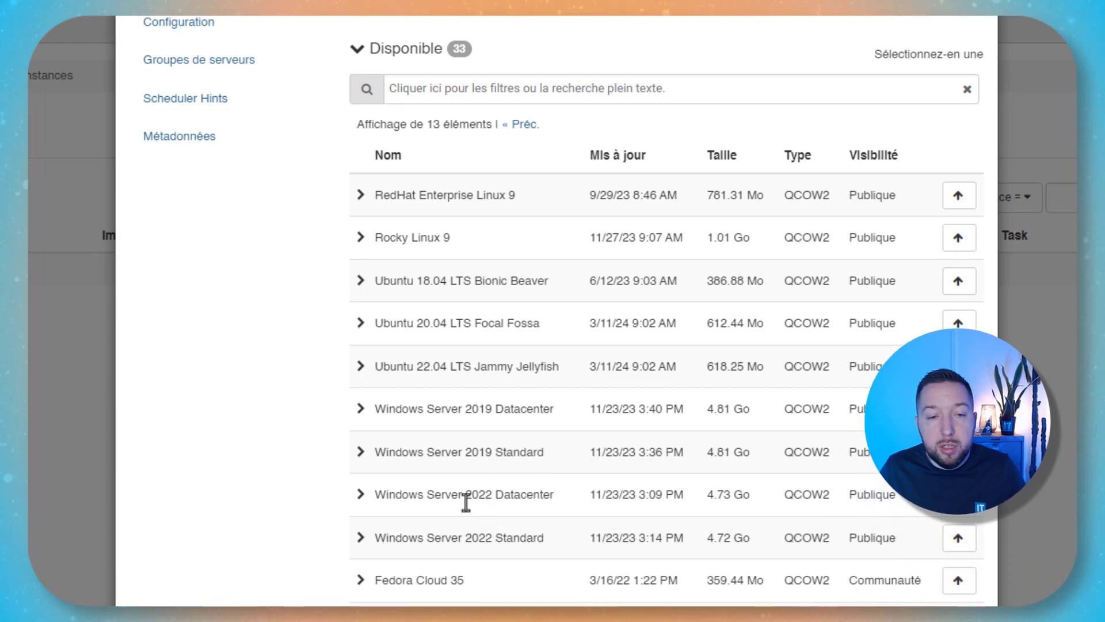
{"action": "left_click", "coordinate": [958, 538]}
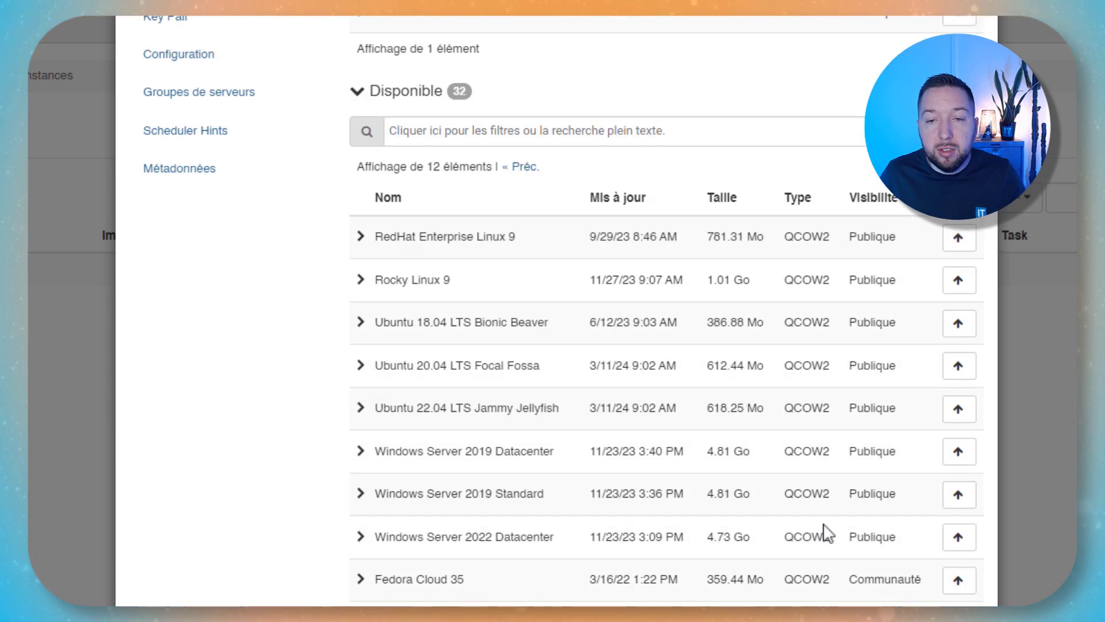
{"action": "scroll", "coordinate": [826, 547], "scroll_direction": "up", "scroll_amount": 6}
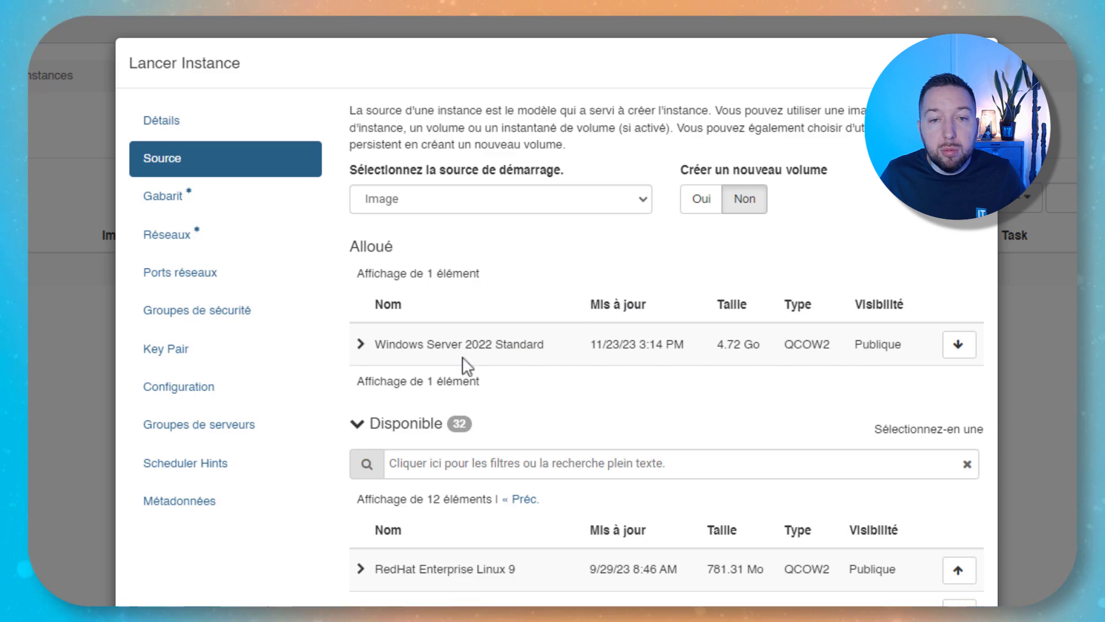
{"action": "left_click", "coordinate": [361, 344]}
{"action": "left_click", "coordinate": [360, 344]}
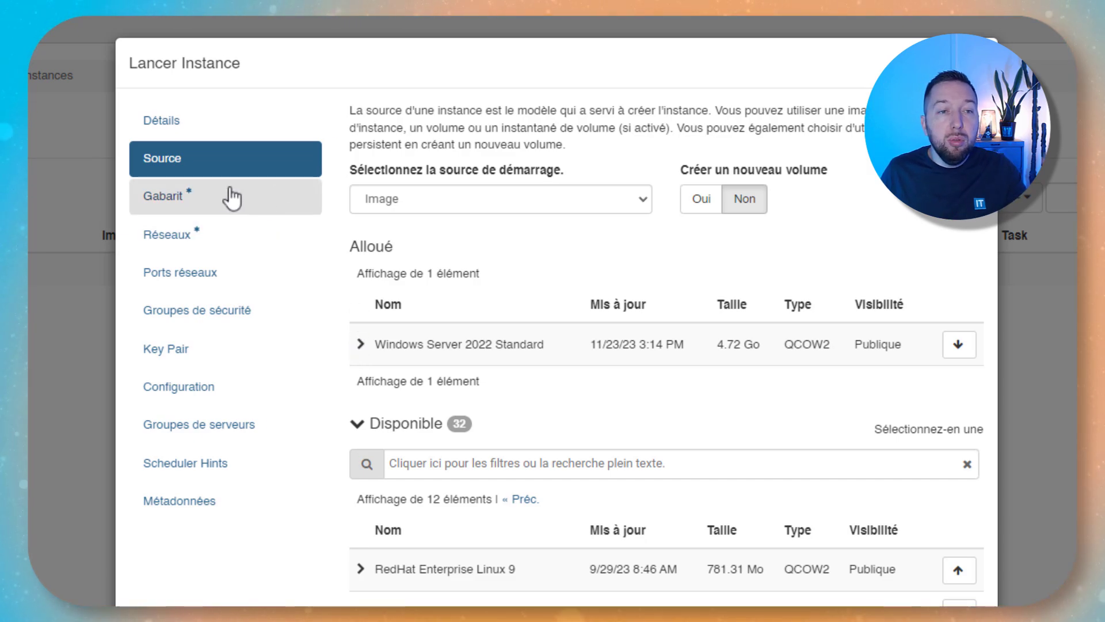
- Allocate the a4-ram8-disk50-perf1 flavor to the instance and review the source's new-volume option
{"action": "left_click", "coordinate": [194, 213]}
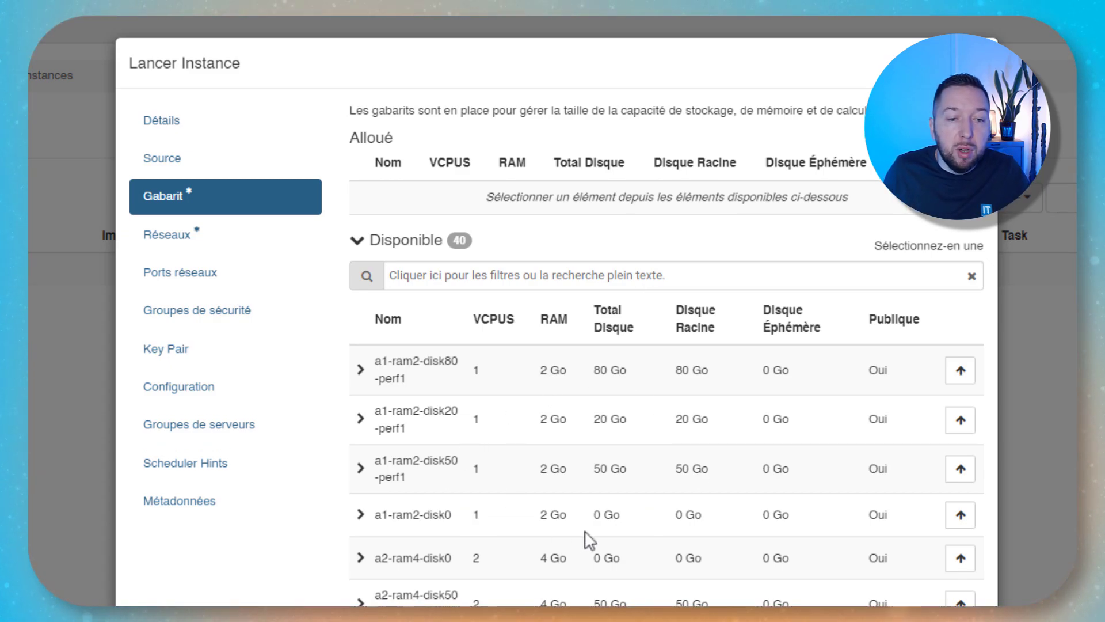
{"action": "scroll", "coordinate": [509, 599], "scroll_direction": "down", "scroll_amount": 3}
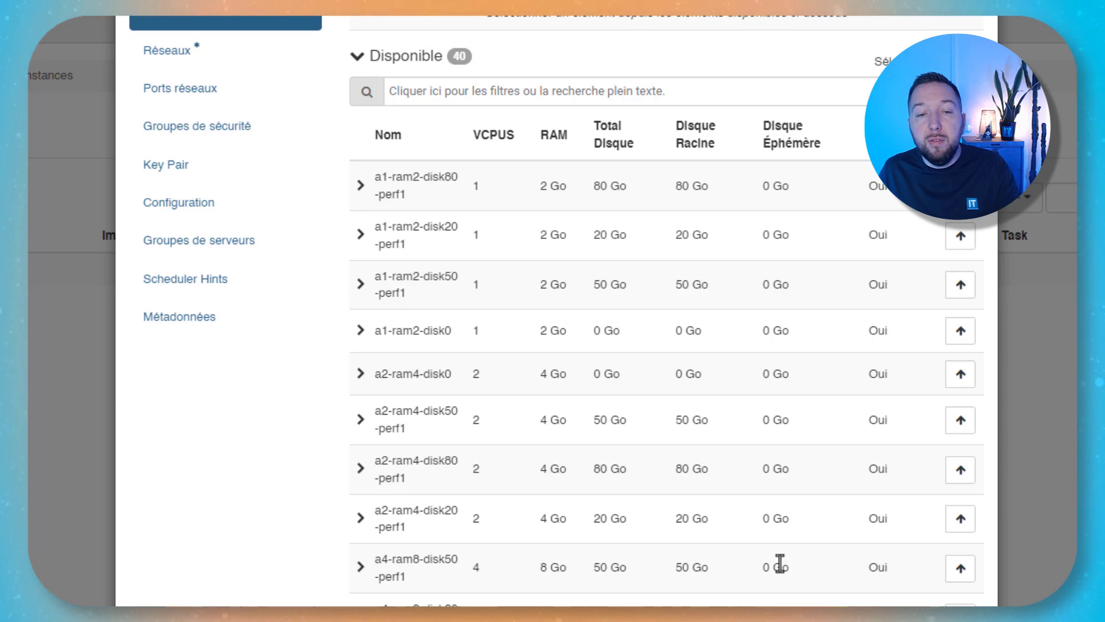
{"action": "left_click", "coordinate": [961, 570]}
{"action": "scroll", "coordinate": [414, 284], "scroll_direction": "up", "scroll_amount": 3}
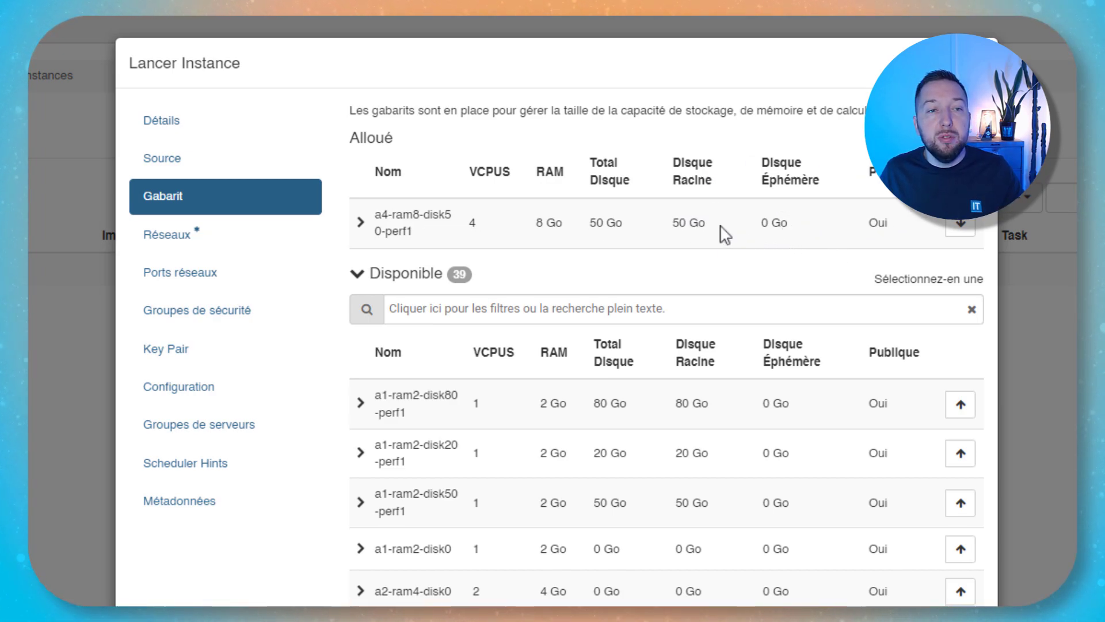
{"action": "left_click", "coordinate": [206, 164]}
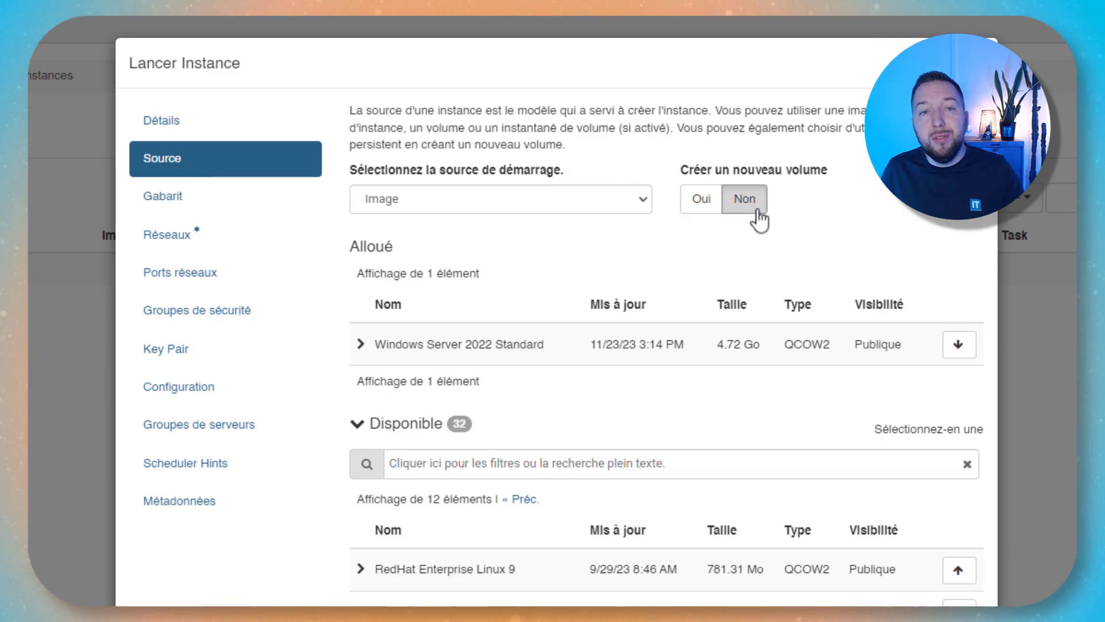
{"action": "left_click", "coordinate": [254, 231]}
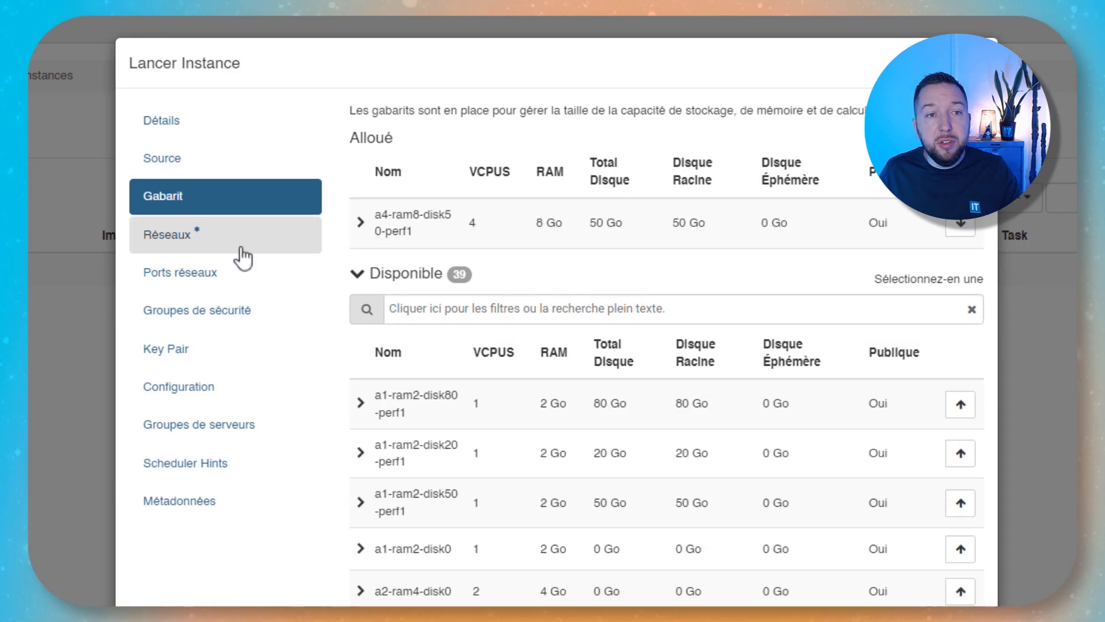
- Allocate the existing VM-WS-2022-01 network port with IP 10.10.10.10 to the instance instead of selecting a network
{"action": "left_click", "coordinate": [255, 247]}
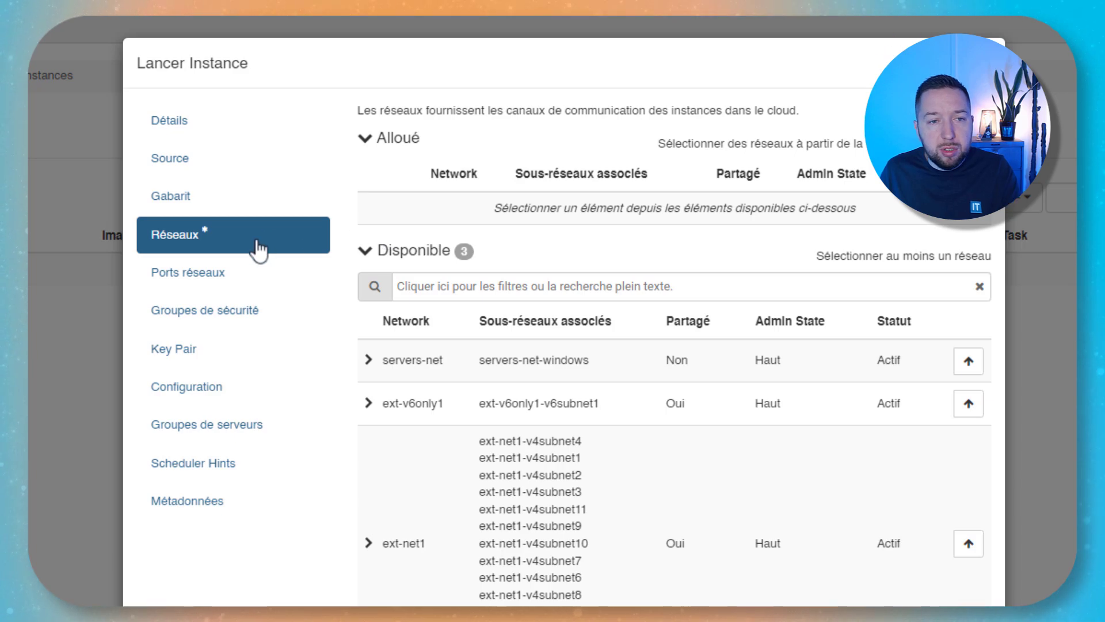
{"action": "left_click", "coordinate": [249, 282]}
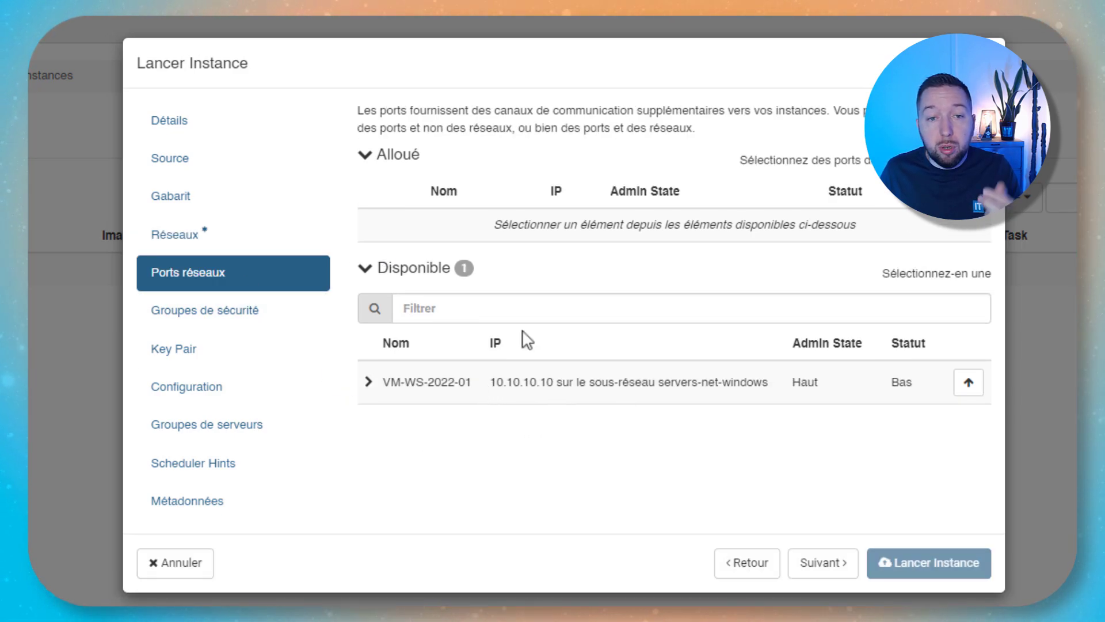
{"action": "left_click", "coordinate": [969, 382]}
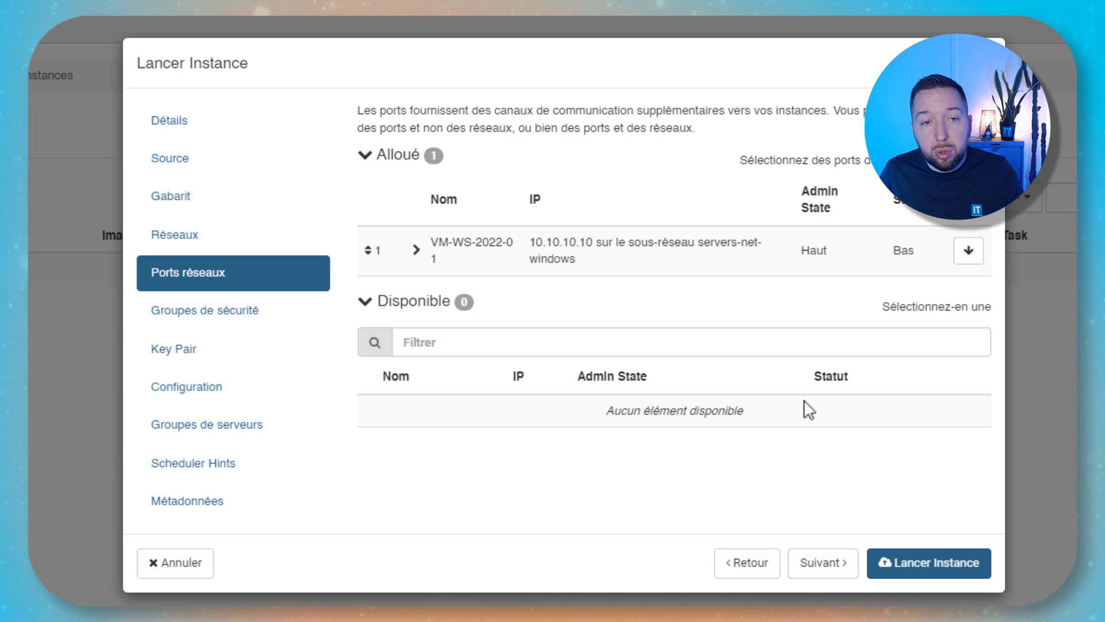
- Replace the default security group with servers-net-sg for the instance and expand its rules for review
{"action": "left_click", "coordinate": [814, 564]}
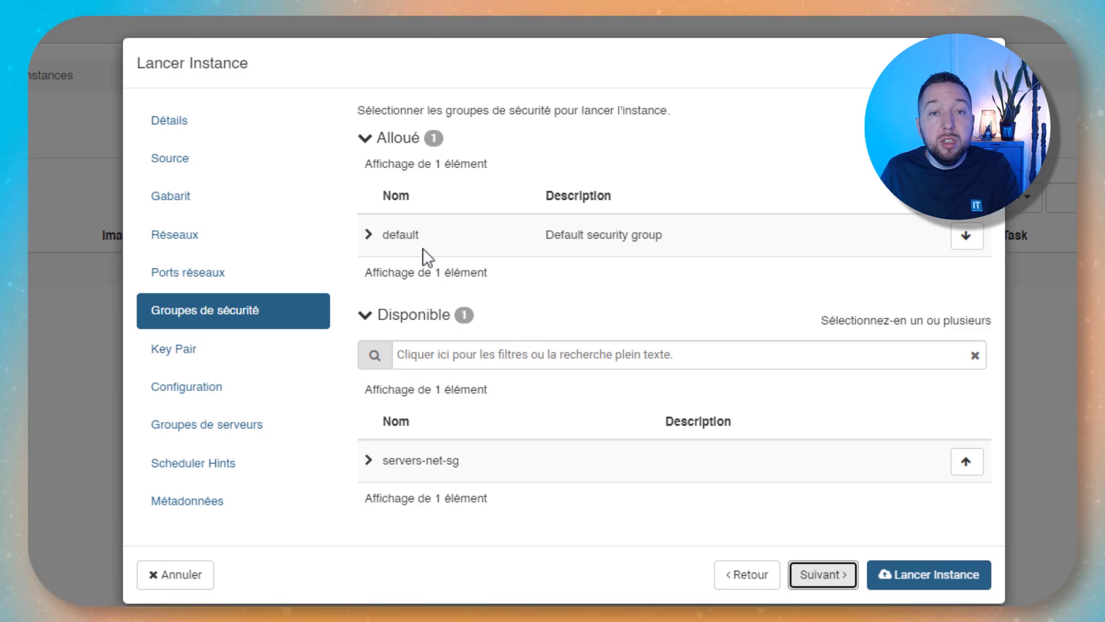
{"action": "left_click", "coordinate": [967, 237]}
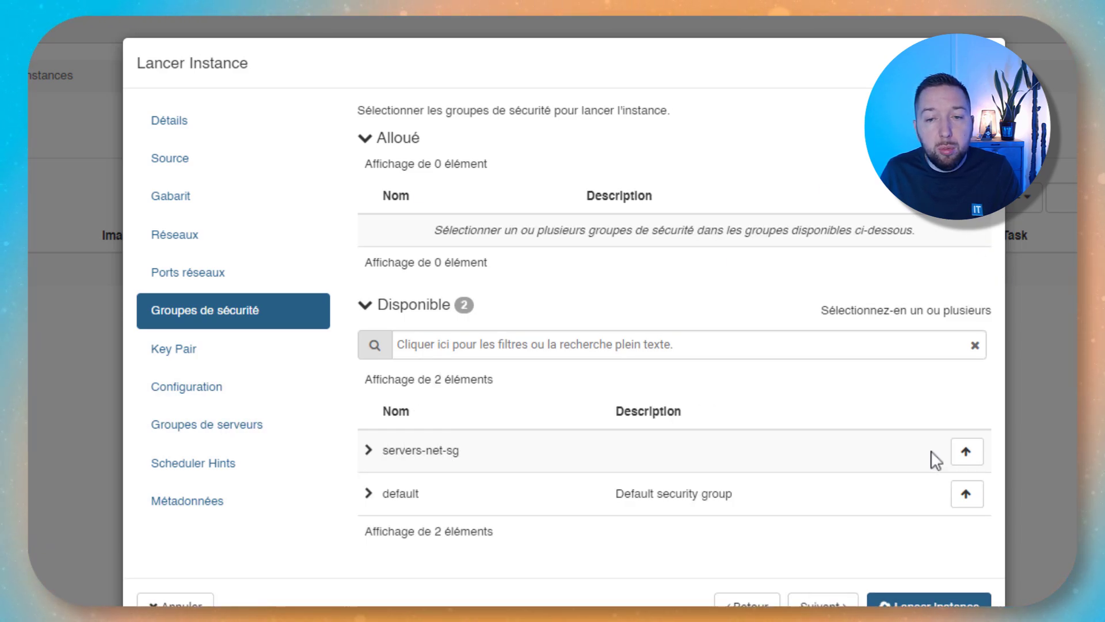
{"action": "left_click", "coordinate": [965, 451]}
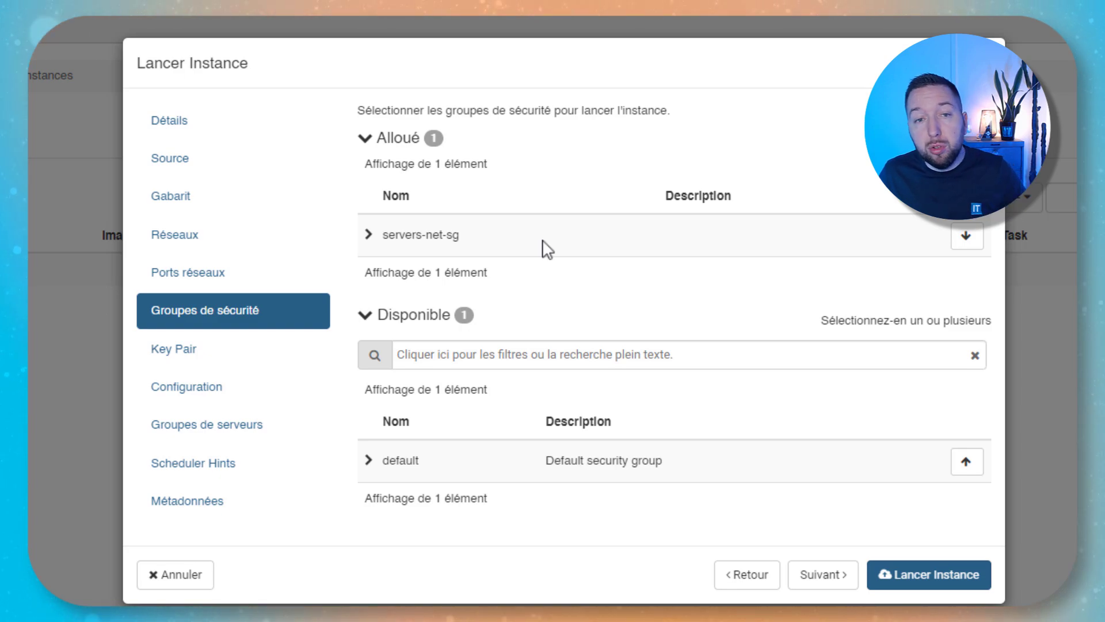
{"action": "left_click", "coordinate": [368, 246]}
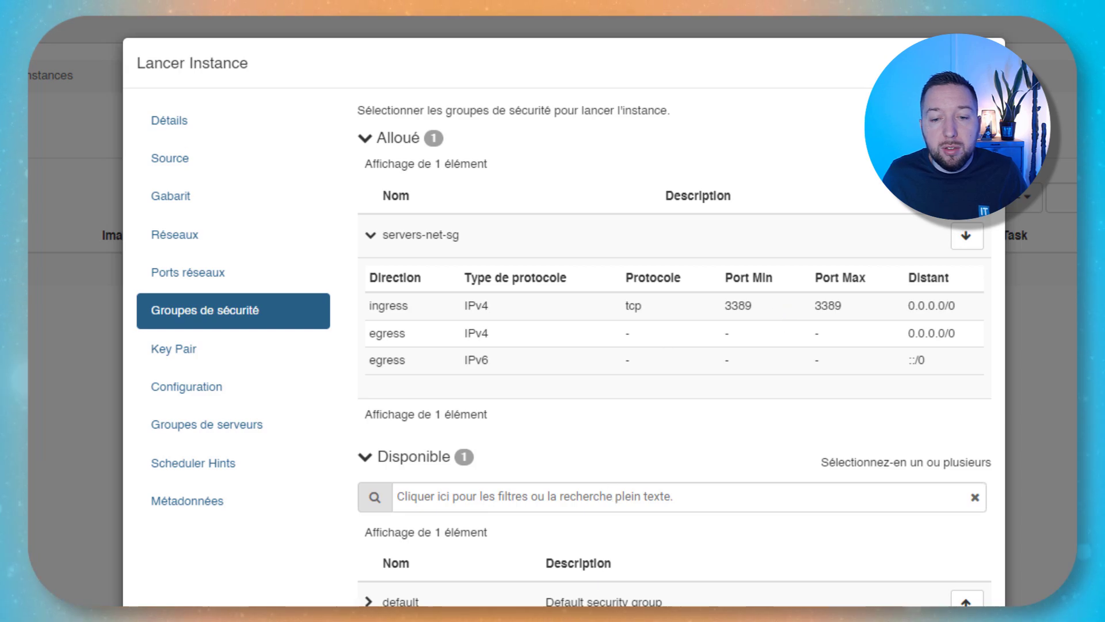
- Create a key pair named FB of type Clé SSH for the instance
{"action": "left_click", "coordinate": [823, 602]}
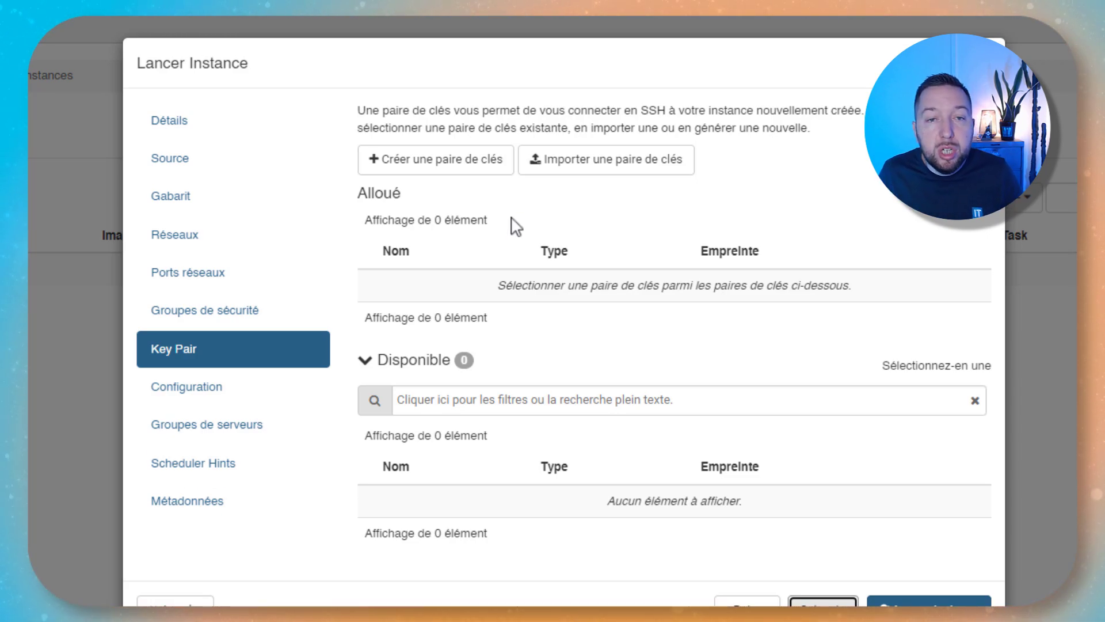
{"action": "left_click", "coordinate": [416, 162]}
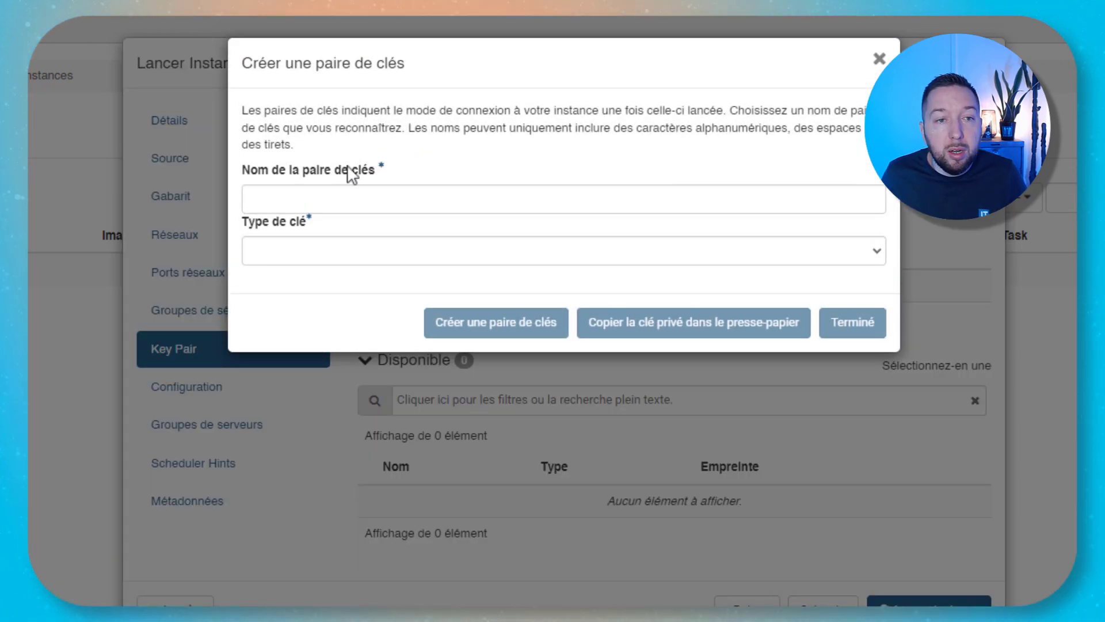
{"action": "left_click", "coordinate": [349, 198]}
{"action": "type", "text": "FB"}
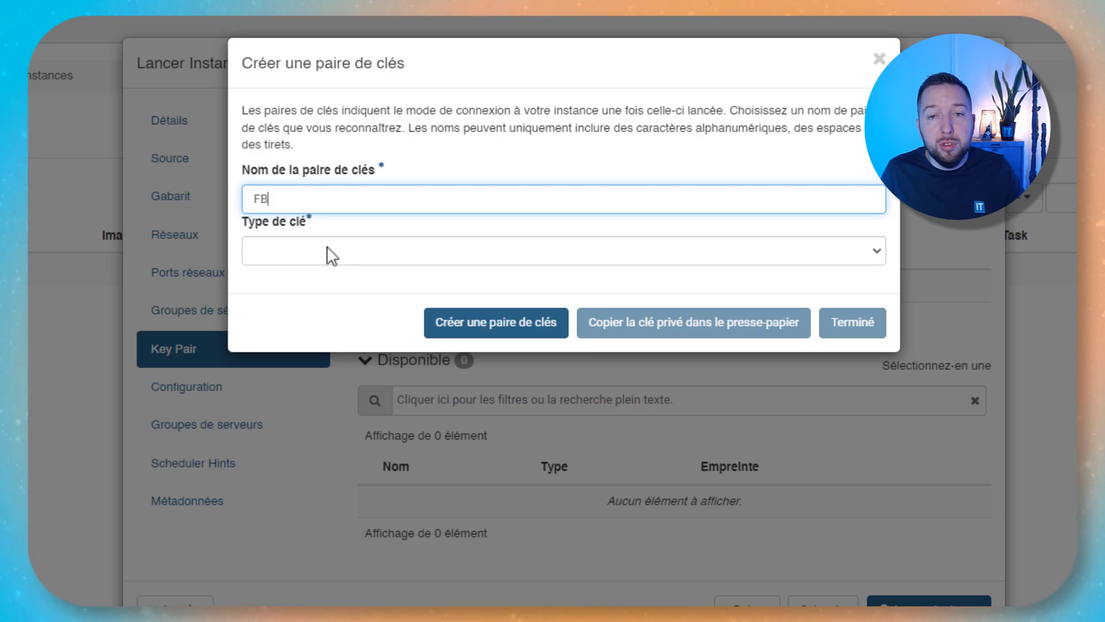
{"action": "left_click", "coordinate": [340, 253]}
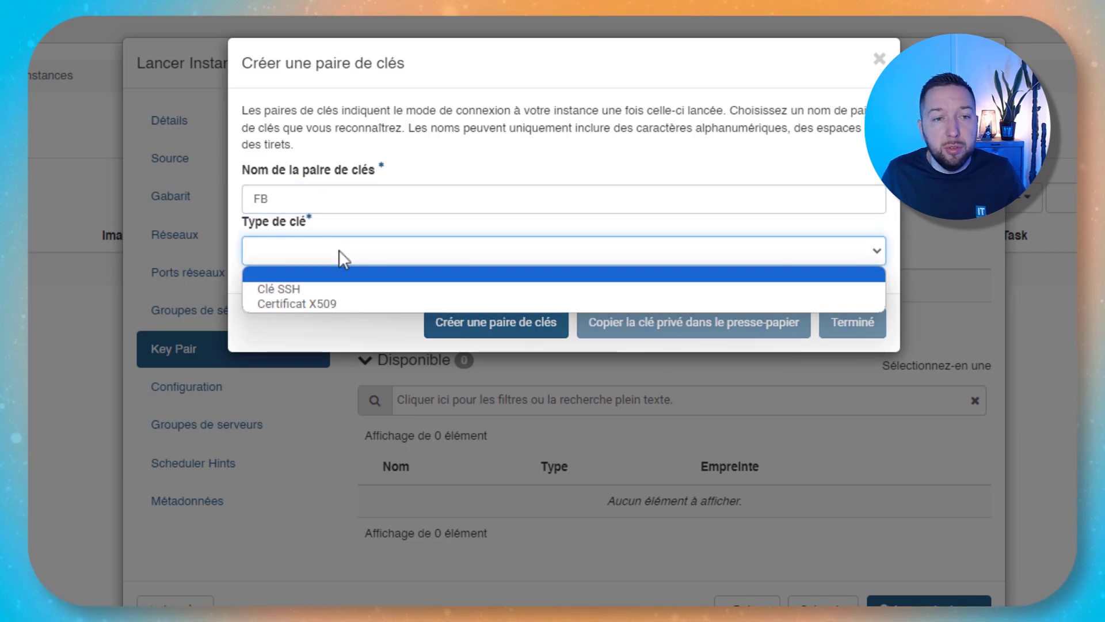
{"action": "left_click", "coordinate": [276, 289]}
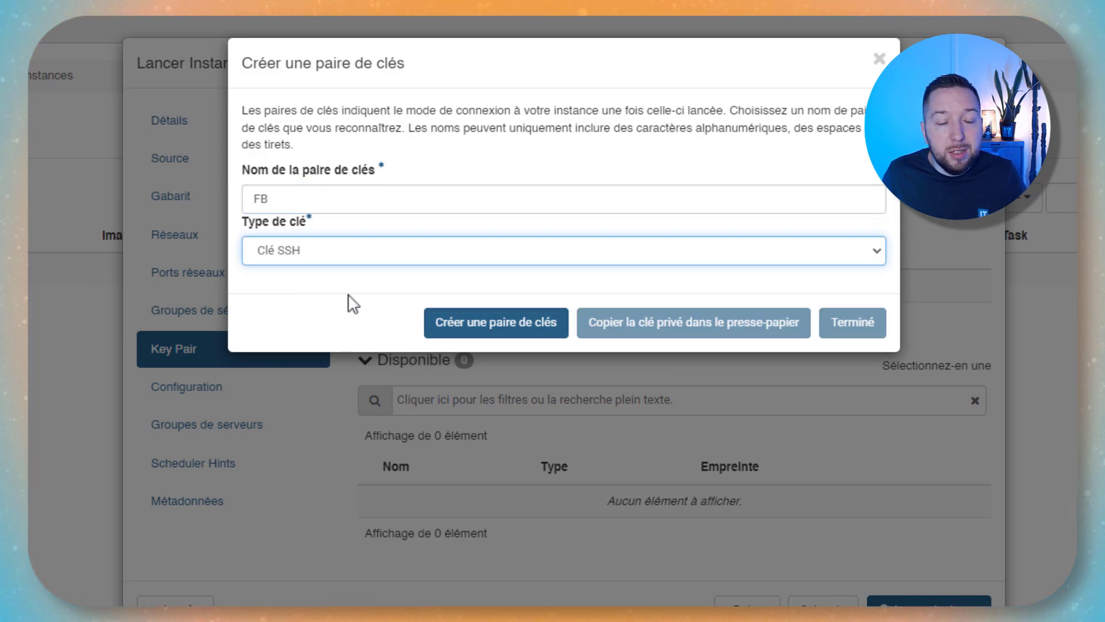
{"action": "left_click", "coordinate": [505, 332]}
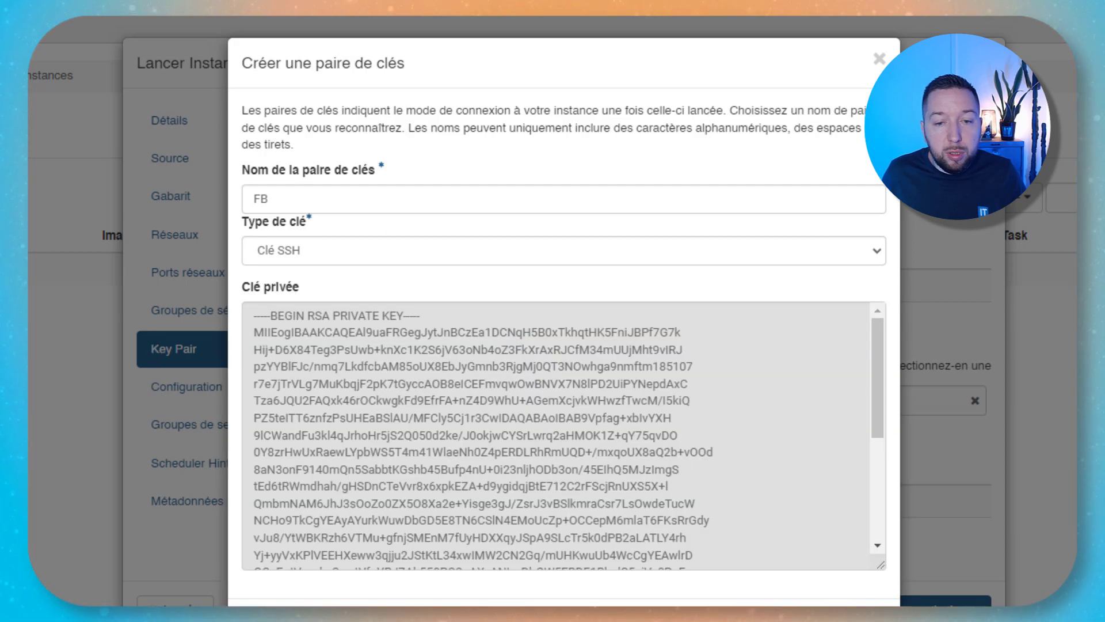
- Finish the key pair creation after highlighting the private key, and open the instance's configuration settings
{"action": "left_click", "coordinate": [536, 407]}
{"action": "key", "text": "ctrl+a"}
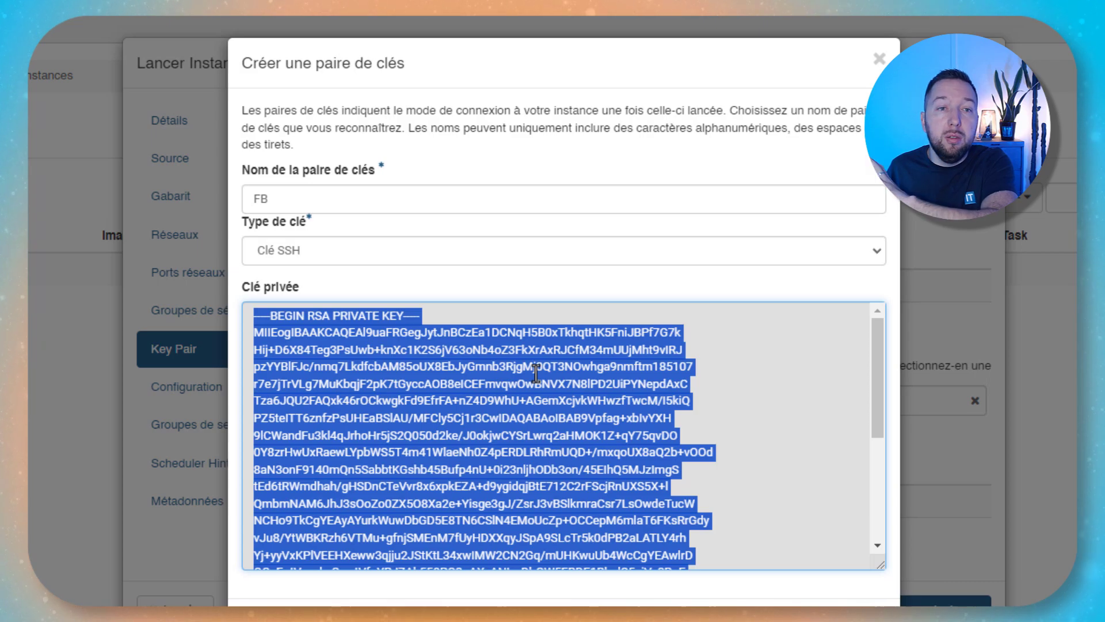
{"action": "left_click", "coordinate": [587, 426]}
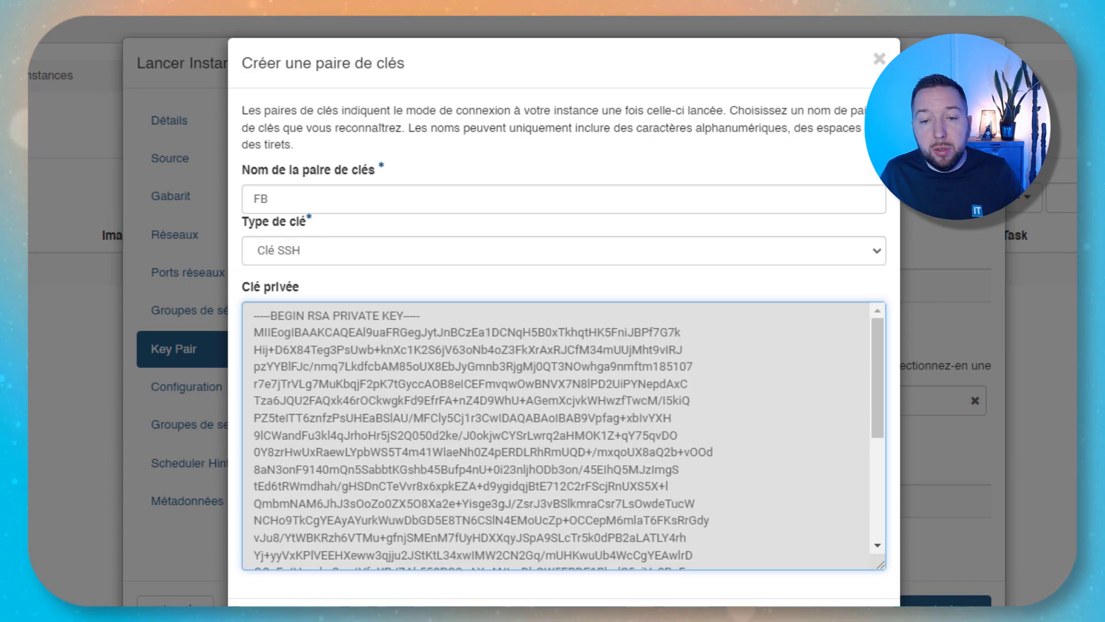
{"action": "left_click", "coordinate": [851, 616]}
{"action": "left_click", "coordinate": [256, 388]}
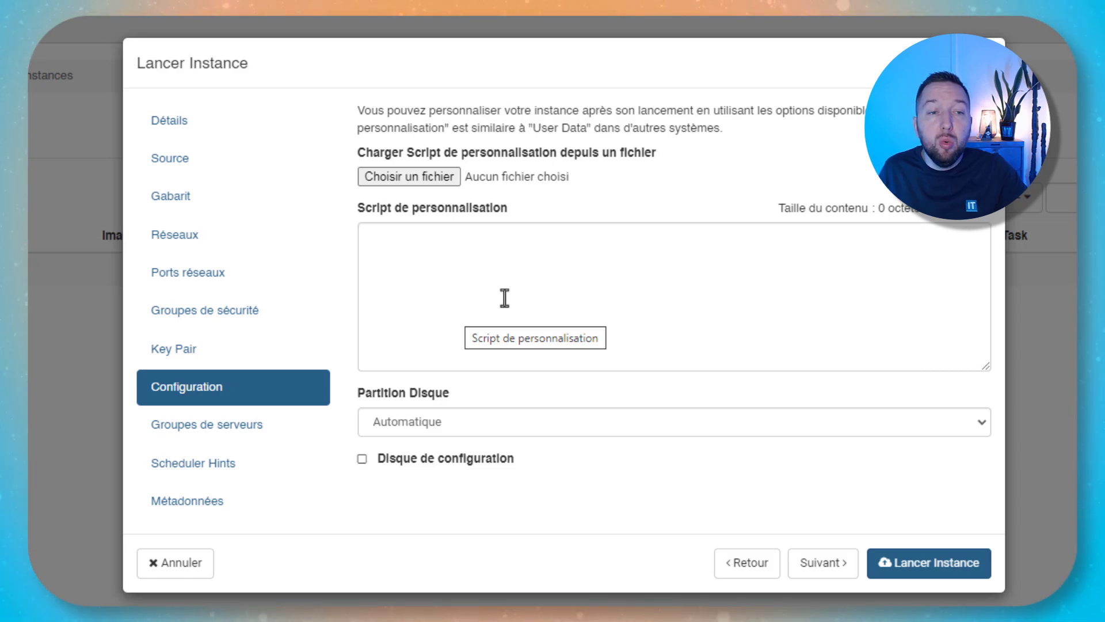
- Leave server groups, scheduler hints and metadata at their defaults and launch the VM-WS-2022-01 instance
{"action": "left_click", "coordinate": [841, 567]}
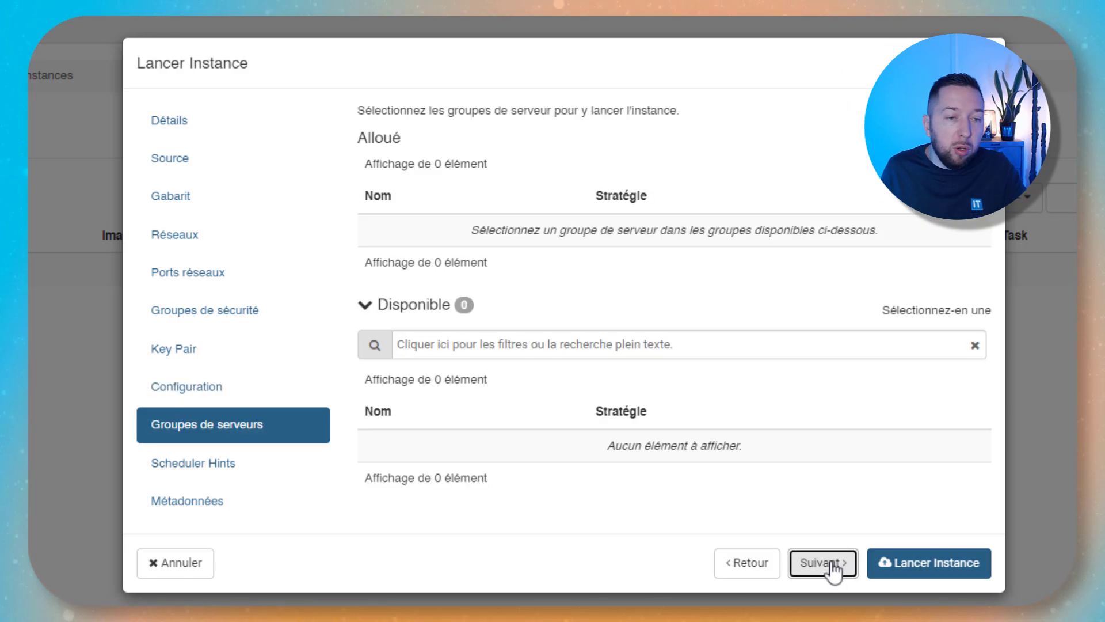
{"action": "left_click", "coordinate": [818, 563]}
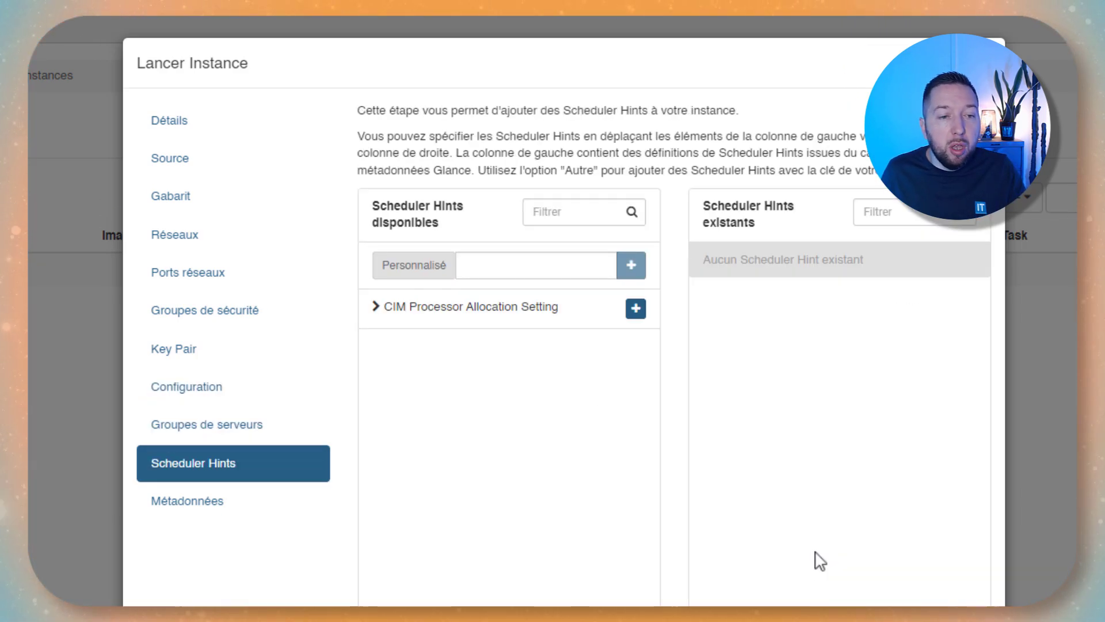
{"action": "left_click", "coordinate": [187, 501]}
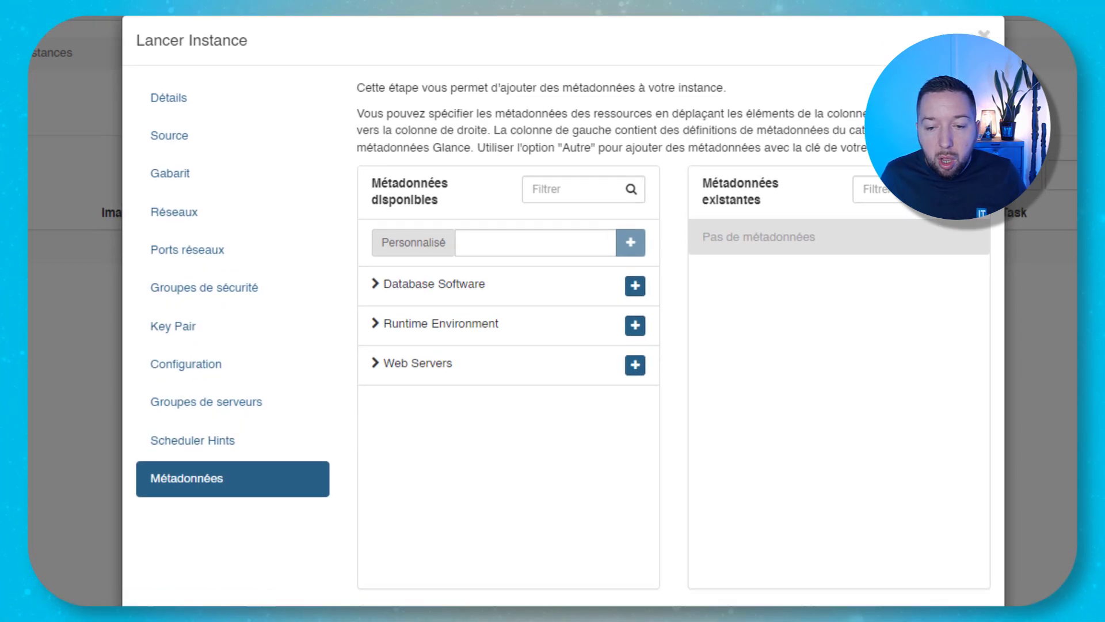
{"action": "left_click", "coordinate": [894, 536]}
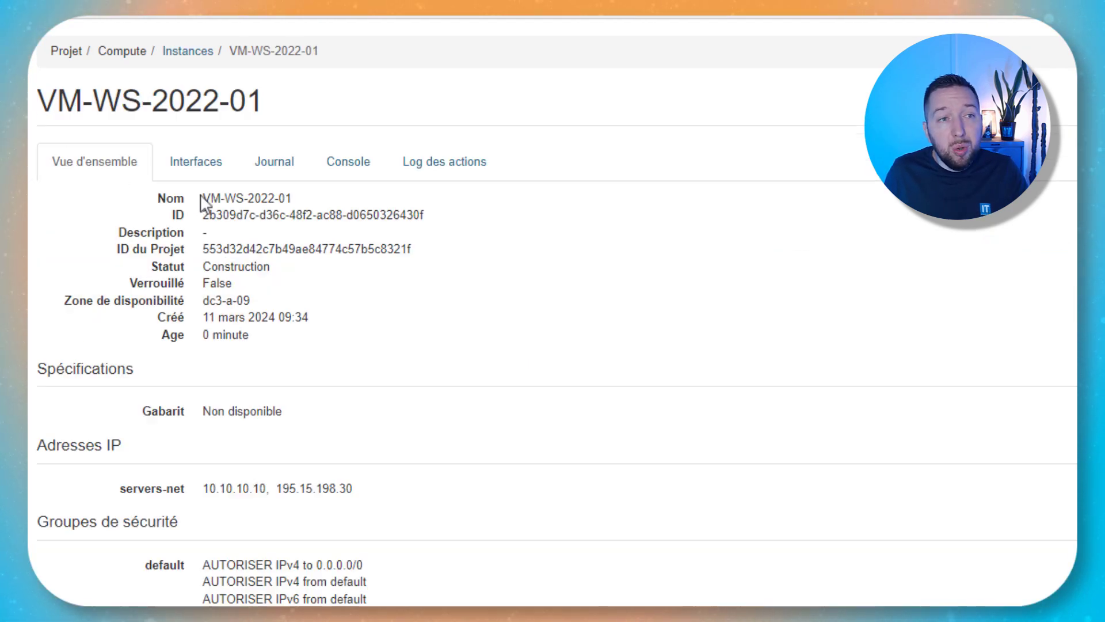
- Check the VM-WS-2022-01 instance's overview and console, and unlock the console to reach the Administrator password prompt
{"action": "left_click", "coordinate": [350, 167]}
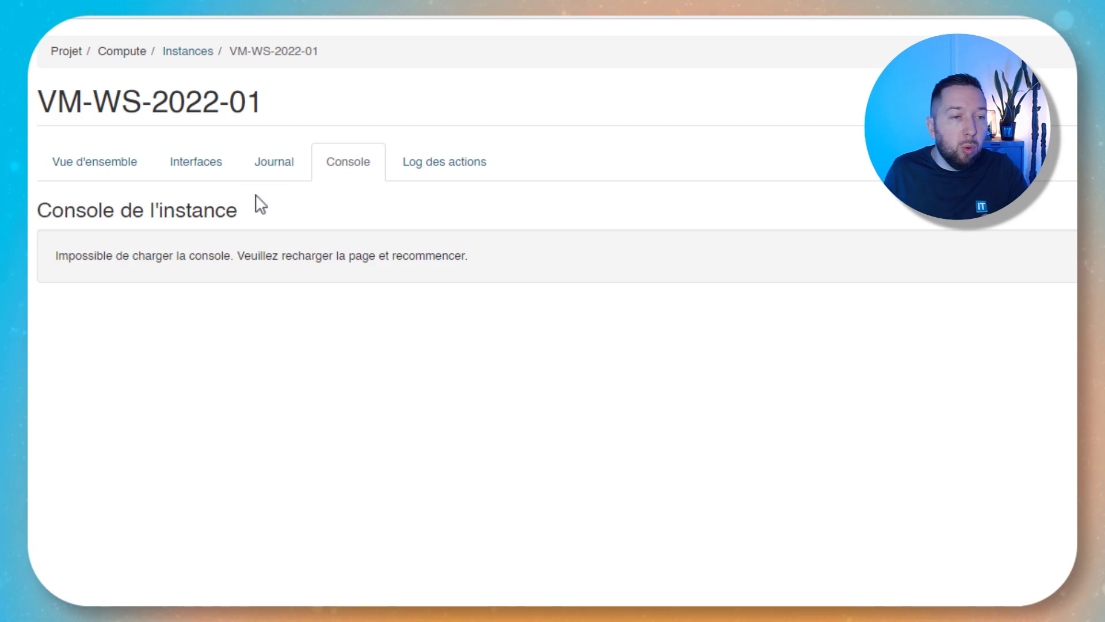
{"action": "left_click", "coordinate": [89, 171]}
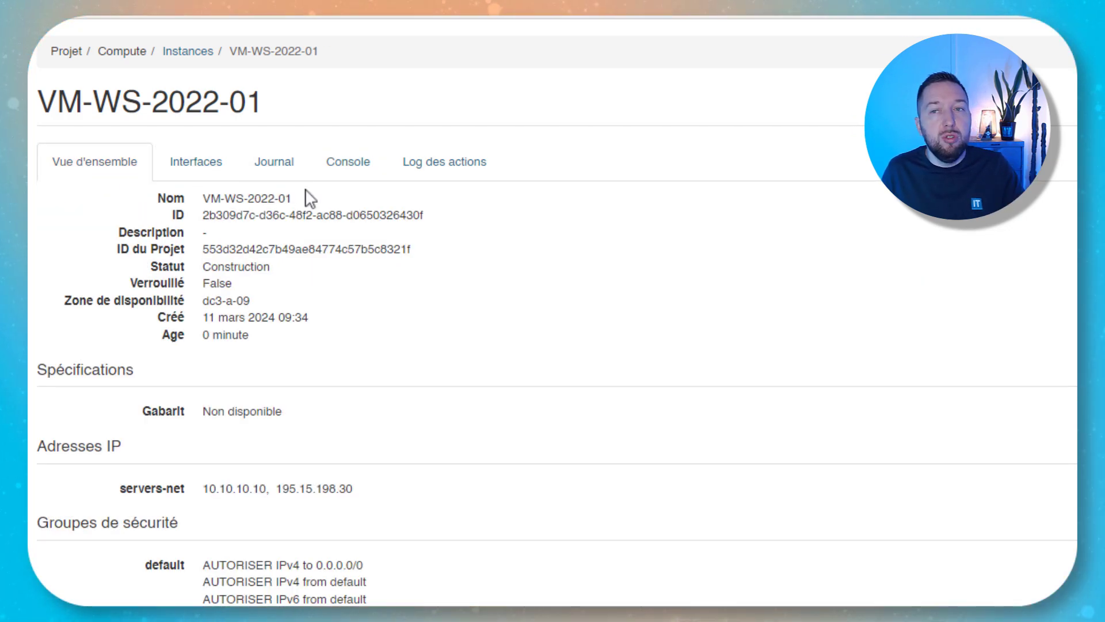
{"action": "left_click", "coordinate": [348, 171]}
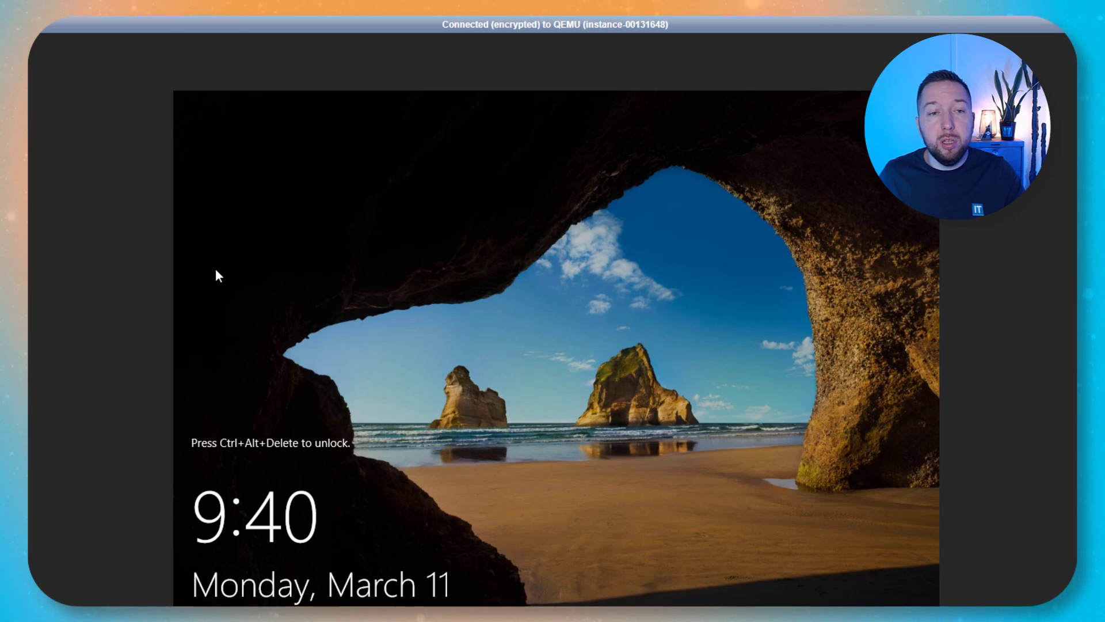
{"action": "scroll", "coordinate": [477, 64], "scroll_direction": "up", "scroll_amount": 4}
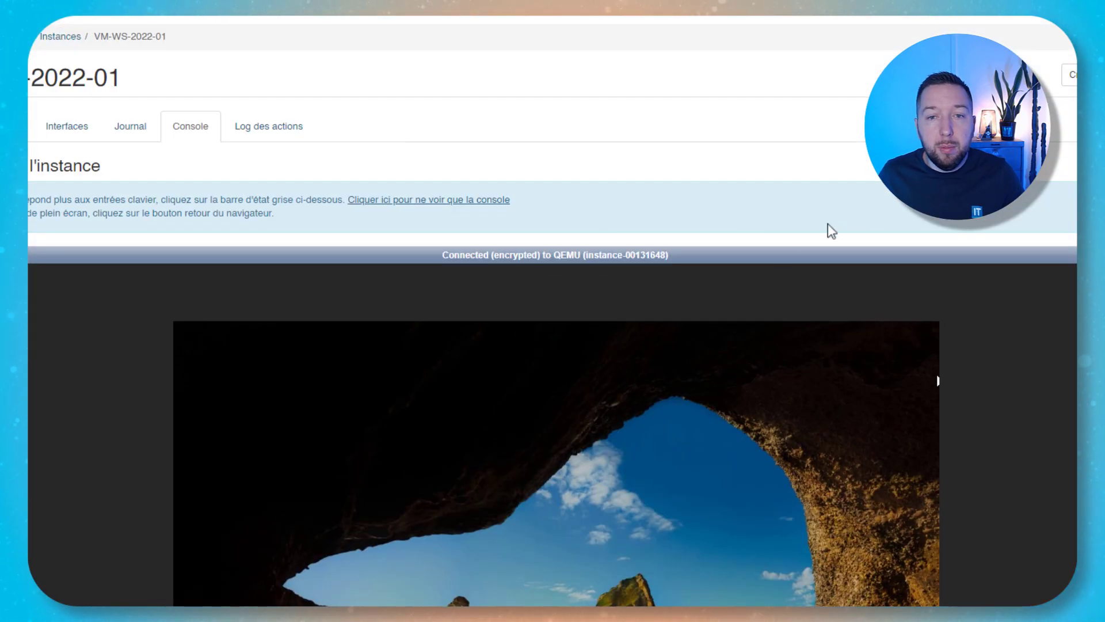
{"action": "scroll", "coordinate": [828, 225], "scroll_direction": "down", "scroll_amount": 4}
{"action": "scroll", "coordinate": [936, 239], "scroll_direction": "up", "scroll_amount": 3}
{"action": "key", "text": "ctrl+alt+Delete"}
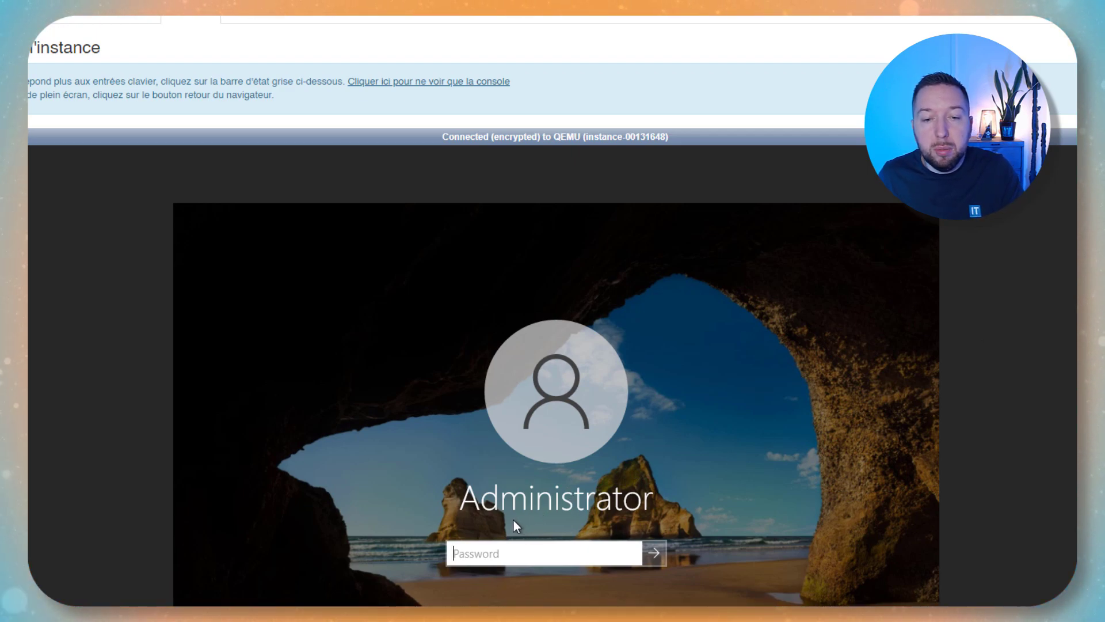
{"action": "left_click", "coordinate": [511, 547]}
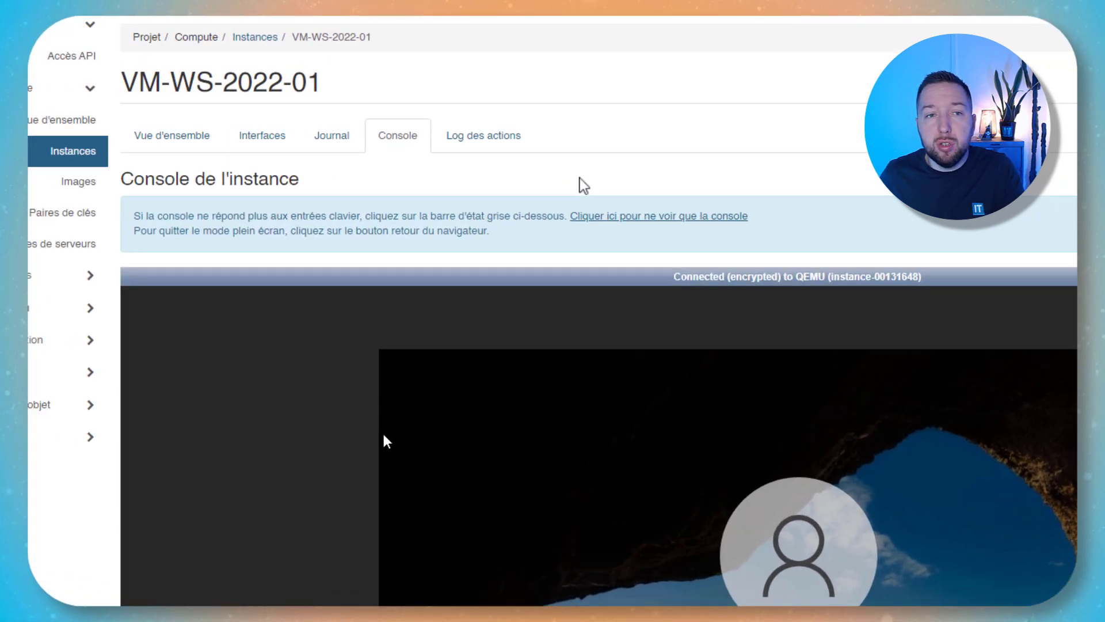
- Decrypt the VM-WS-2022-01 instance's password using the pasted private key, copy the password and close the retrieval dialog
{"action": "left_click", "coordinate": [147, 154]}
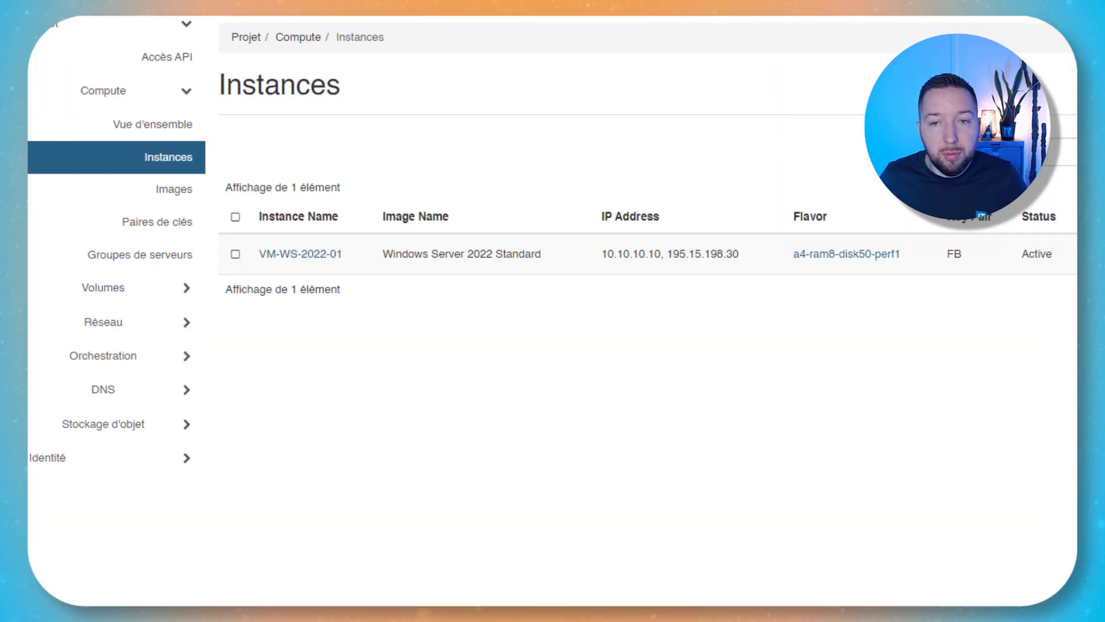
{"action": "left_click", "coordinate": [1047, 239]}
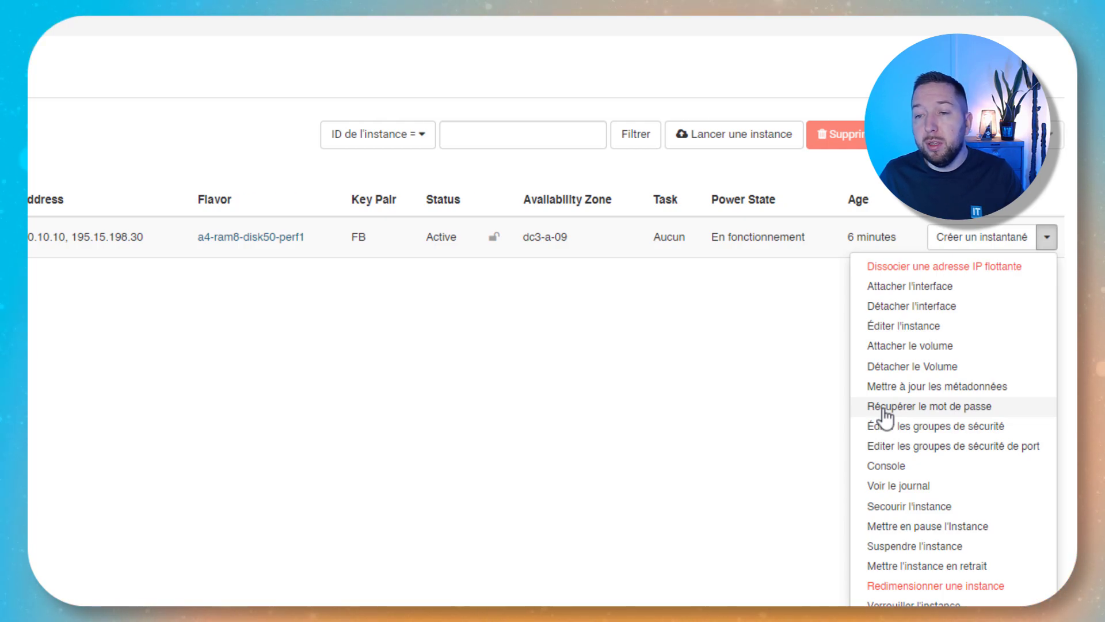
{"action": "left_click", "coordinate": [945, 408]}
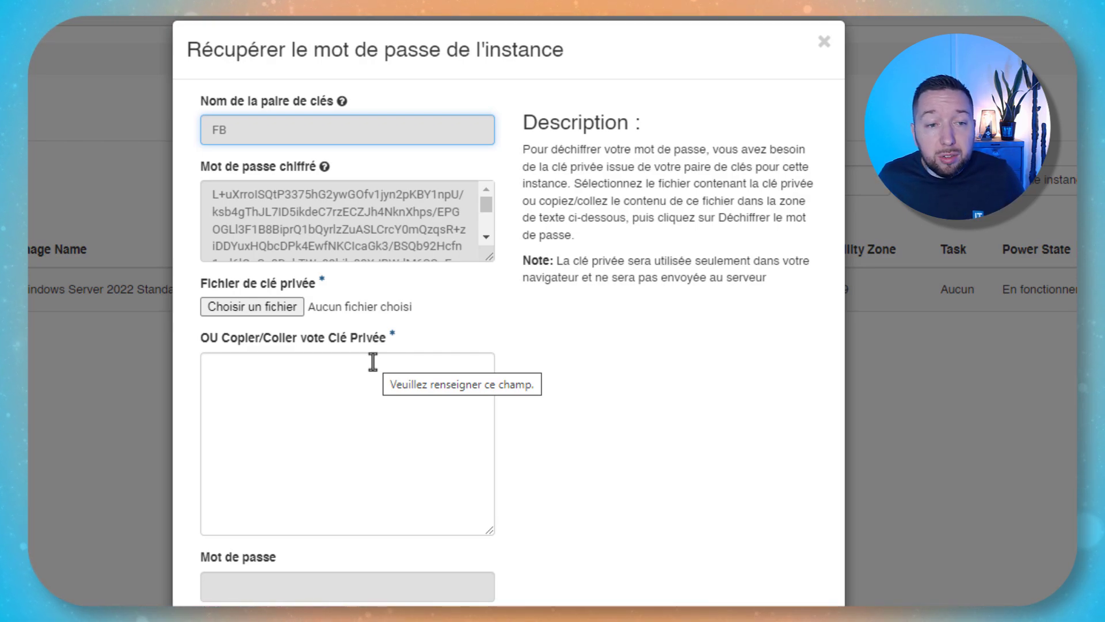
{"action": "left_click", "coordinate": [328, 397]}
{"action": "key", "text": "ctrl+v"}
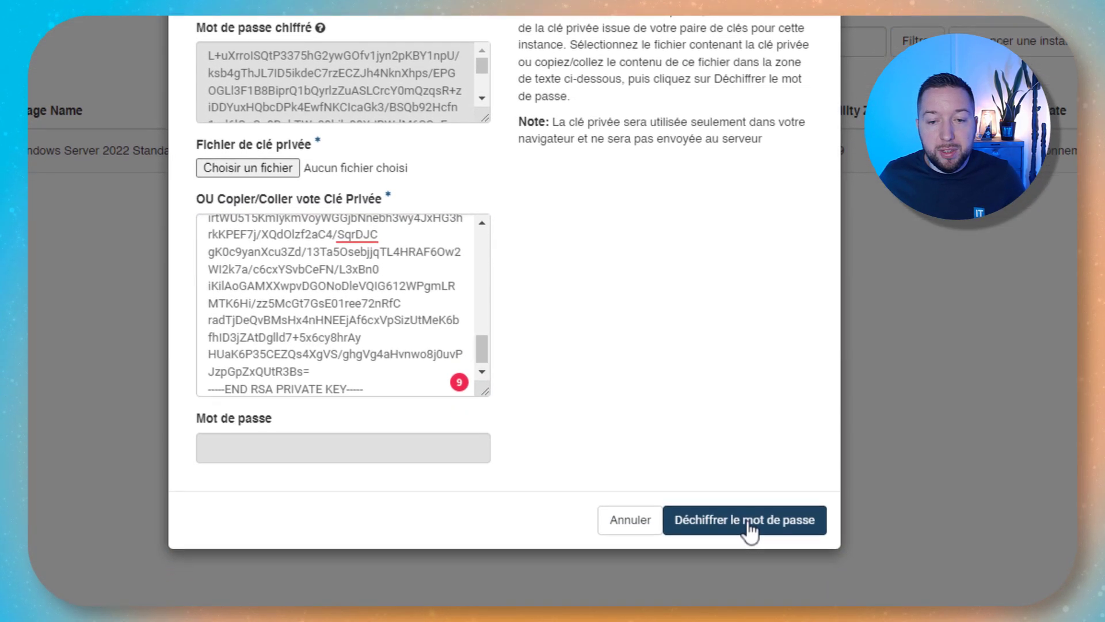
{"action": "left_click", "coordinate": [753, 527]}
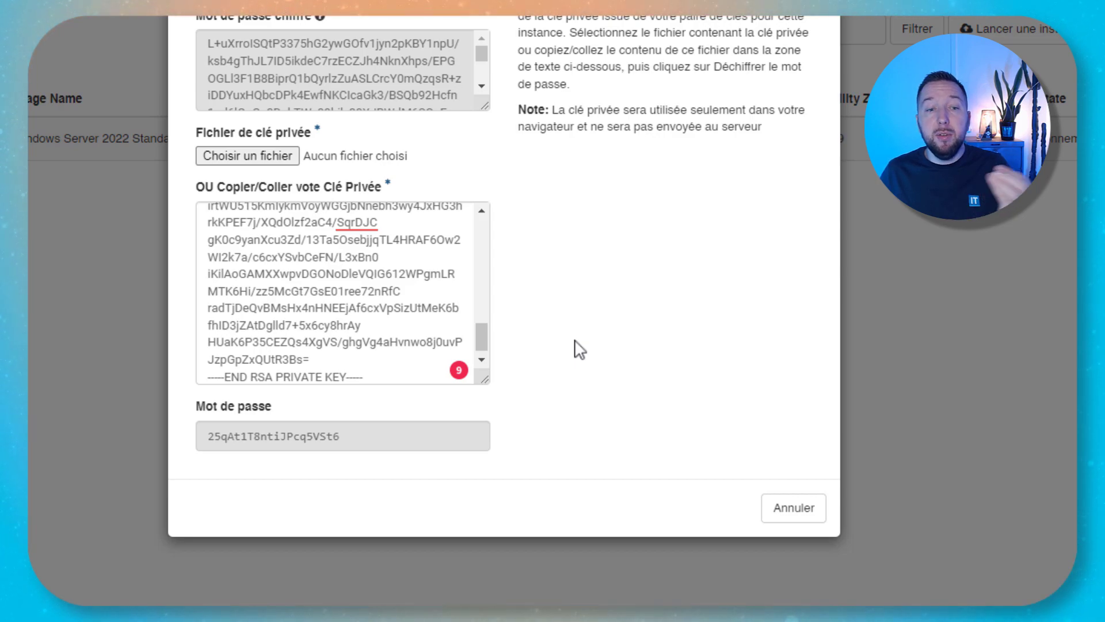
{"action": "left_click_drag", "start_coordinate": [345, 437], "coordinate": [204, 437]}
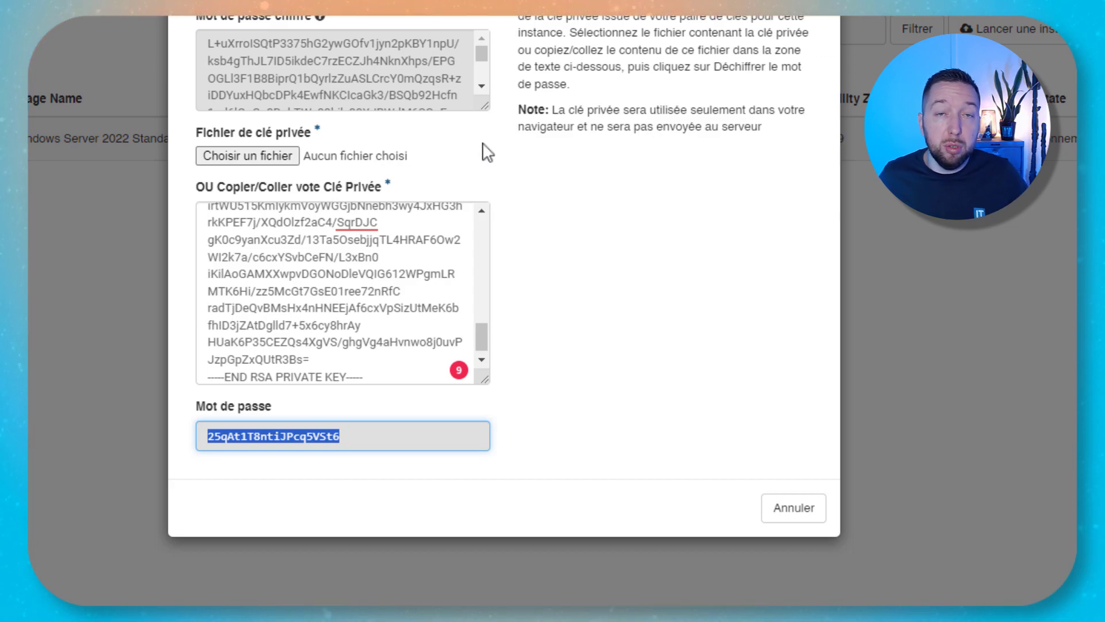
{"action": "left_click", "coordinate": [786, 510]}
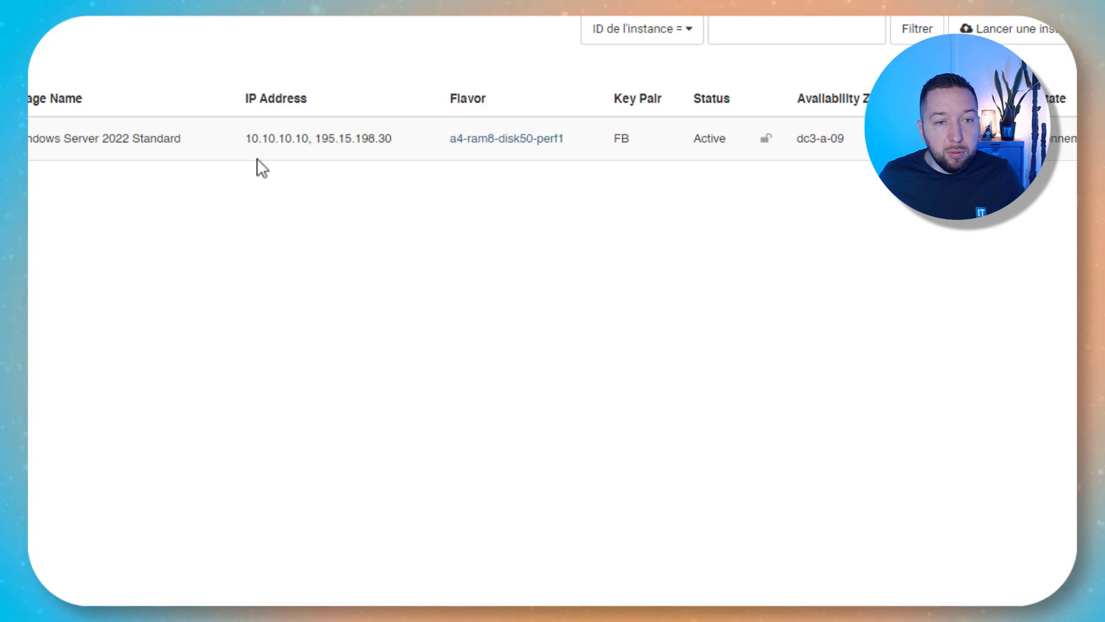
- Copy the instance's floating IP 195.15.198.30 and start a Remote Desktop connection to it
{"action": "left_click_drag", "start_coordinate": [316, 139], "coordinate": [369, 145]}
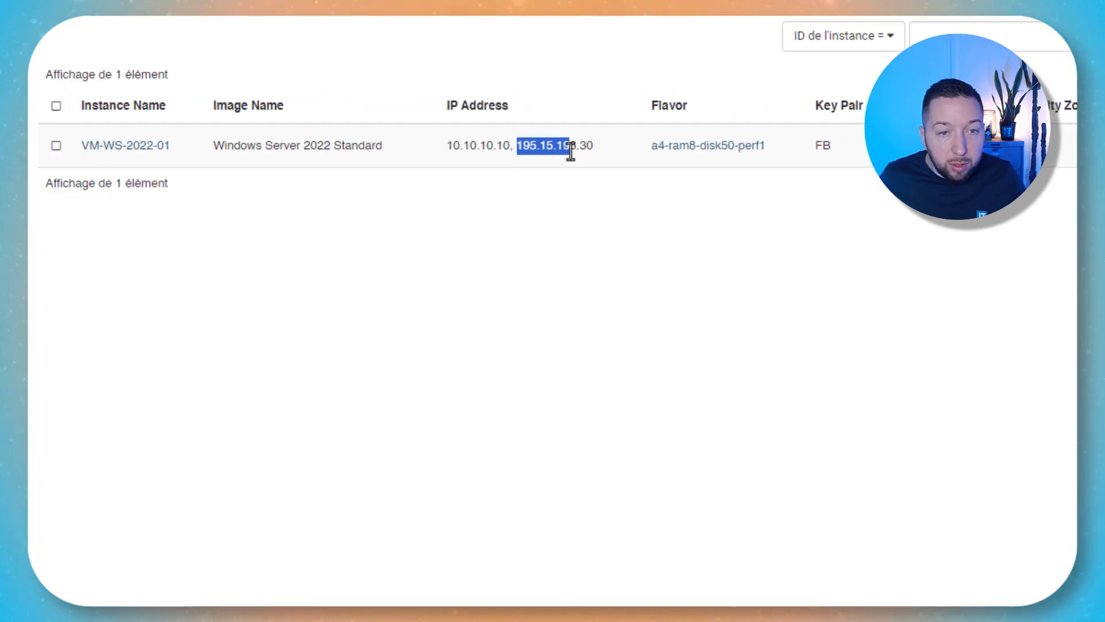
{"action": "left_click_drag", "start_coordinate": [570, 151], "coordinate": [599, 155]}
{"action": "right_click", "coordinate": [584, 145]}
{"action": "left_click", "coordinate": [624, 165]}
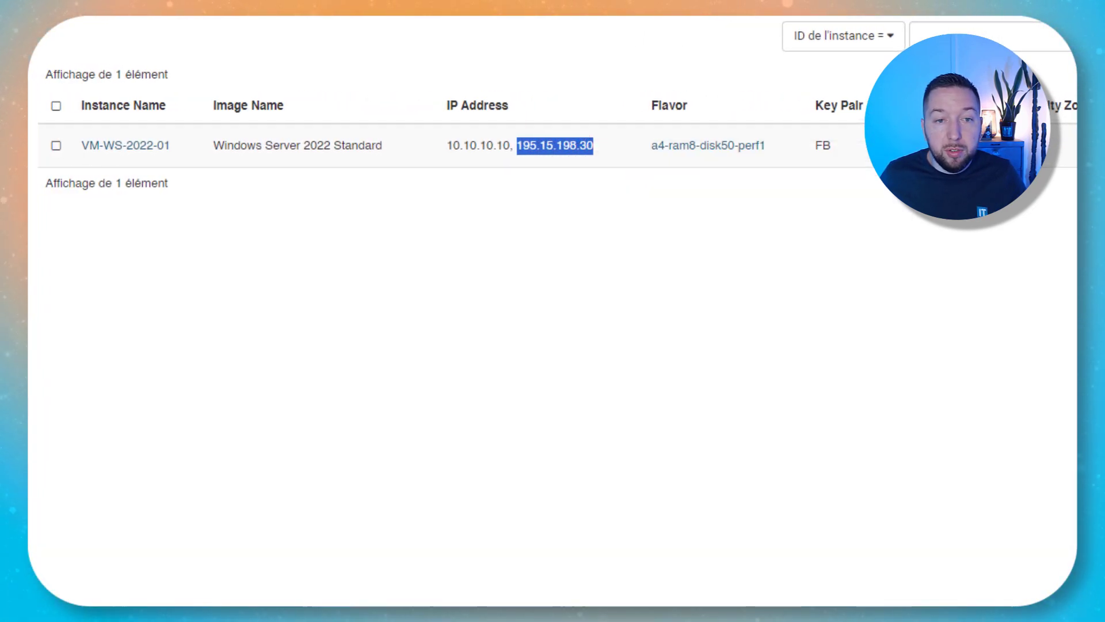
{"action": "key", "text": "alt+Tab"}
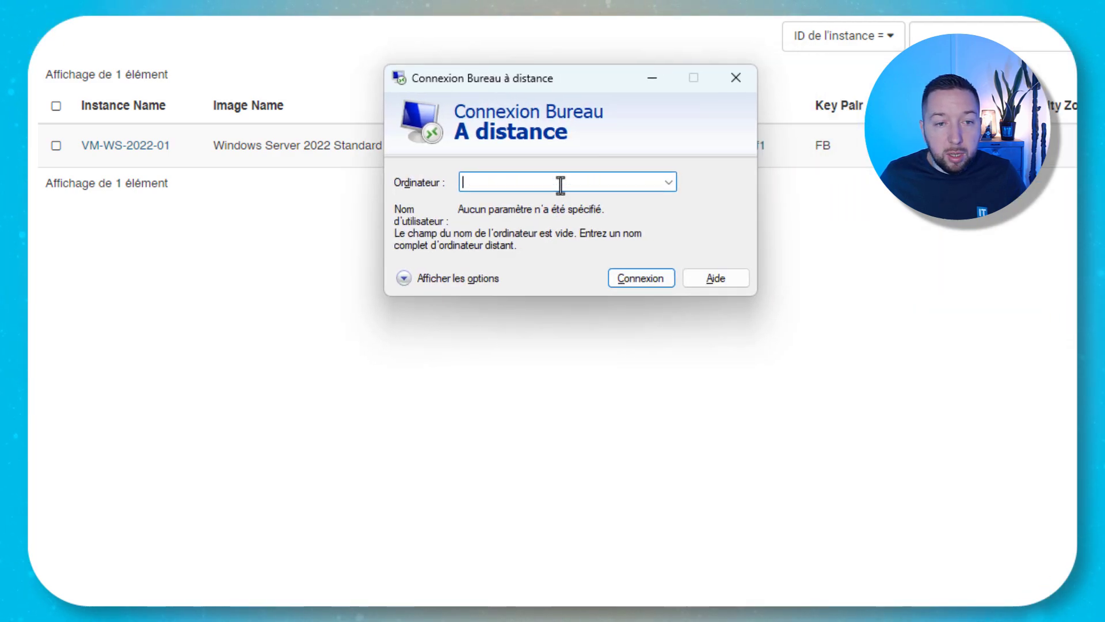
{"action": "key", "text": "ctrl+v"}
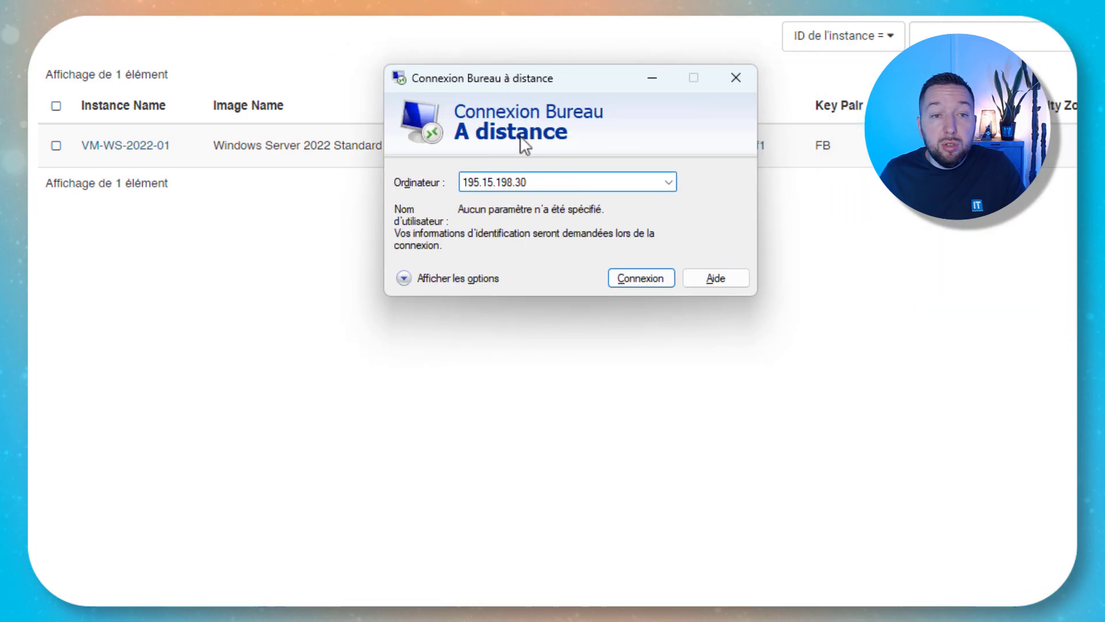
{"action": "left_click", "coordinate": [644, 282]}
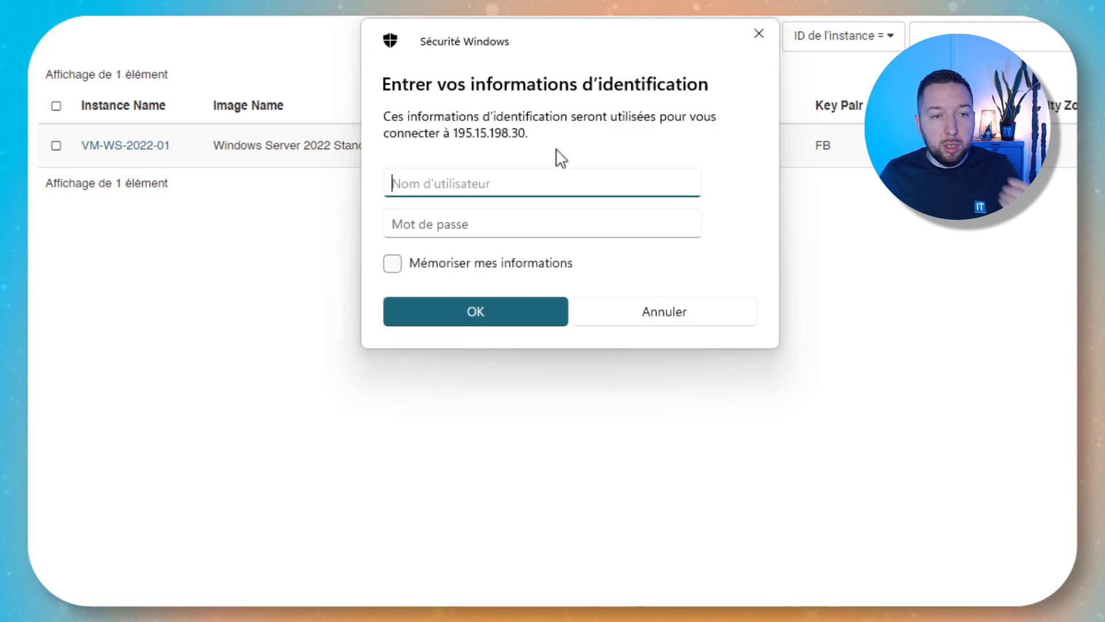
- Sign in to the remote server as Administrator with the retrieved account password and accept the untrusted certificate
{"action": "type", "text": "Administrator"}
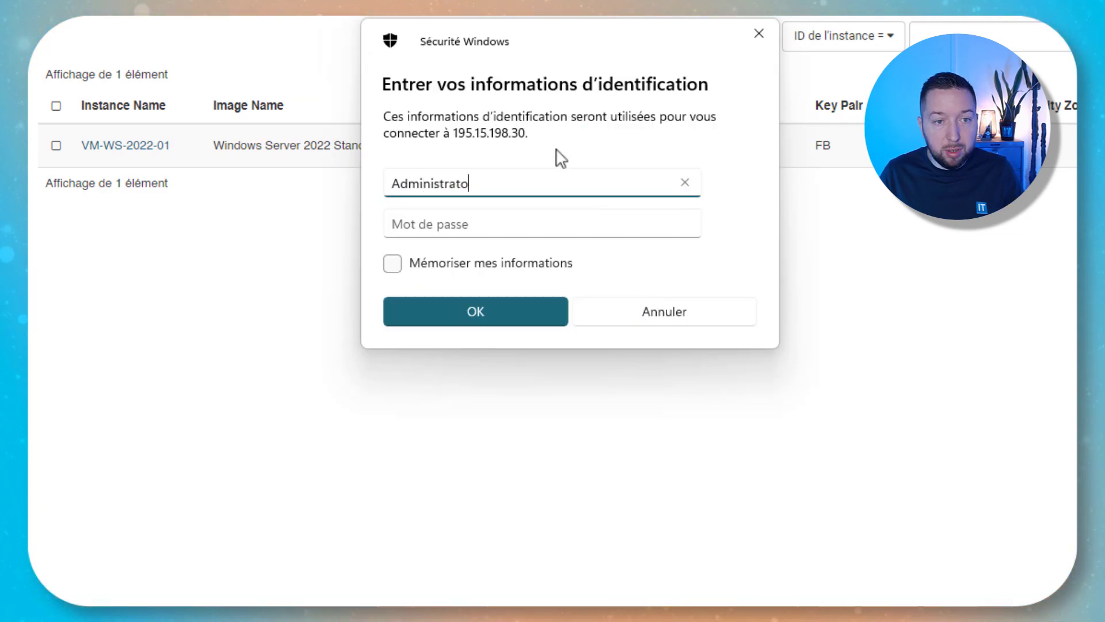
{"action": "left_click", "coordinate": [571, 219]}
{"action": "key", "text": "ctrl+v"}
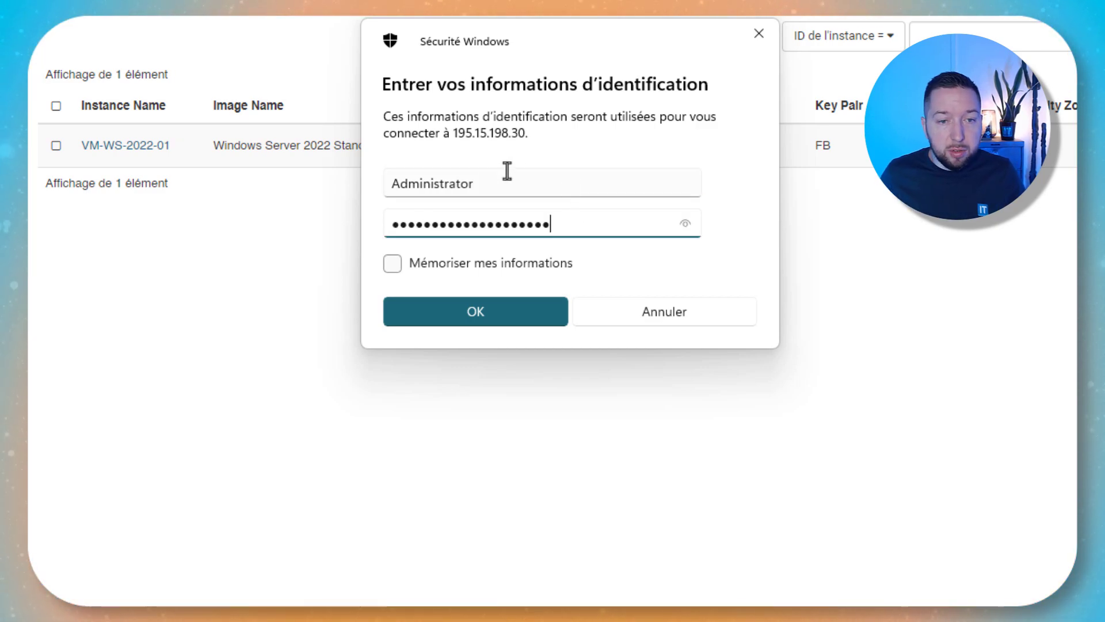
{"action": "left_click", "coordinate": [684, 223]}
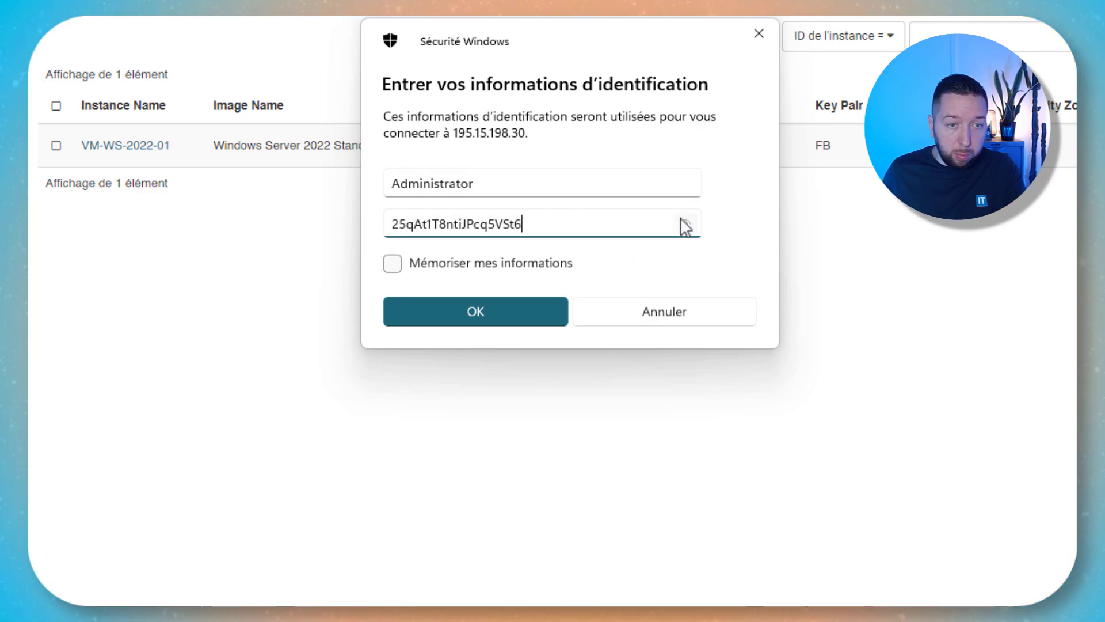
{"action": "left_click", "coordinate": [526, 306]}
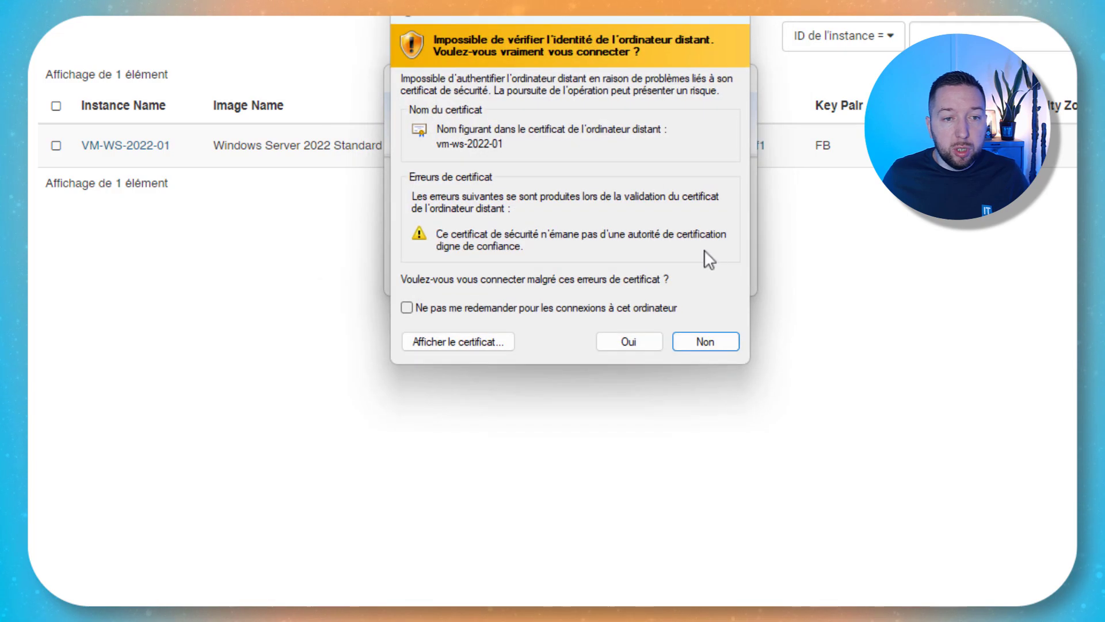
{"action": "left_click", "coordinate": [630, 343]}
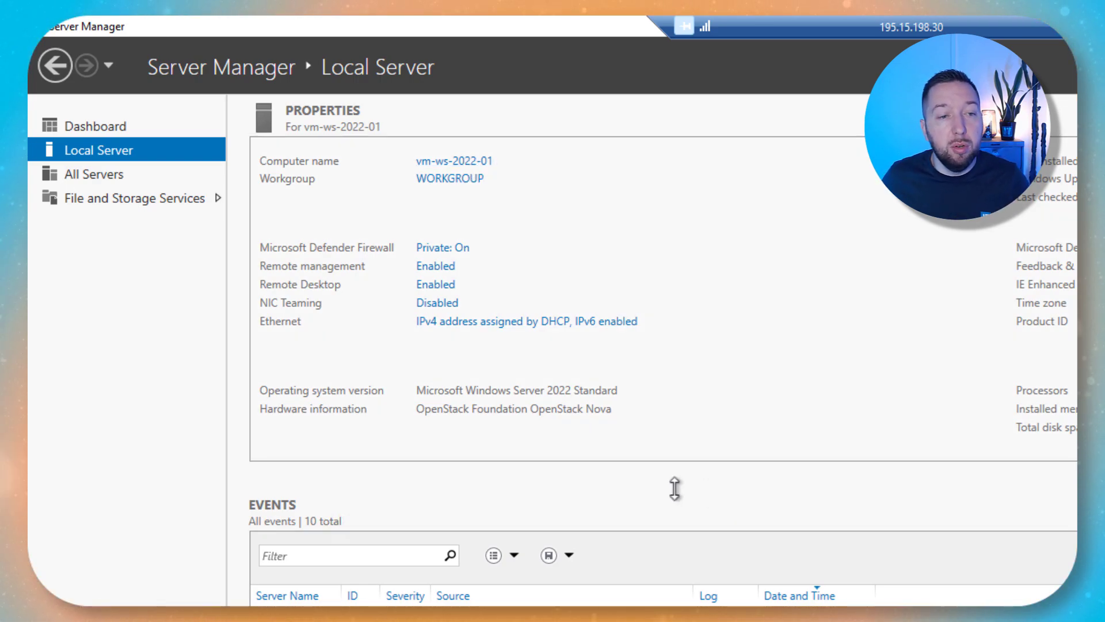
- Review the server's System information and open Task Manager's performance view to examine its CPU resources
{"action": "key", "text": "super+x"}
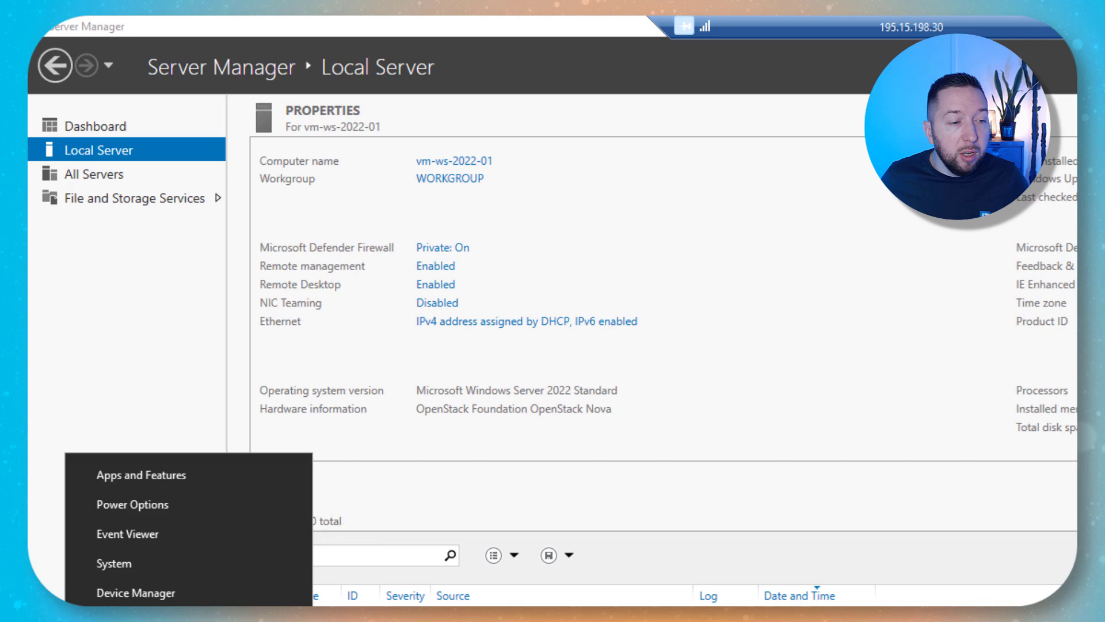
{"action": "left_click", "coordinate": [104, 563]}
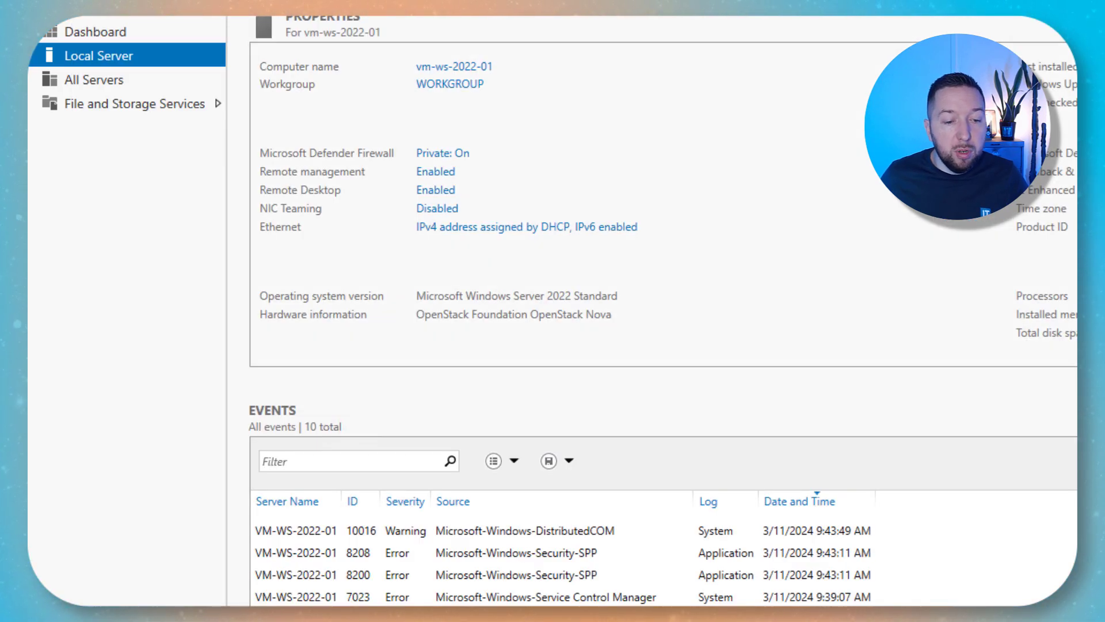
{"action": "right_click", "coordinate": [627, 619]}
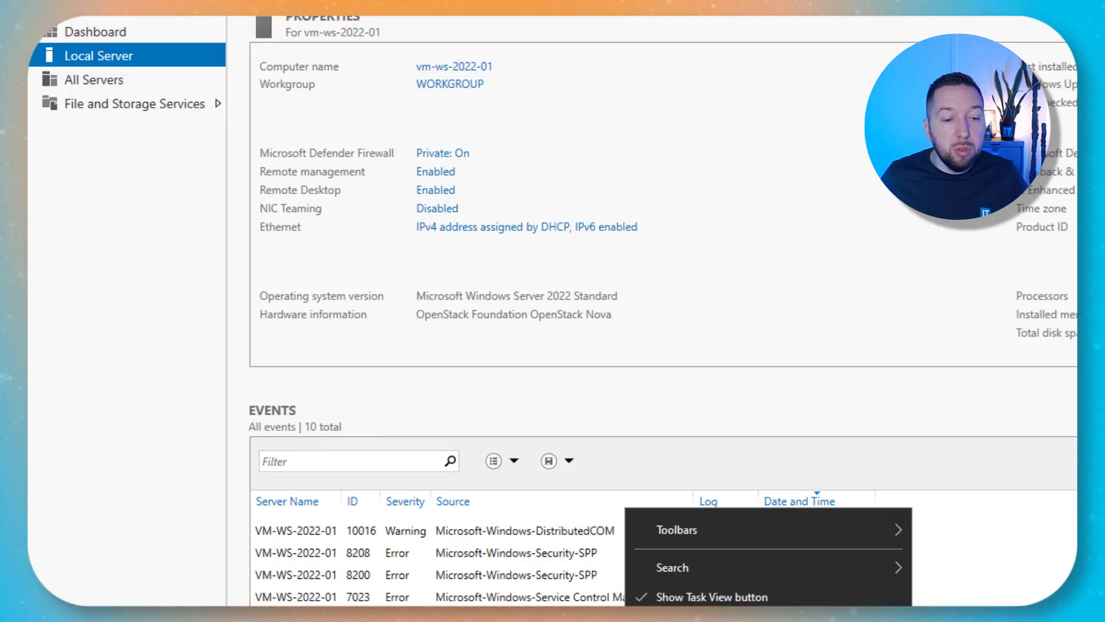
{"action": "left_click", "coordinate": [662, 619]}
{"action": "left_click", "coordinate": [133, 306]}
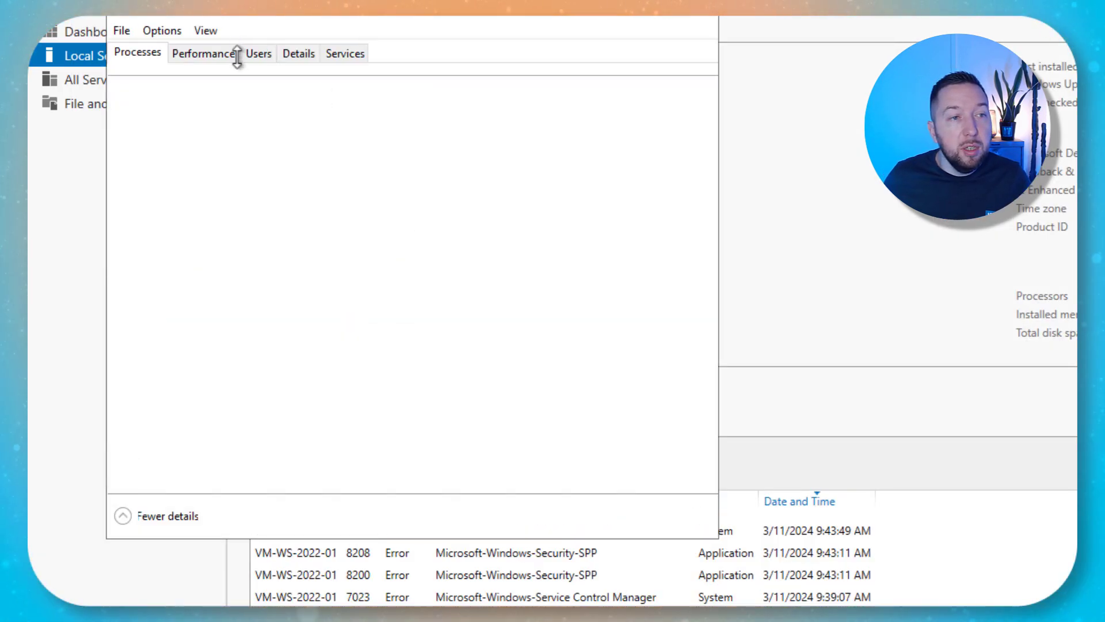
{"action": "left_click", "coordinate": [217, 51]}
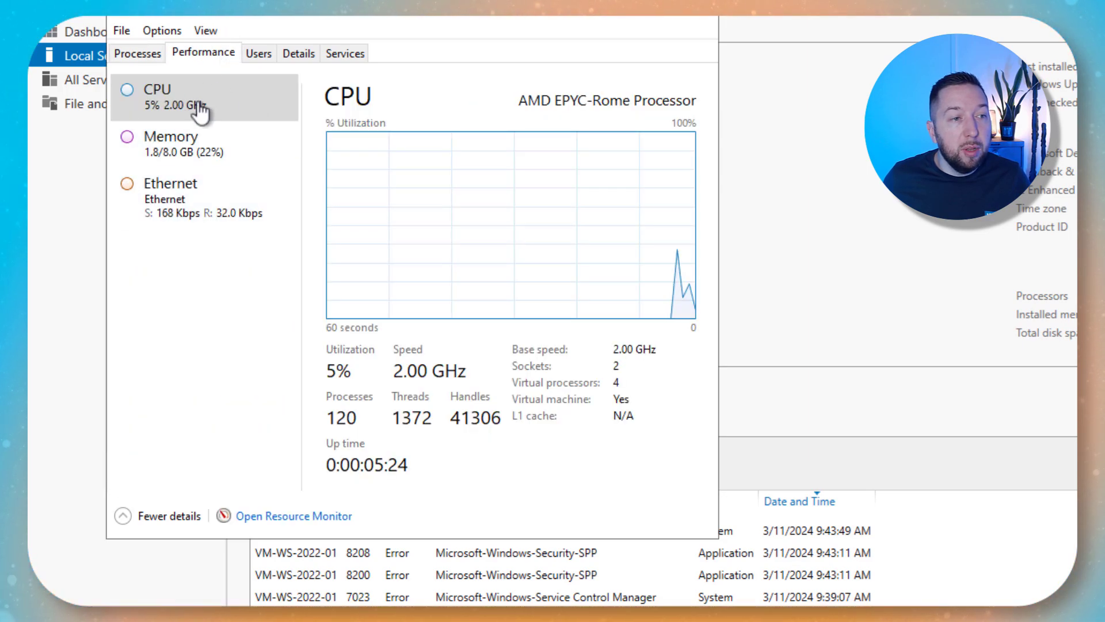